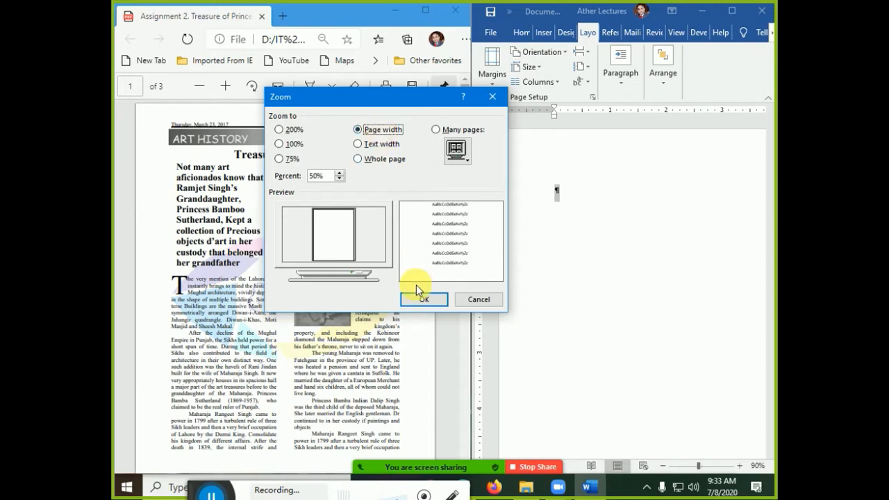
- Apply the page-width zoom and fill the blank document with sample text using =rand(20,10)
click(420, 299)
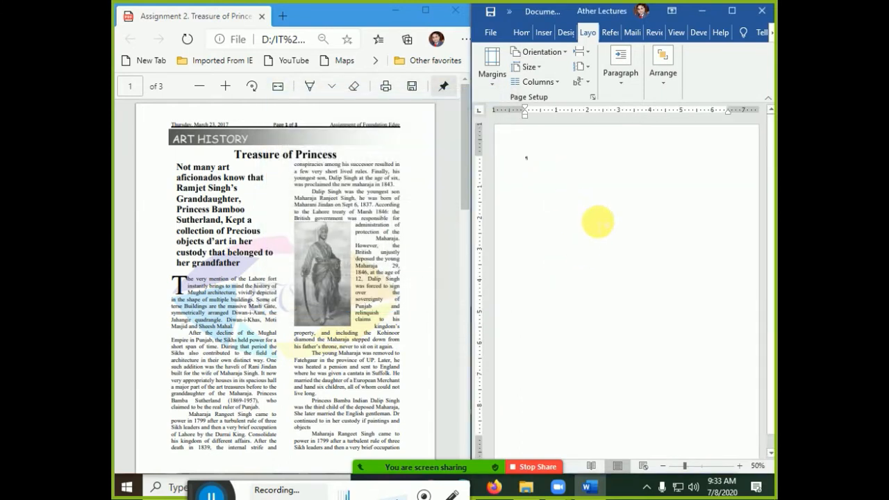
text(=rand())
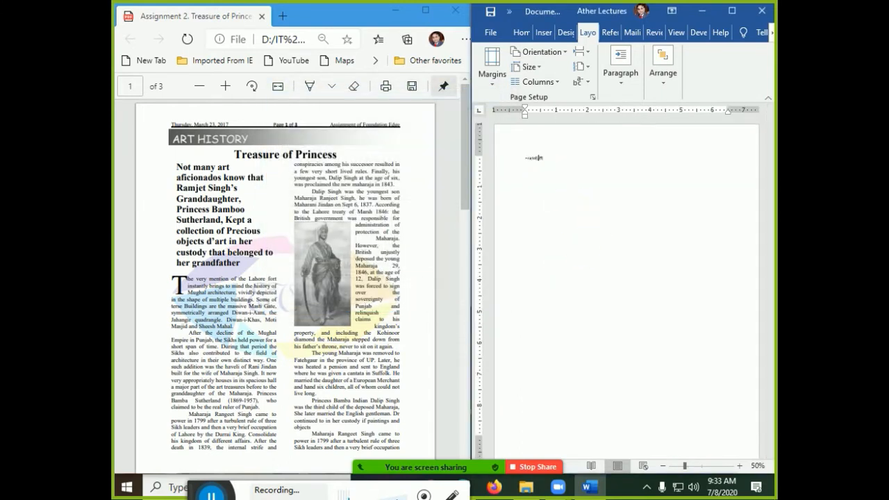
text(20,10)
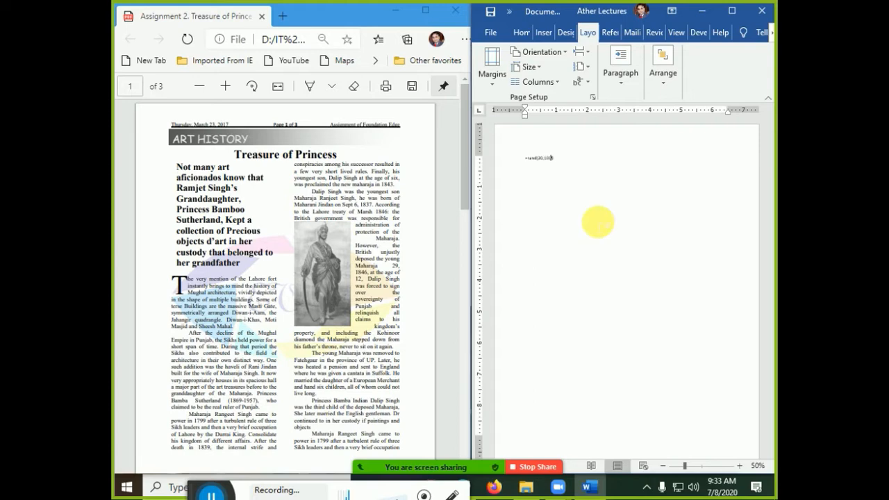
key(Return)
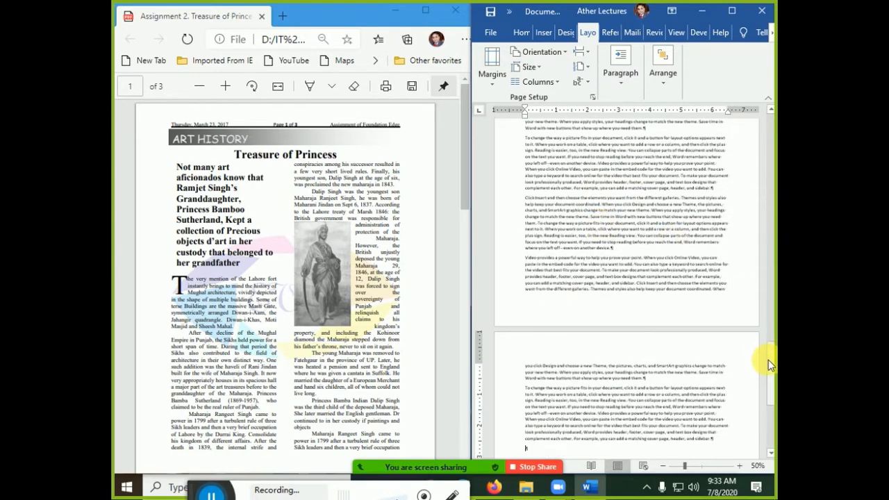
- Justify all of the sample text in the document
drag(768, 360, 768, 111)
key(ctrl+a)
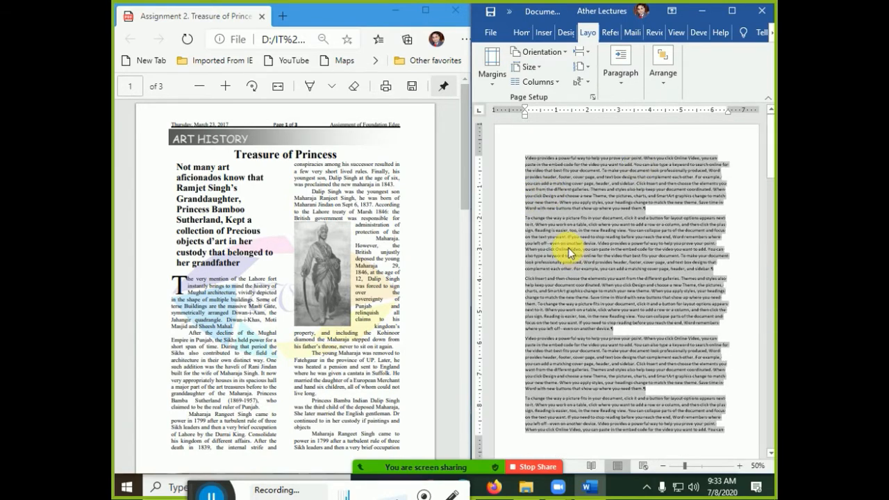
key(ctrl+j)
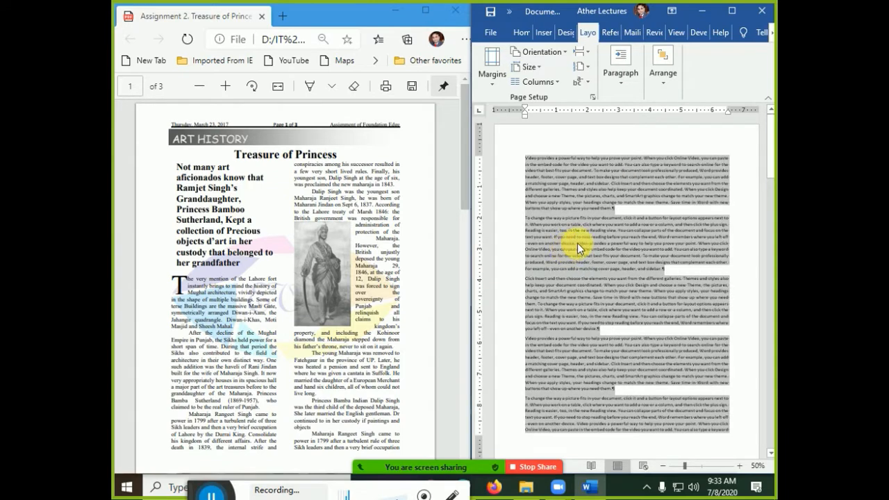
- Add the title "Treasure of Princess" on a new line above the first paragraph
click(522, 159)
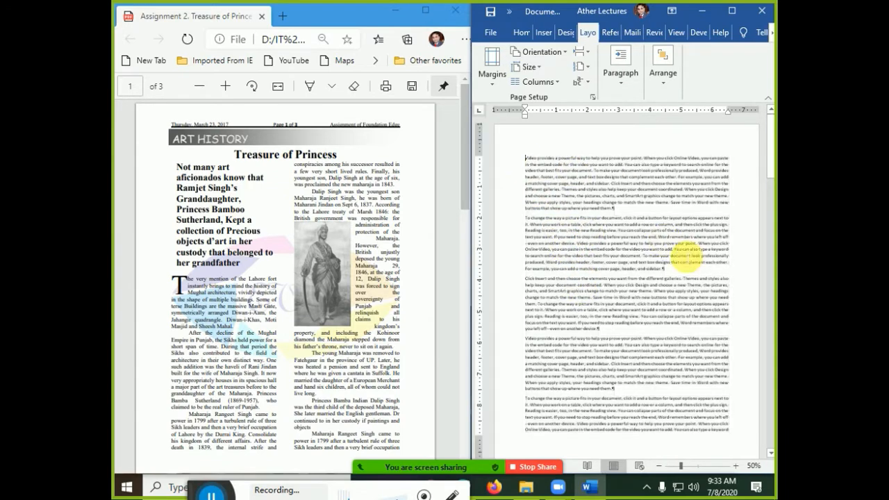
key(Return)
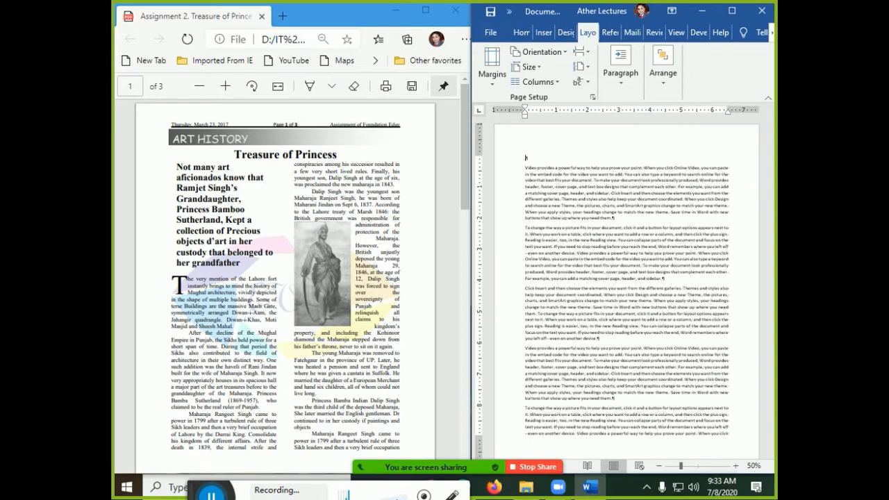
text(Treasure of Princess)
- Enlarge the font of the "Treasure of Princess" title by several sizes so it stands out as a heading
key(shift+Home)
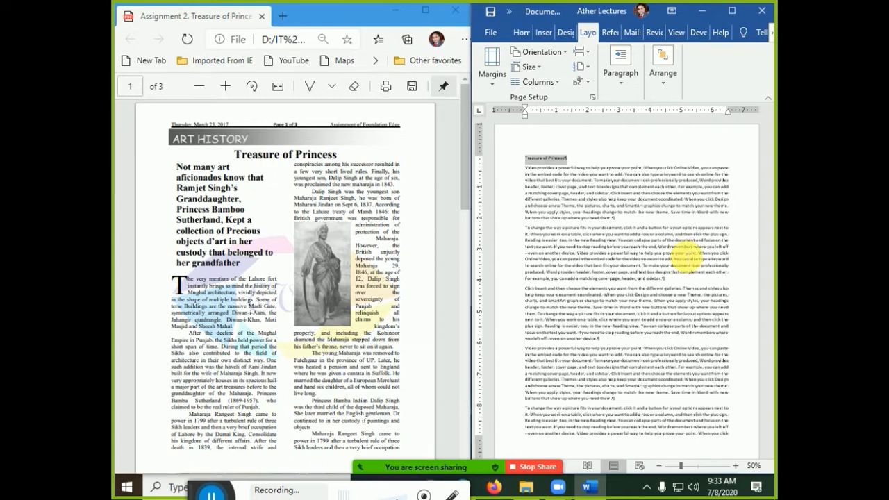
key(ctrl+shift+period)
key(ctrl+shift+period)
key(ctrl+shift+period)
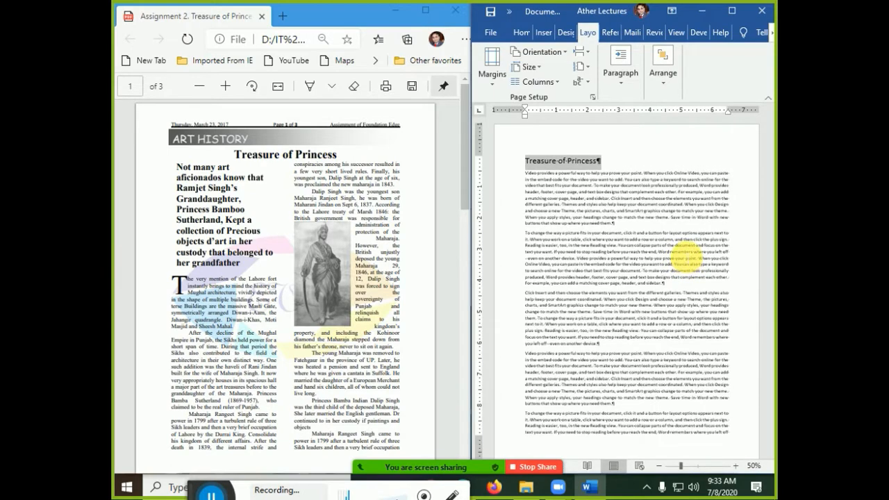
key(ctrl+shift+period)
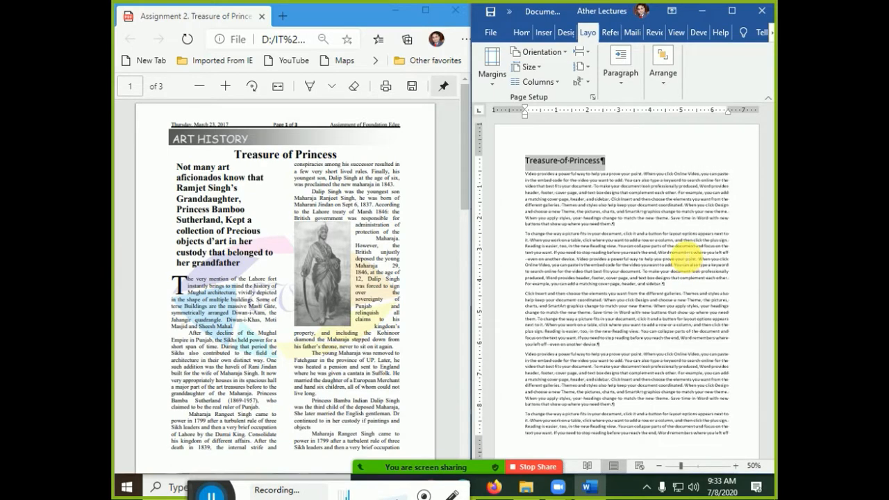
- Lay out all the body text below the title in two equal columns, leaving the title in one column
click(603, 174)
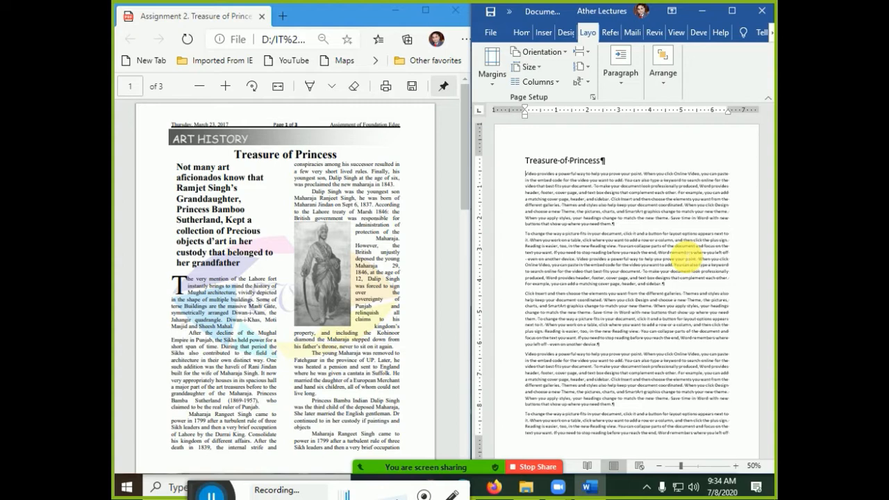
key(ctrl+a)
scroll(687, 257, down, 5)
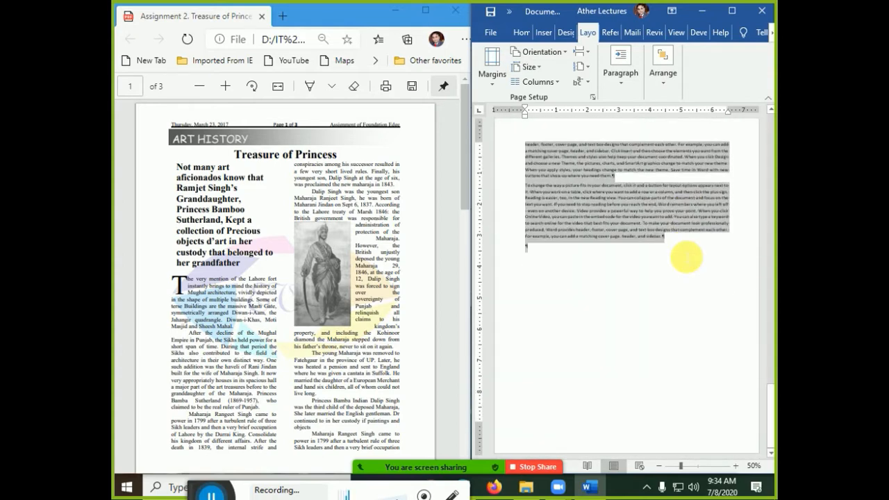
key(alt)
key(o)
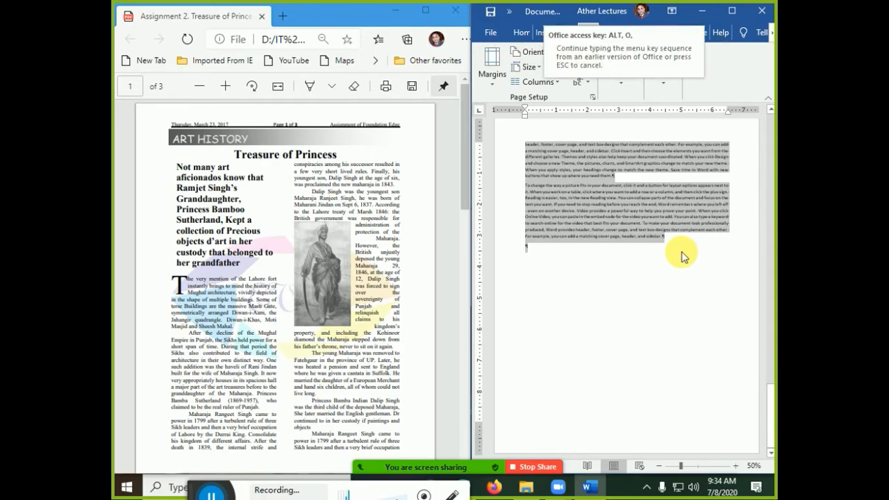
key(c)
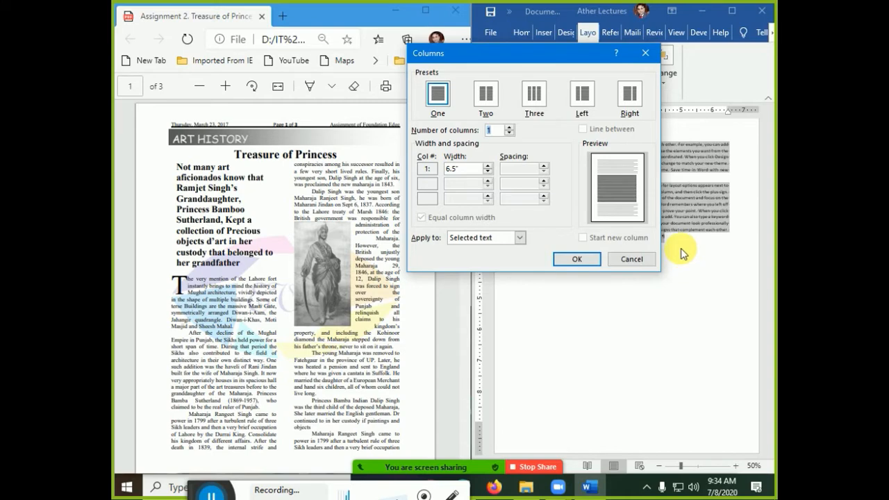
click(497, 96)
double_click(495, 130)
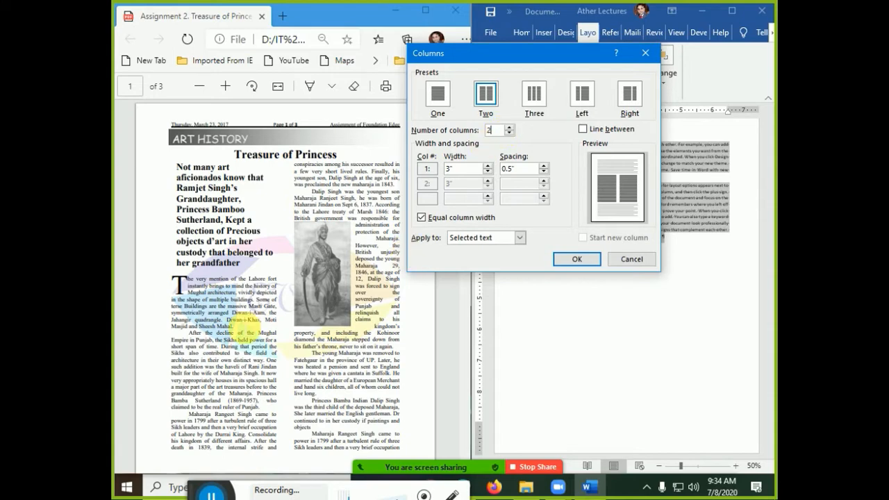
click(565, 264)
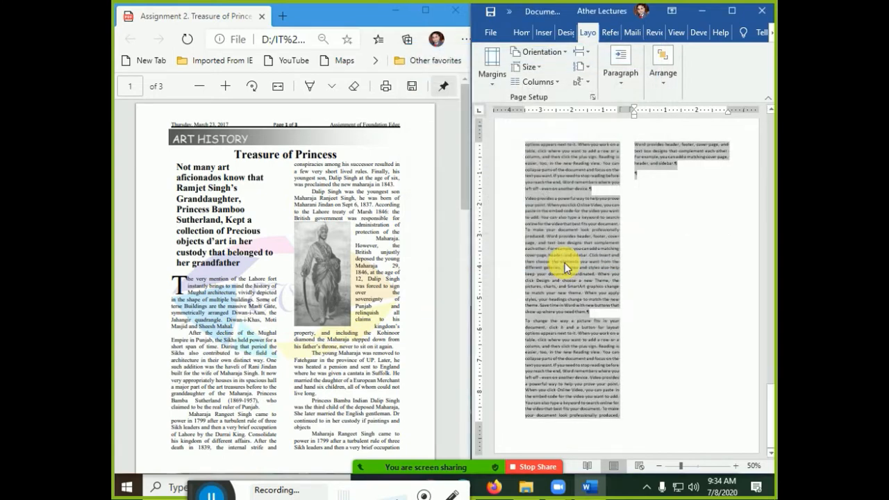
drag(771, 401, 766, 116)
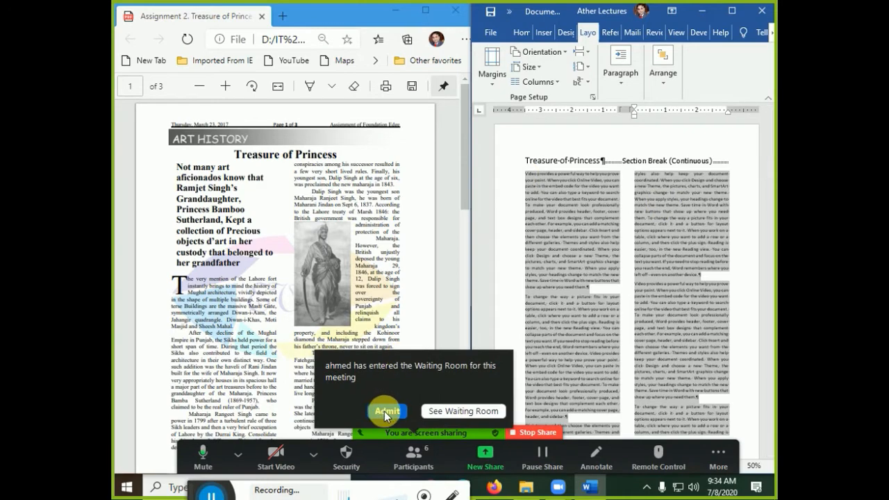
- Admit the participant in the waiting room to the Zoom meeting
click(386, 412)
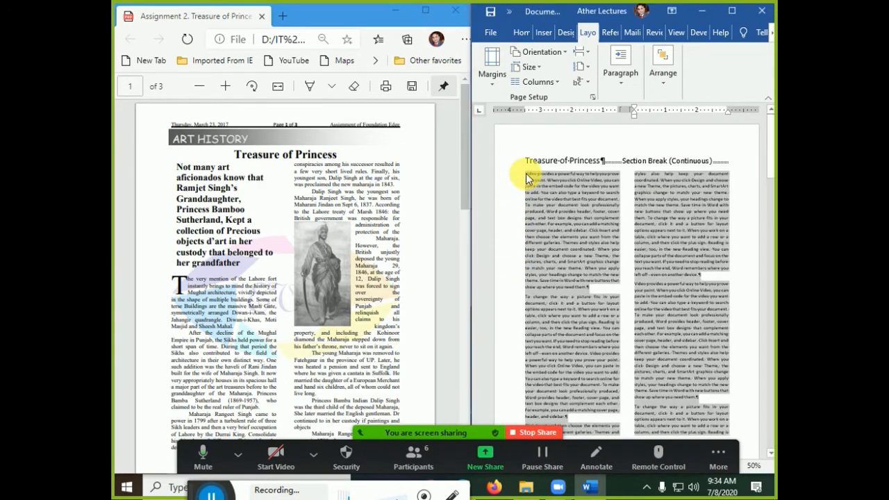
- Insert a 1x1 table in a new blank paragraph at the start of the two-column text in Word
click(526, 173)
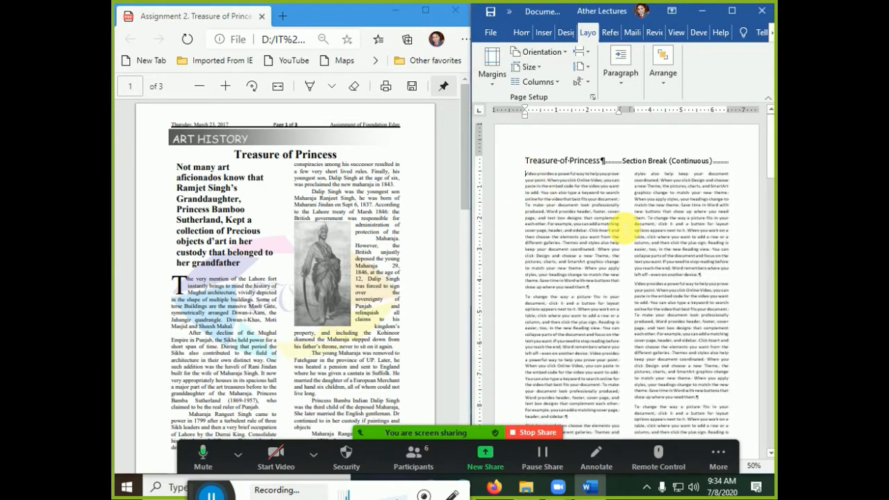
key(Return)
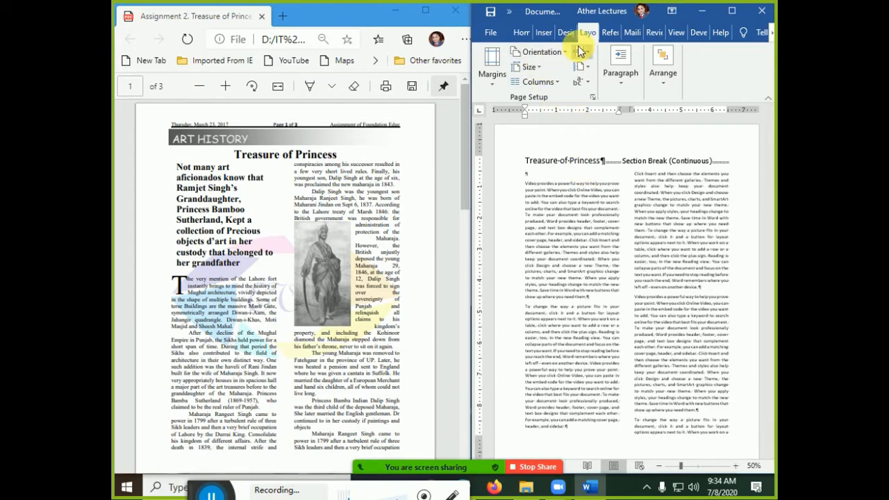
click(542, 32)
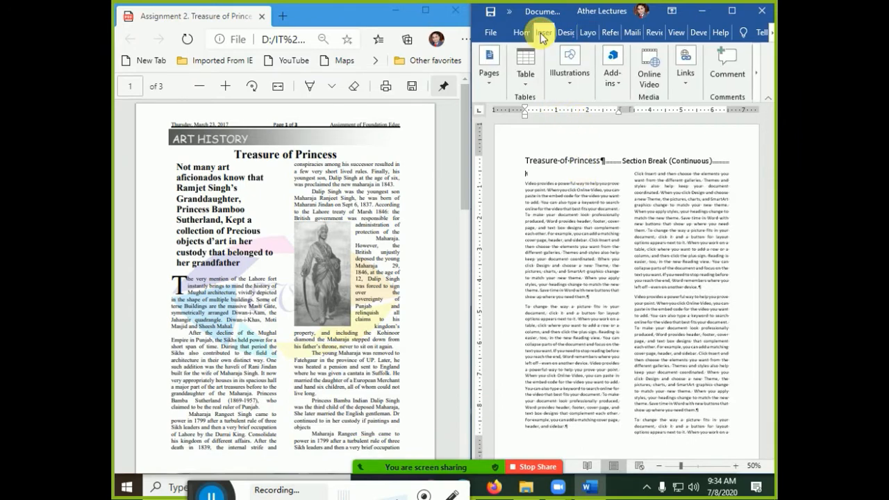
click(519, 69)
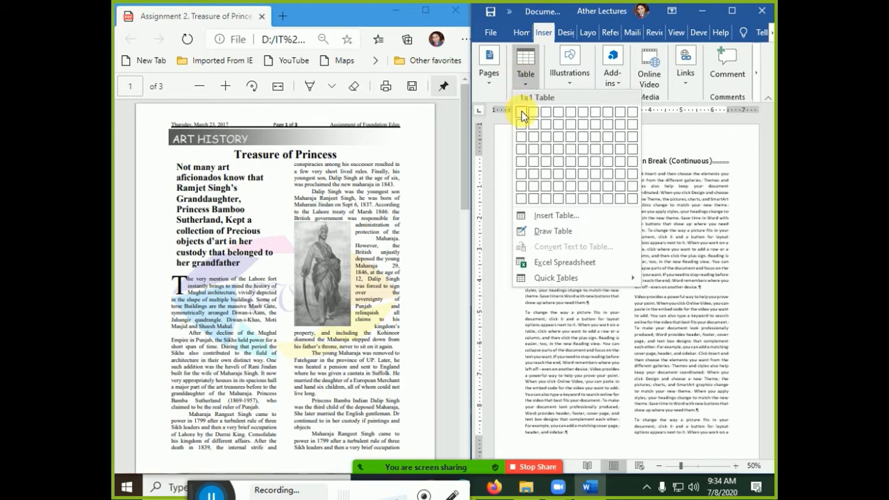
click(523, 115)
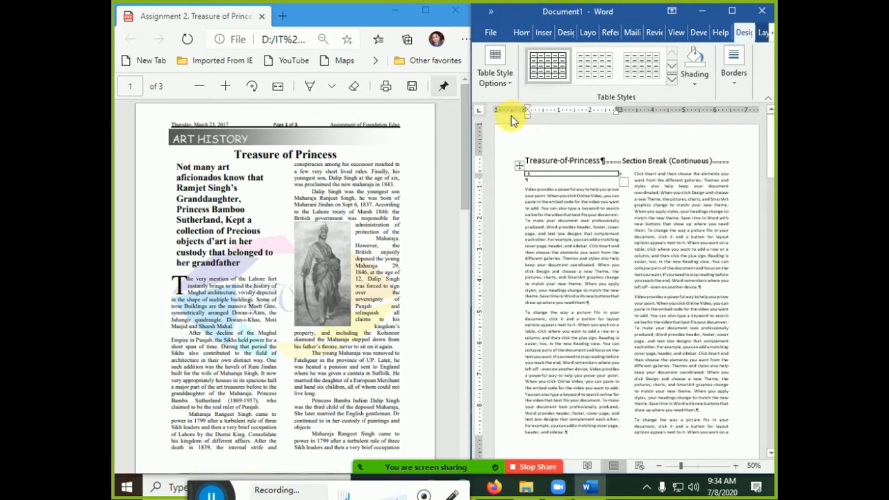
- Copy the bold introductory paragraph from the assignment PDF and paste it into the table cell in Word
drag(178, 168, 229, 268)
key(ctrl+c)
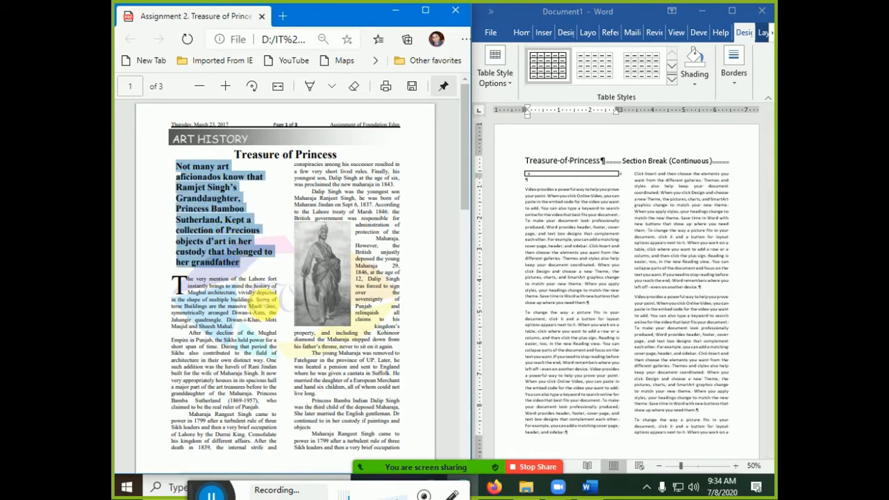
click(532, 175)
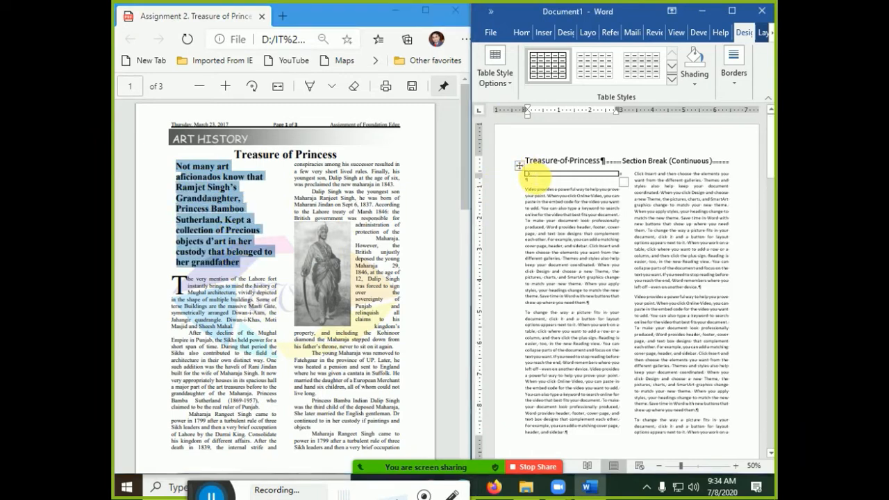
key(ctrl+v)
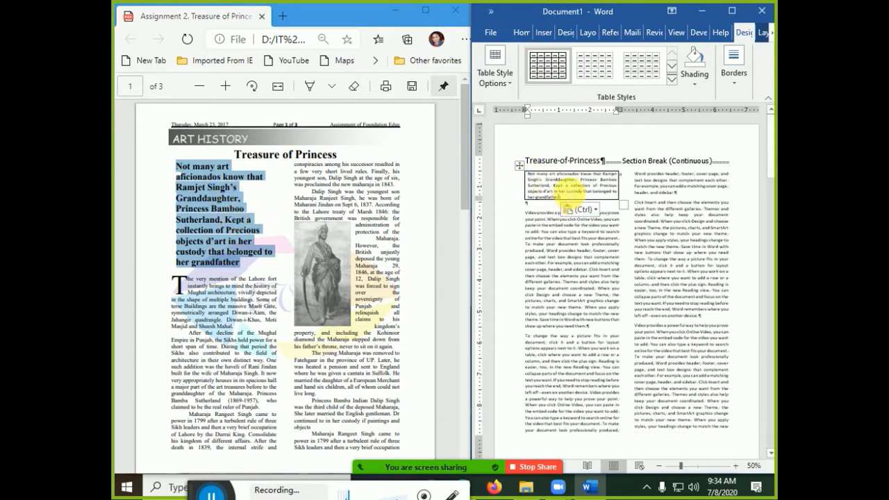
- Enlarge the introductory text in the table cell to resemble the PDF's intro and align it left
drag(561, 197, 531, 178)
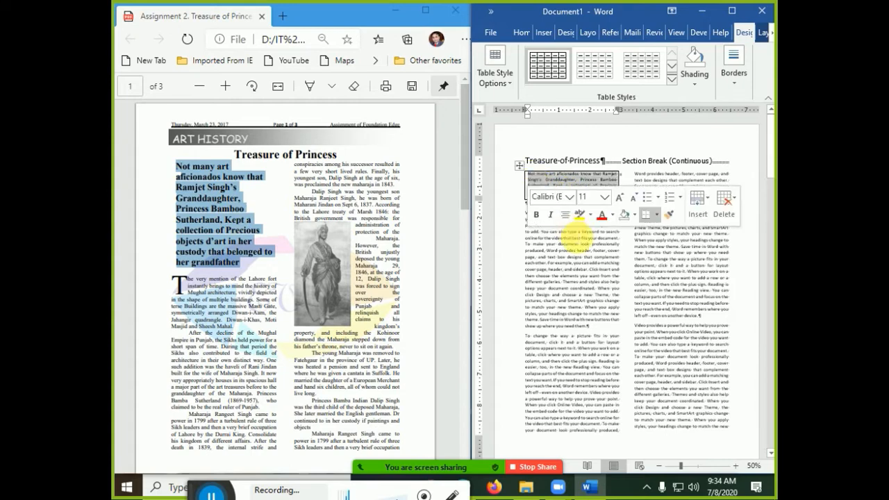
key(ctrl+shift+period)
key(ctrl+shift+period)
key(ctrl+shift+period)
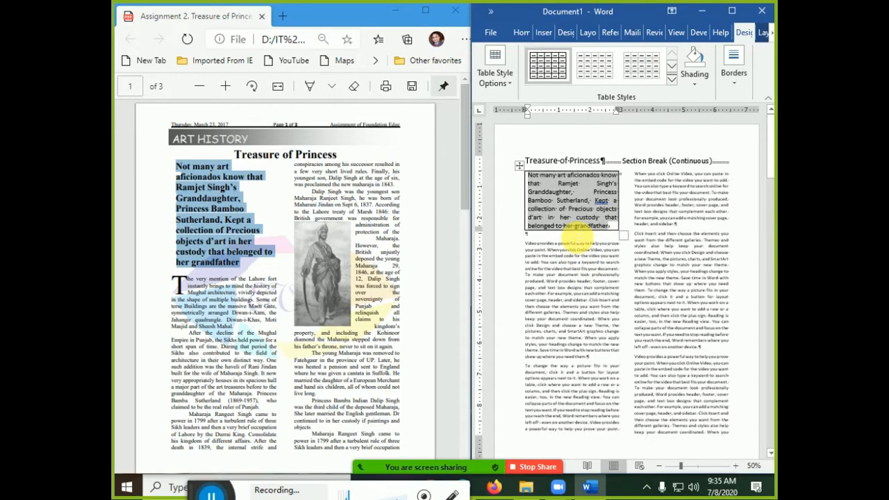
key(ctrl+shift+period)
key(ctrl+shift+period)
key(ctrl+shift+period)
key(ctrl+shift+period)
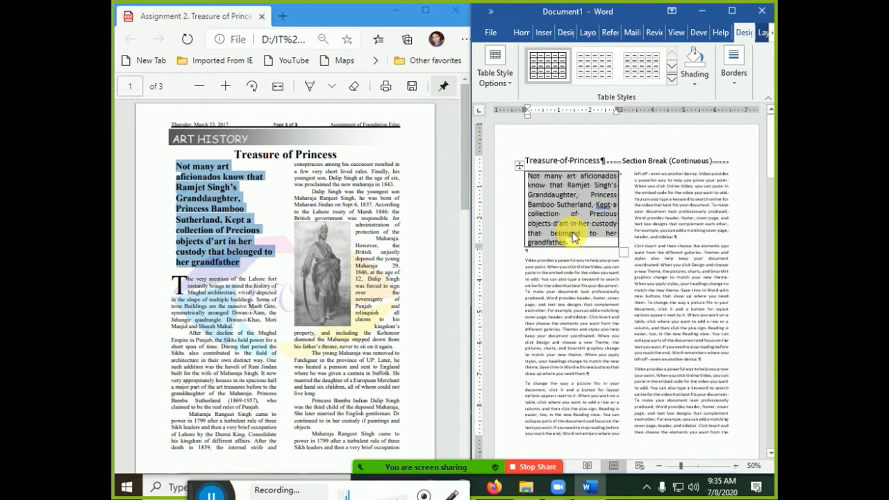
key(ctrl+shift+period)
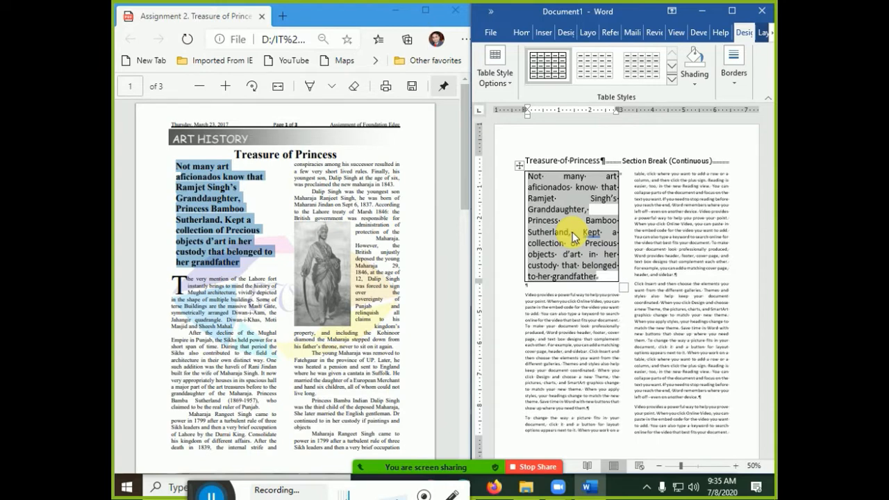
key(ctrl+l)
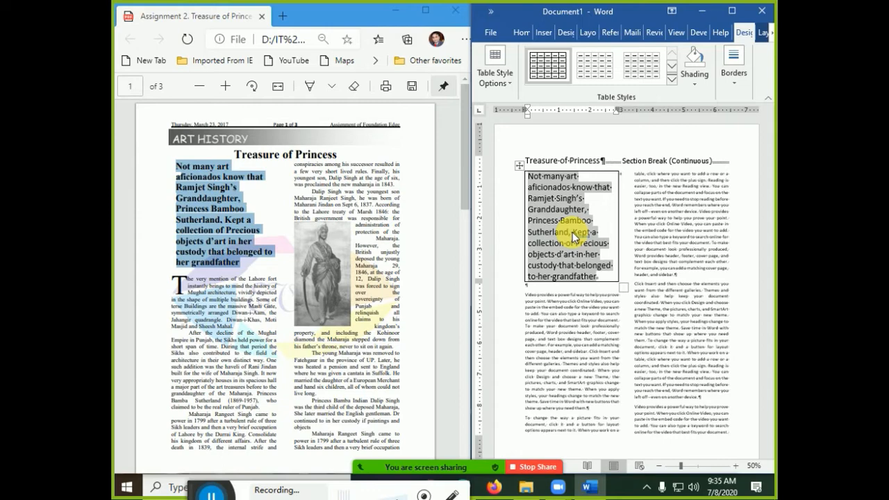
- Add the word "This" at the beginning of the first body paragraph below the table
click(601, 280)
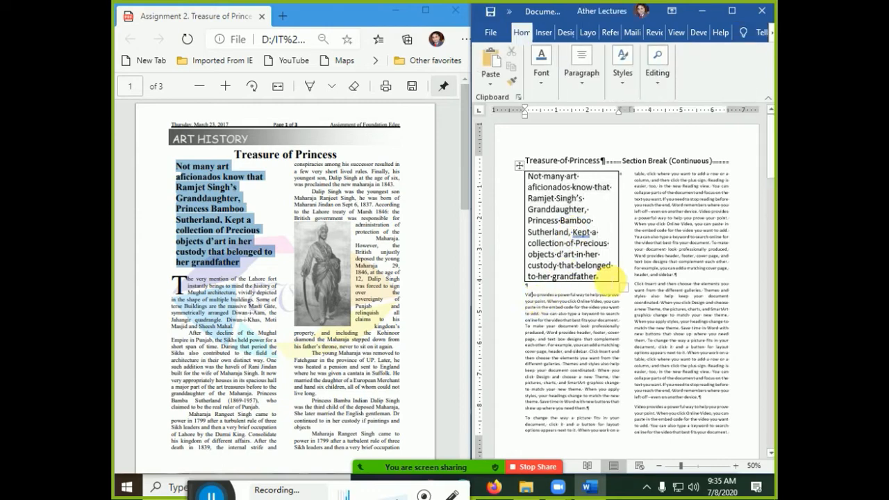
text(the)
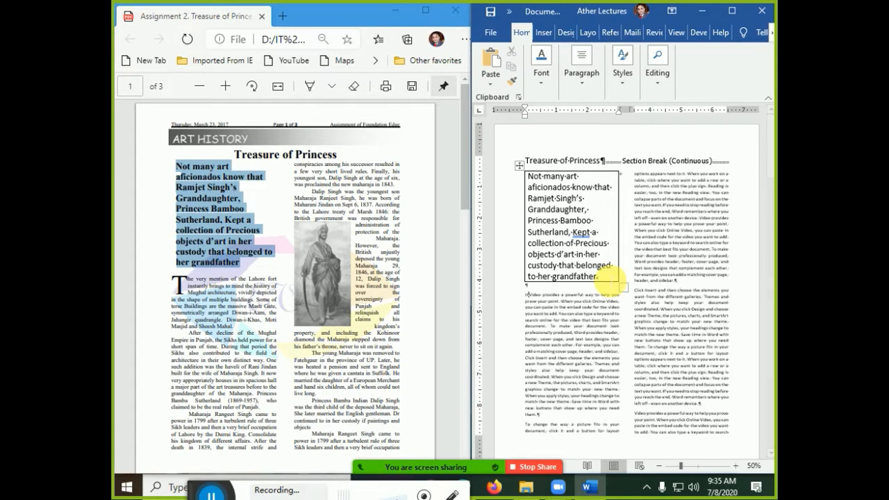
key(BackSpace)
key(BackSpace)
key(BackSpace)
key(BackSpace)
text(This)
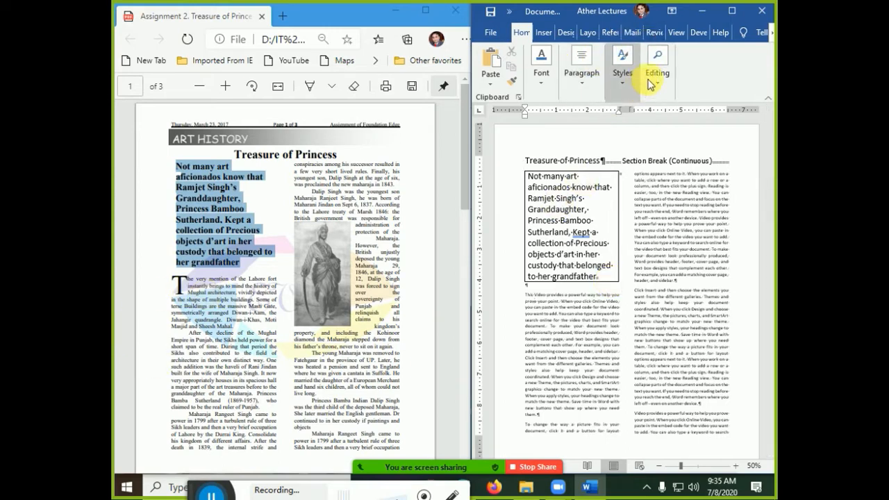
- Open the Drop Cap options for the first body paragraph below the table and choose the Dropped position
click(590, 32)
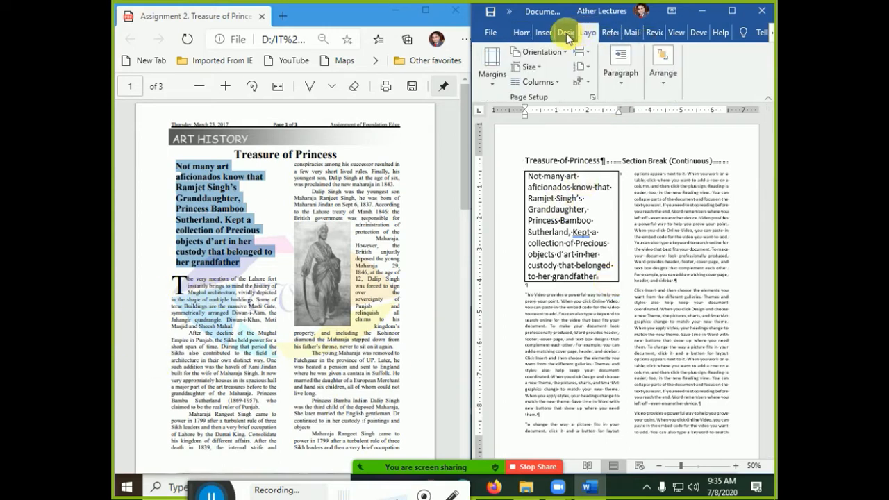
click(541, 33)
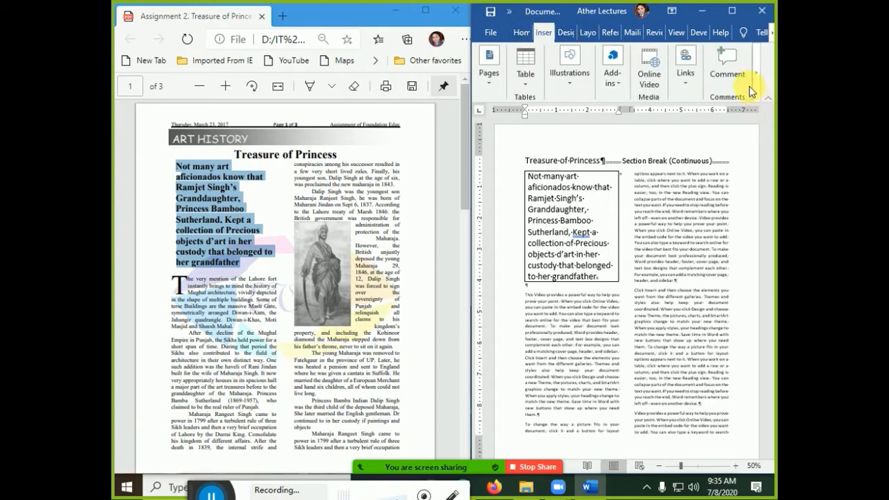
click(757, 73)
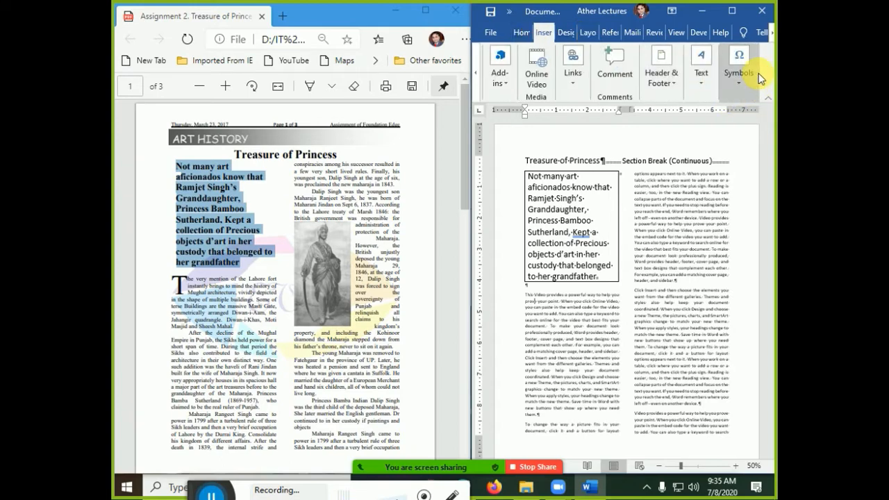
click(704, 84)
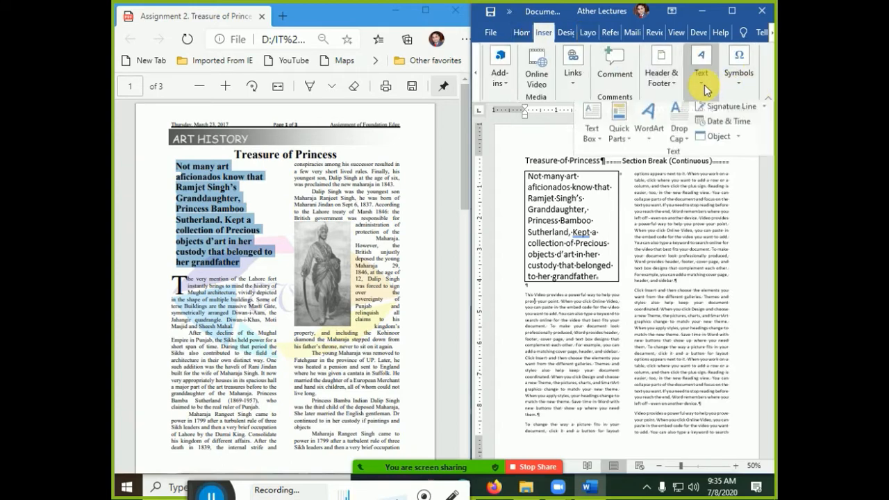
click(677, 134)
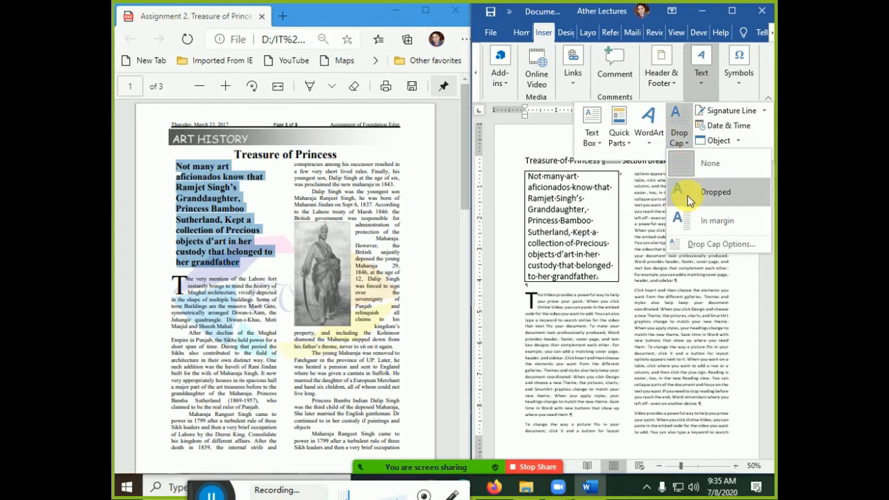
click(693, 244)
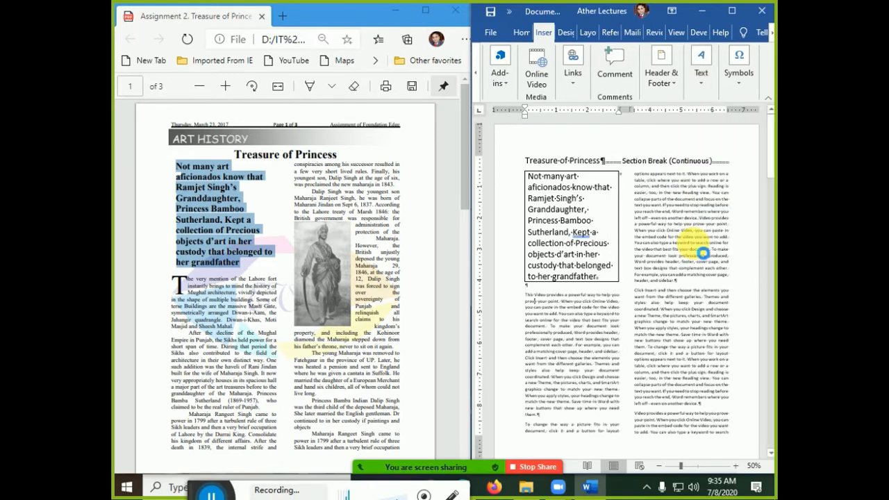
drag(466, 147, 463, 56)
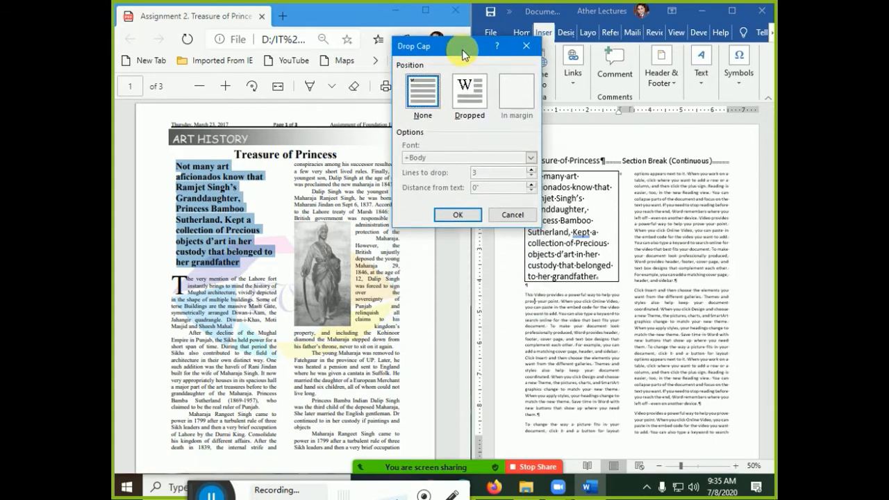
click(464, 84)
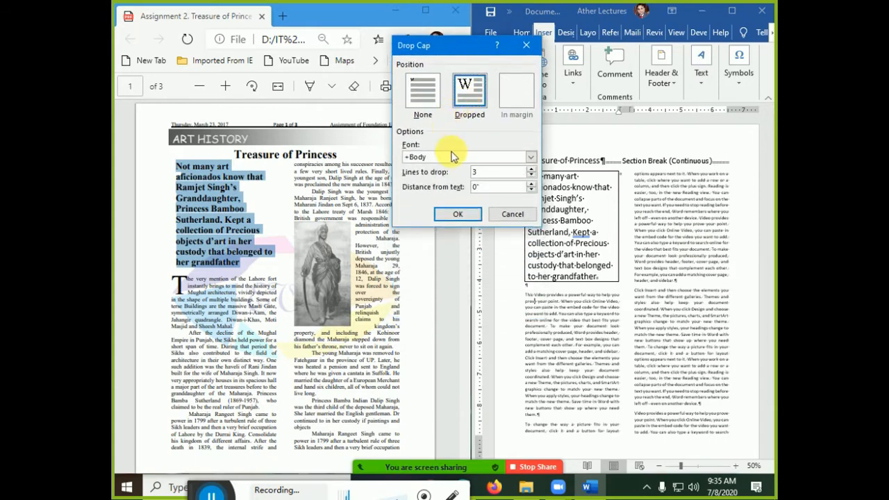
- Set the drop cap's font to Times New Roman and apply it to the first body paragraph
click(450, 156)
drag(450, 157, 387, 140)
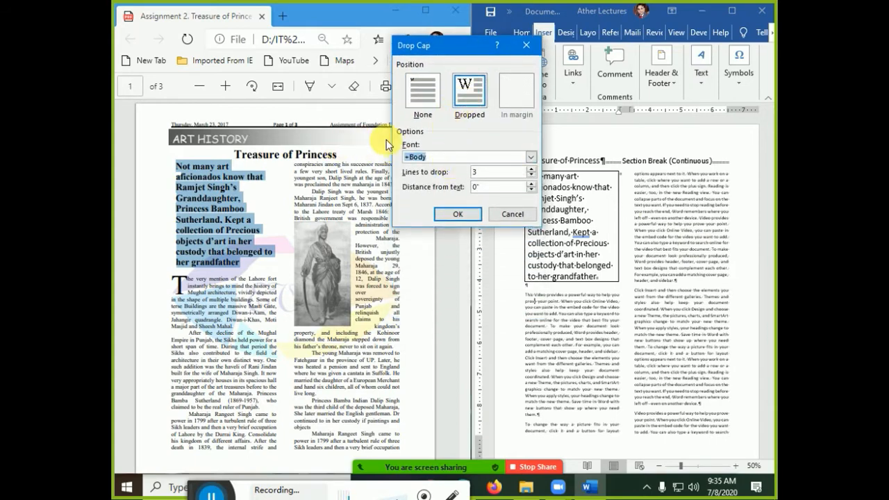
text(tim)
key(Down)
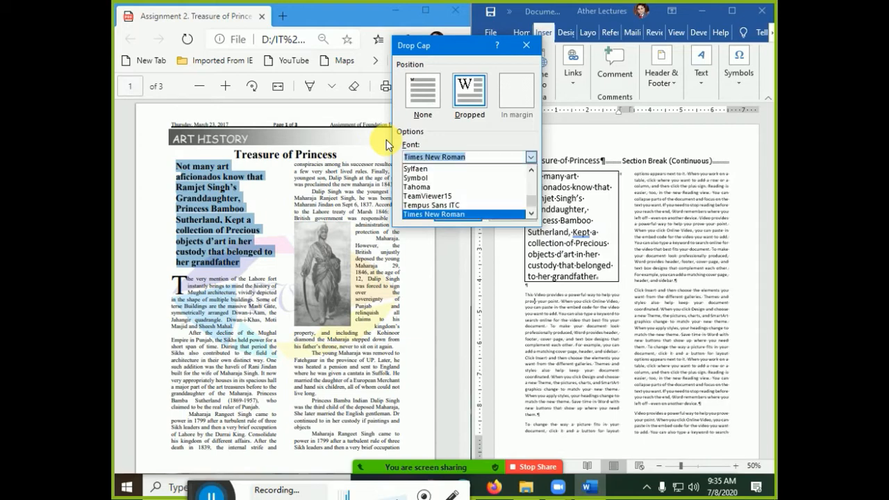
key(Return)
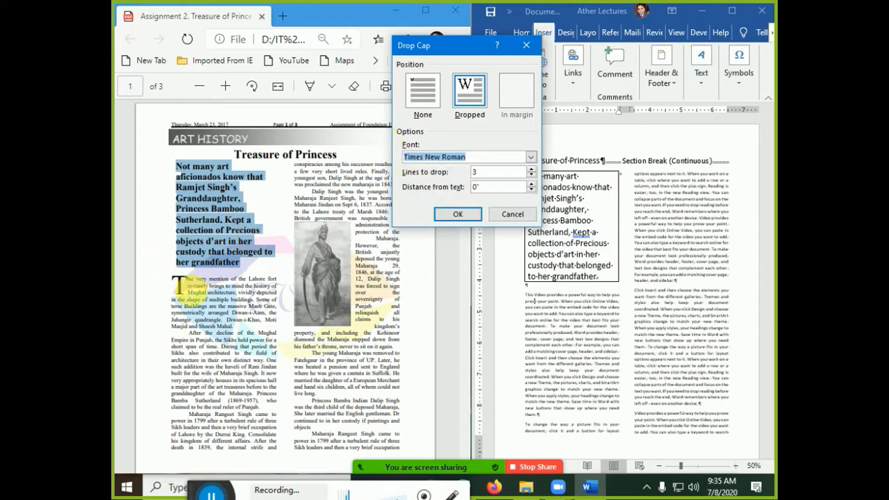
click(189, 281)
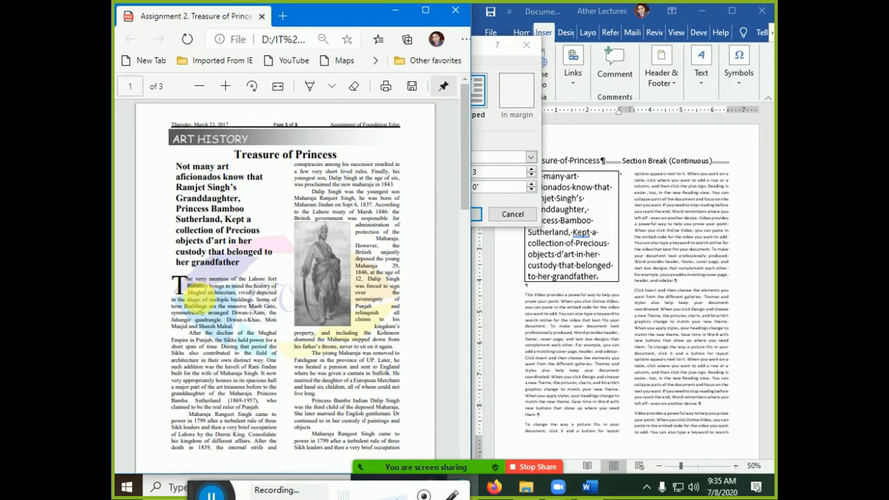
drag(209, 284, 210, 292)
click(482, 150)
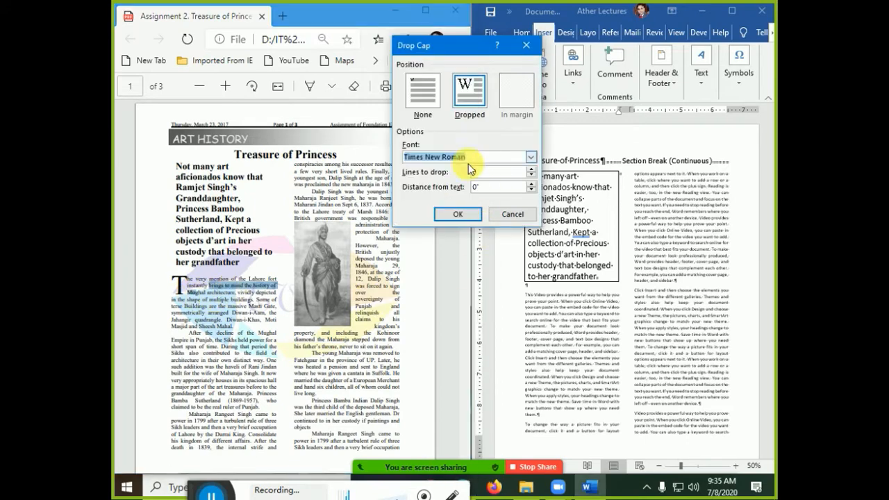
click(459, 219)
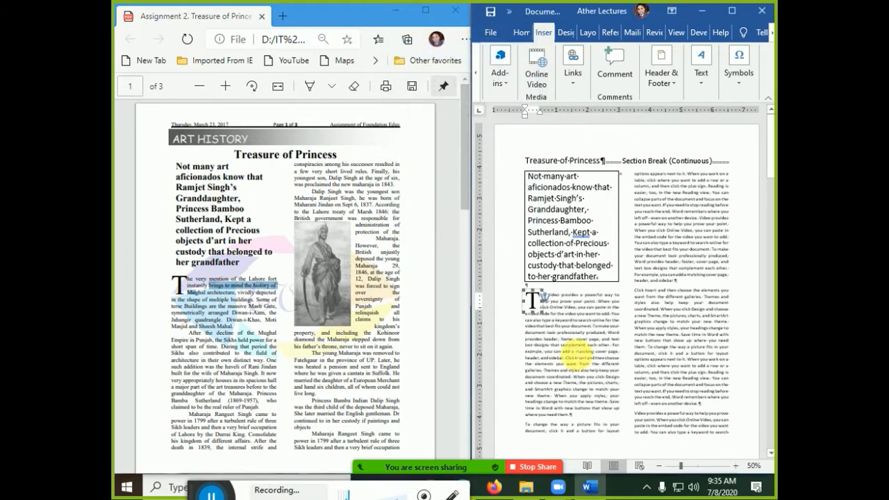
click(587, 359)
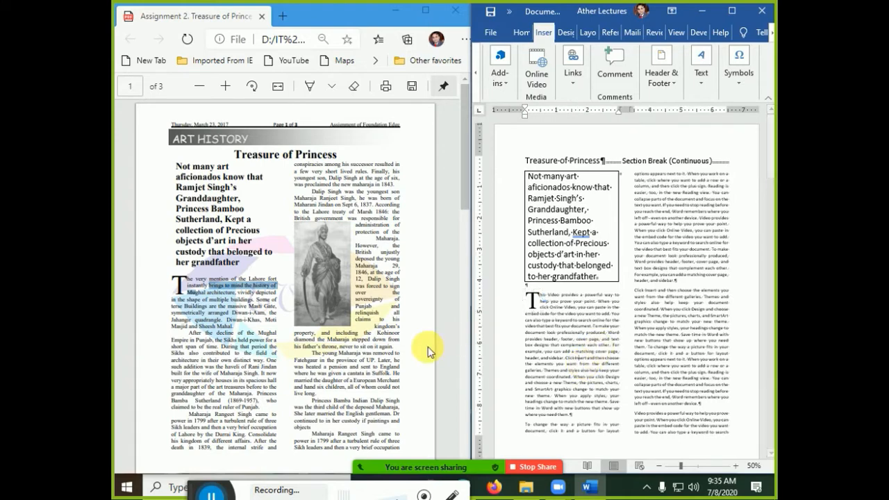
drag(318, 346, 318, 421)
click(325, 396)
click(695, 313)
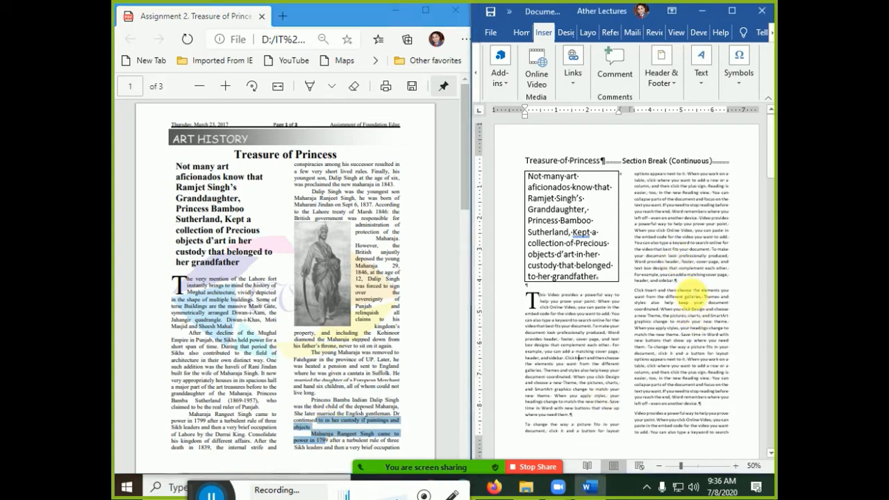
drag(672, 237, 672, 315)
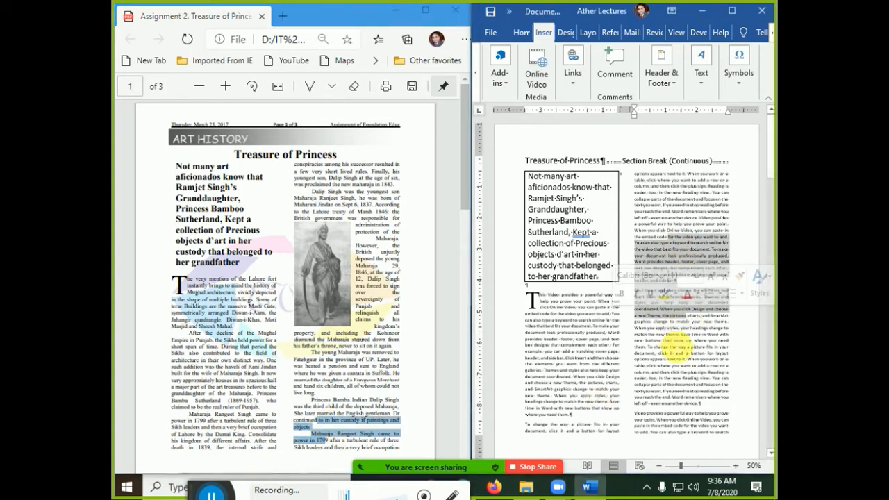
click(673, 342)
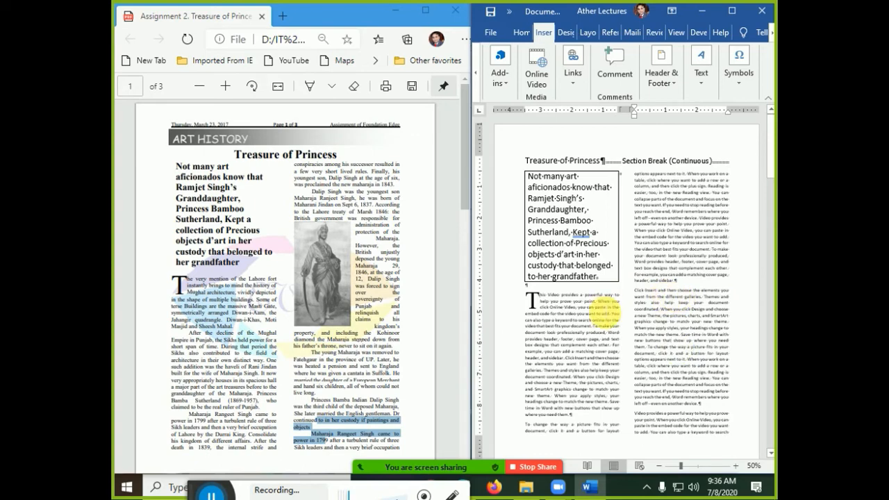
- Set the whole document's paragraph spacing after to 0 pt and its line spacing to At least 1.15
key(ctrl+a)
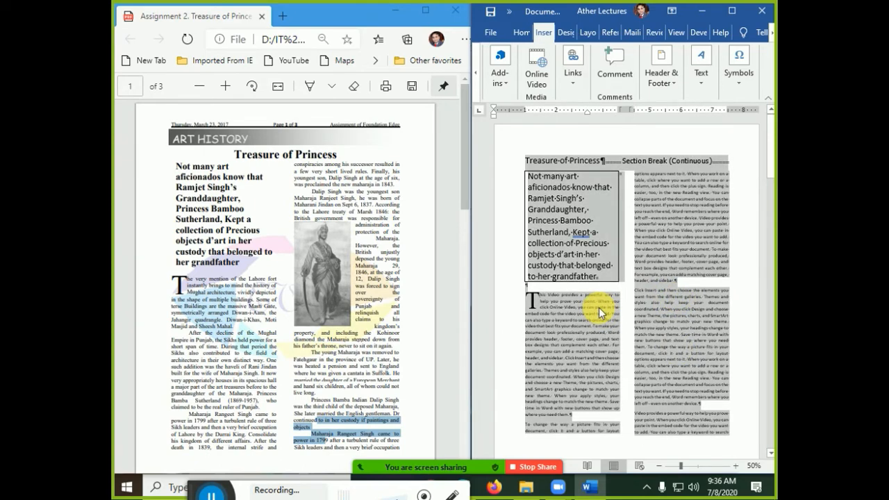
key(alt)
key(o)
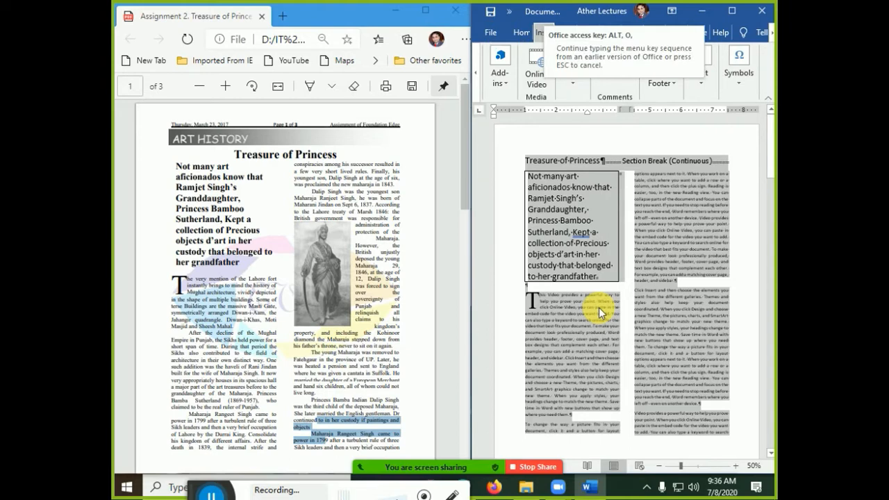
key(p)
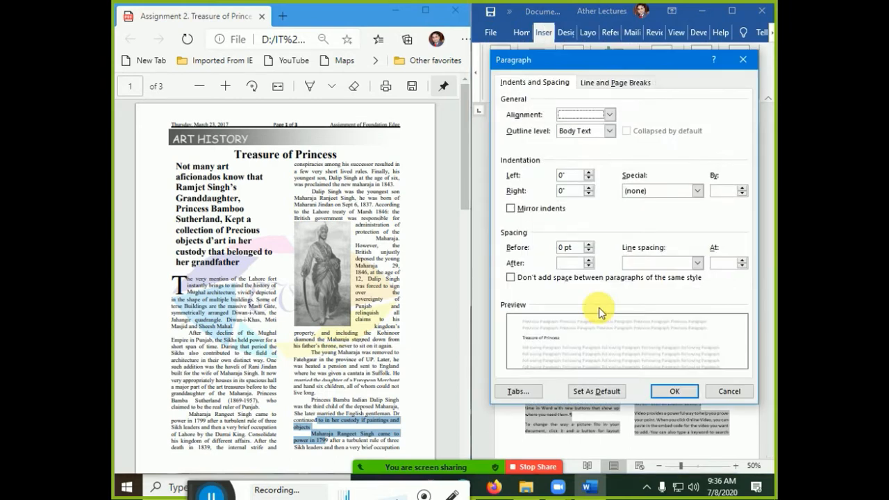
click(589, 264)
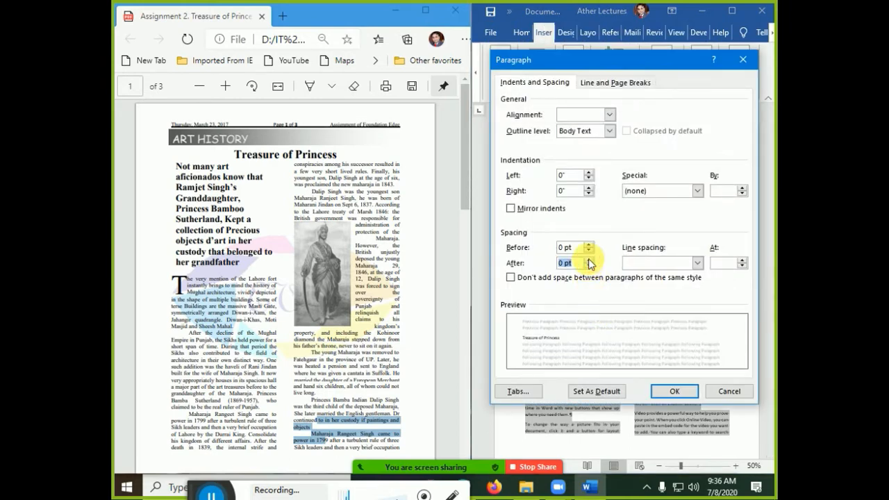
click(630, 262)
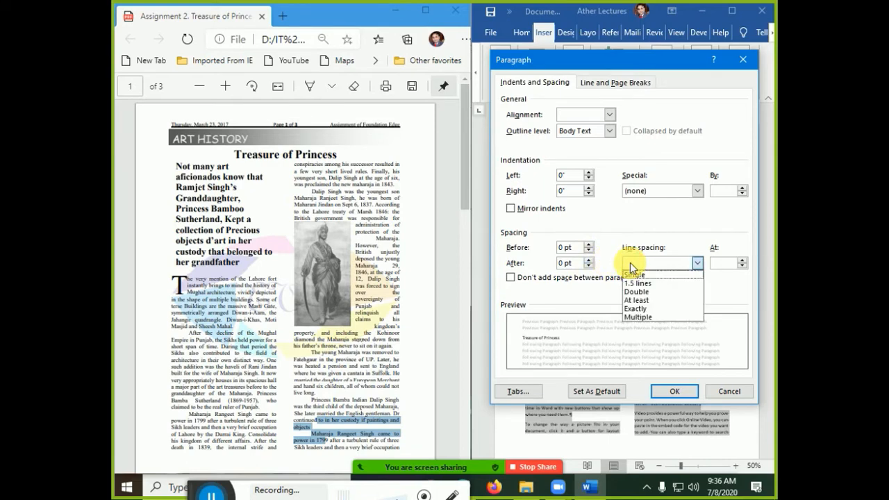
click(633, 263)
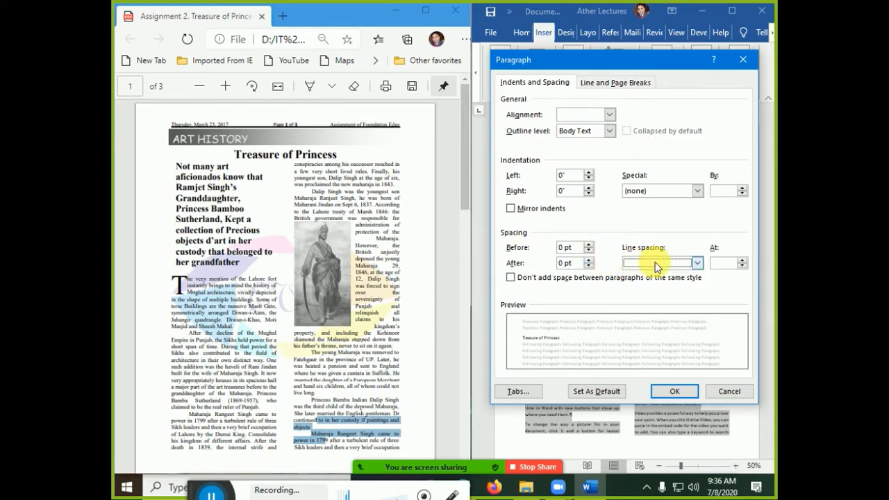
click(724, 263)
text(1.15)
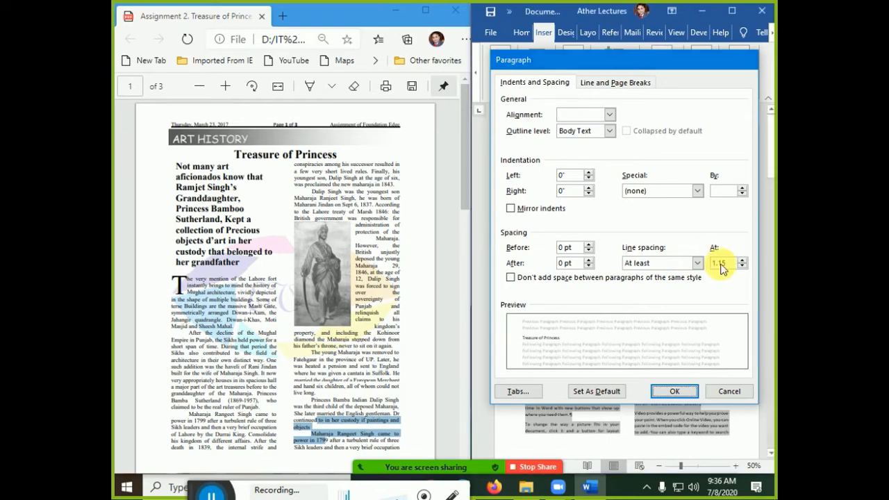
key(Return)
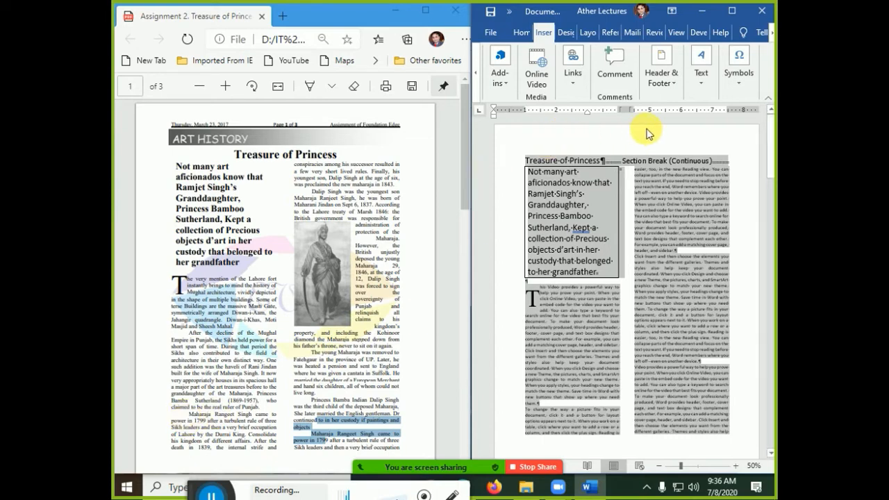
click(655, 186)
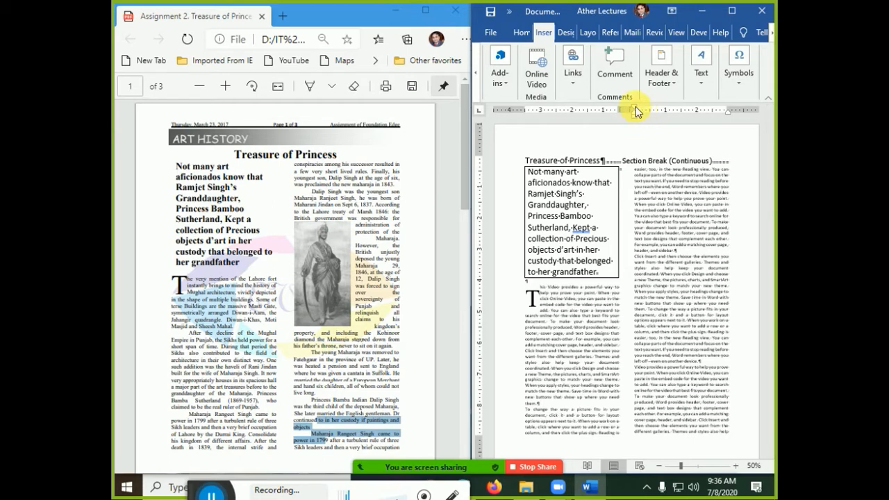
key(ctrl+a)
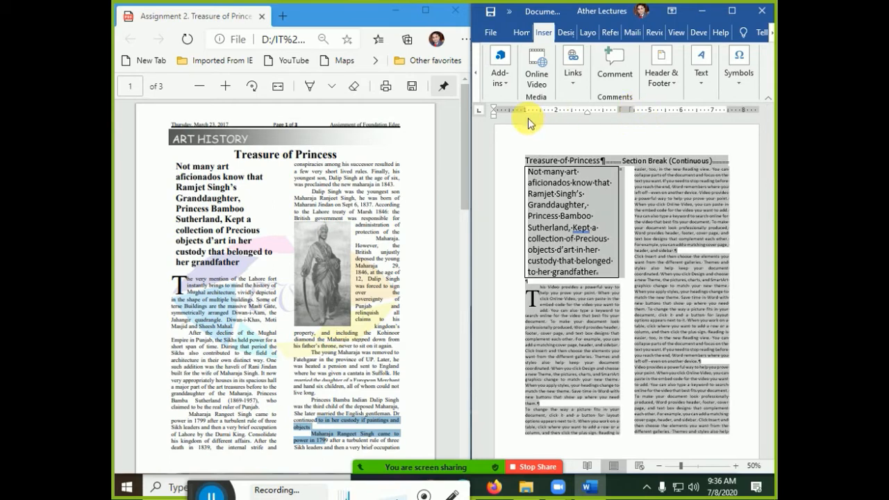
click(668, 203)
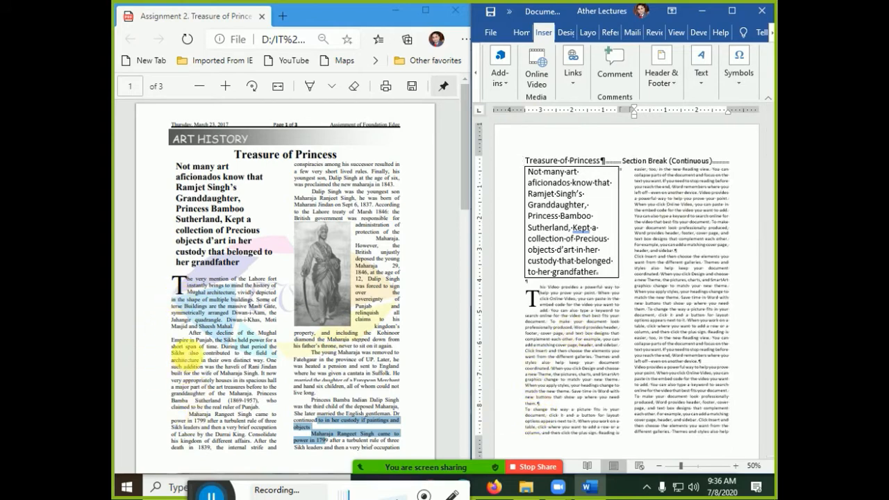
click(184, 341)
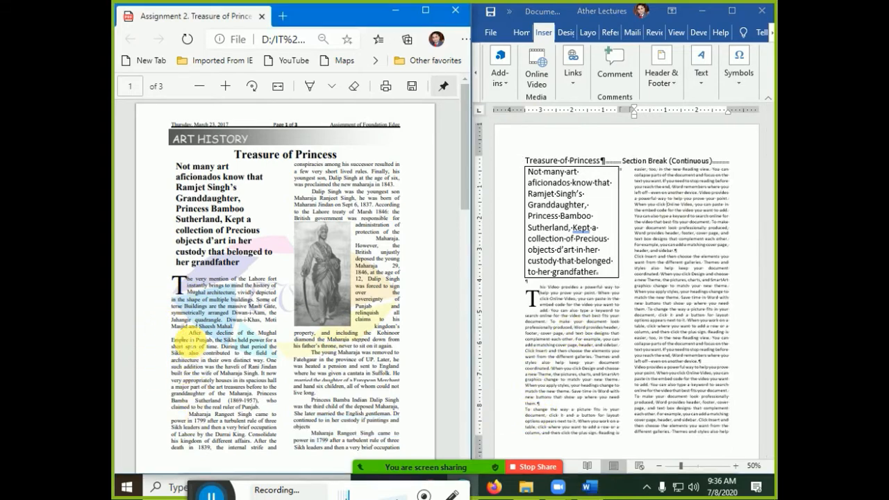
- Give every paragraph from "To change the way a picture fits" to the document's end a first-line indent of about 0.5 inch
click(527, 409)
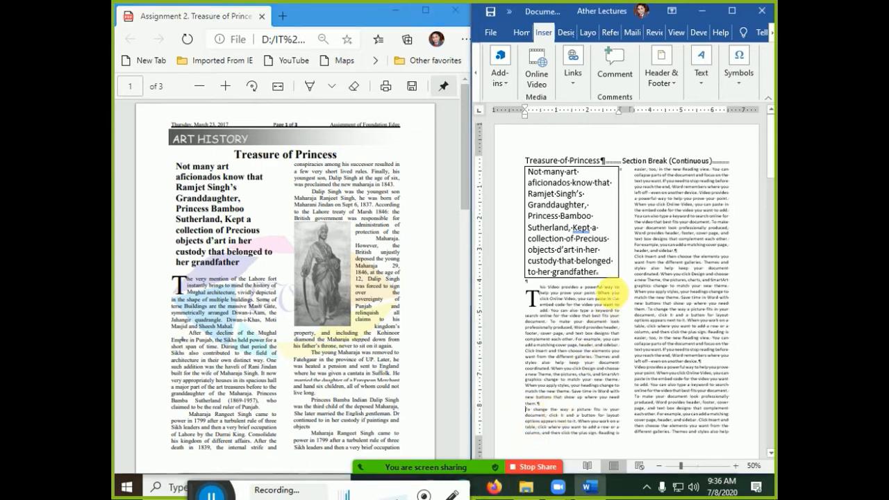
key(ctrl+shift+End)
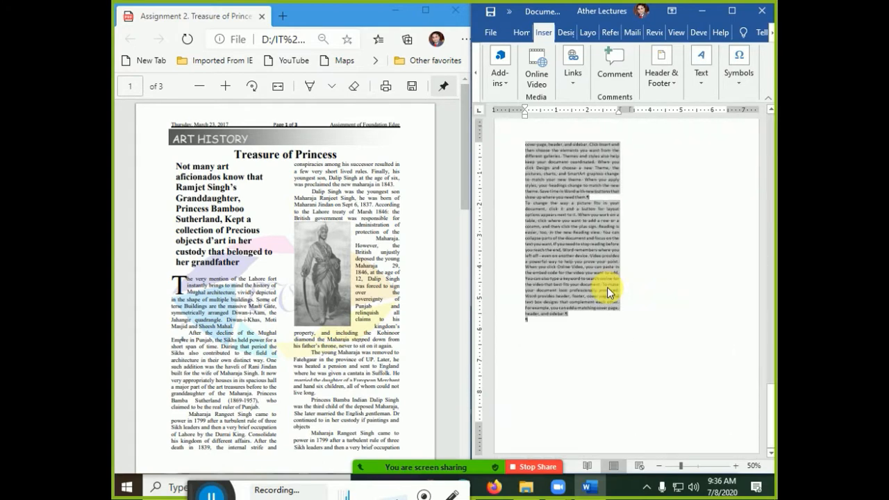
drag(525, 111, 548, 119)
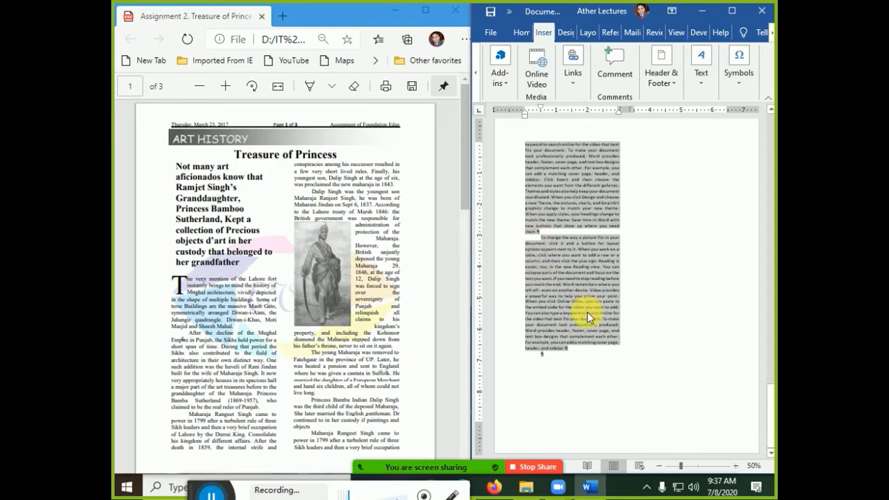
scroll(587, 314, up, 5)
scroll(580, 339, up, 2)
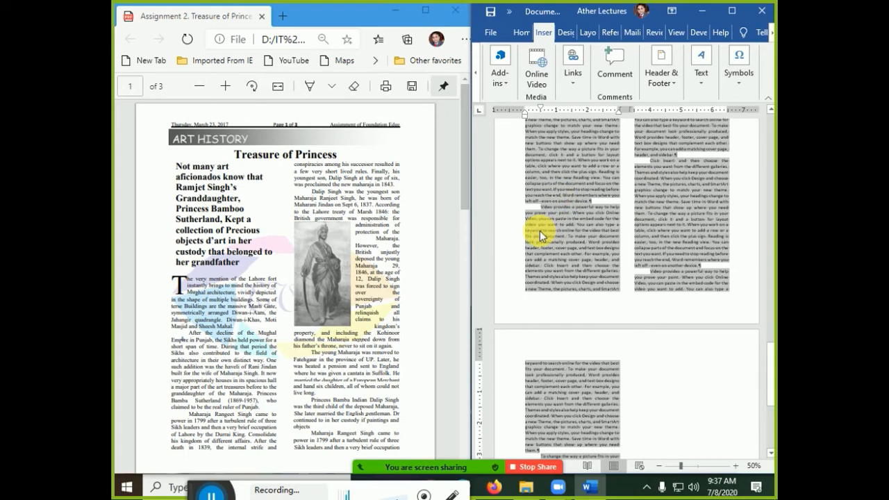
click(566, 184)
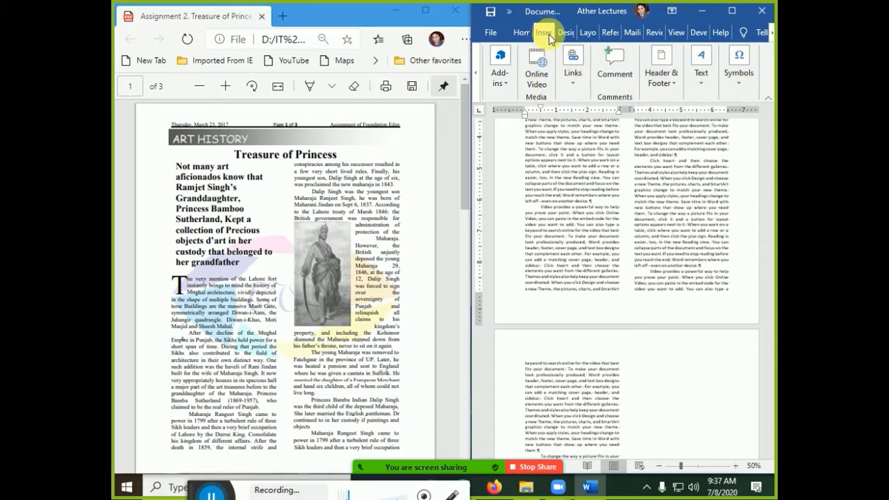
click(476, 71)
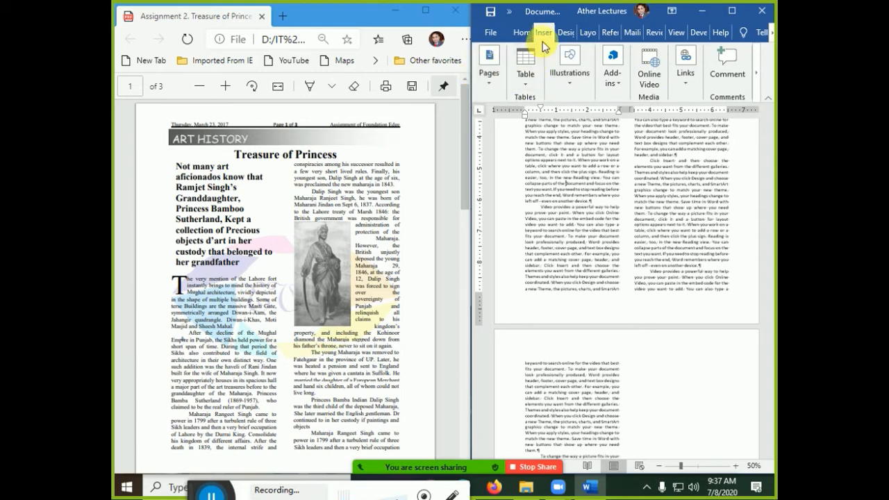
click(573, 84)
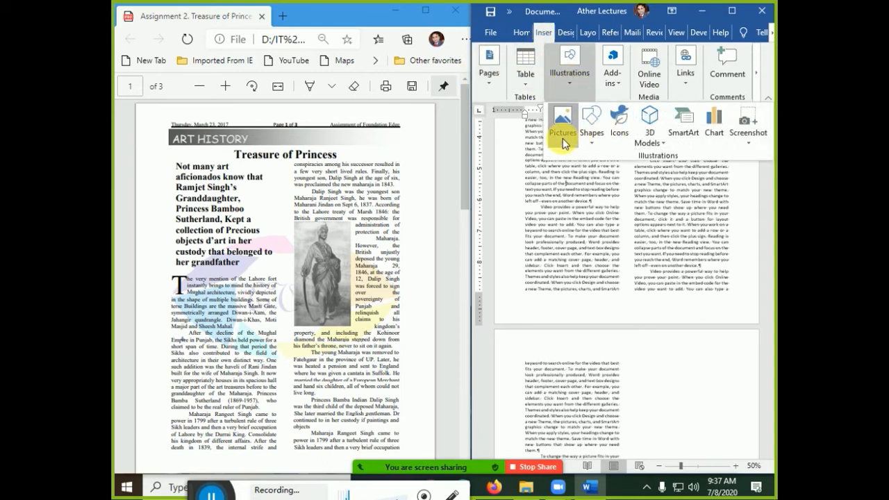
click(561, 125)
click(563, 238)
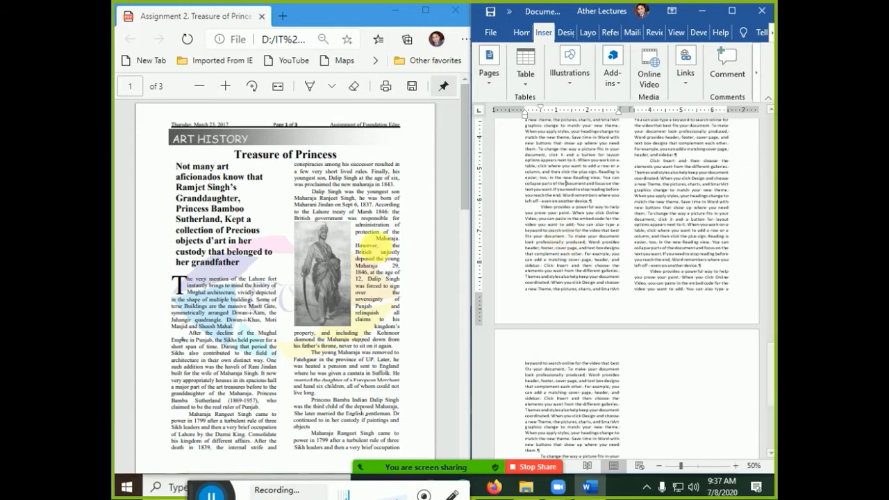
click(757, 72)
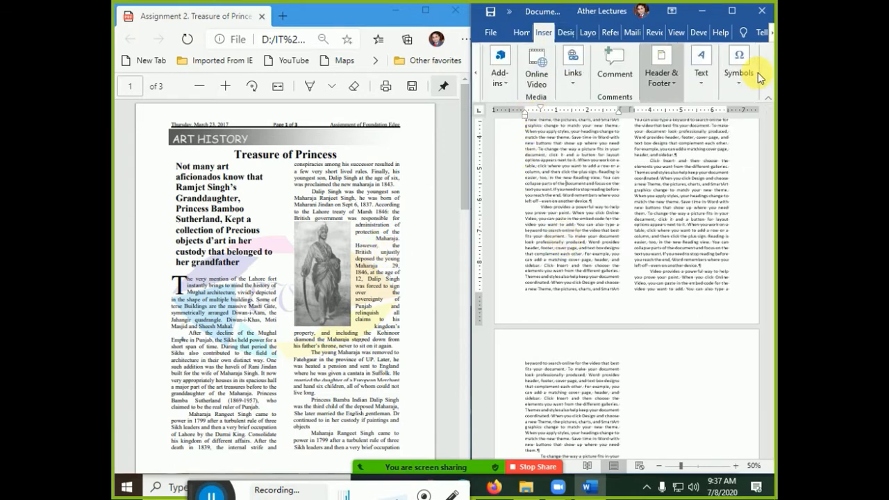
click(701, 70)
click(684, 142)
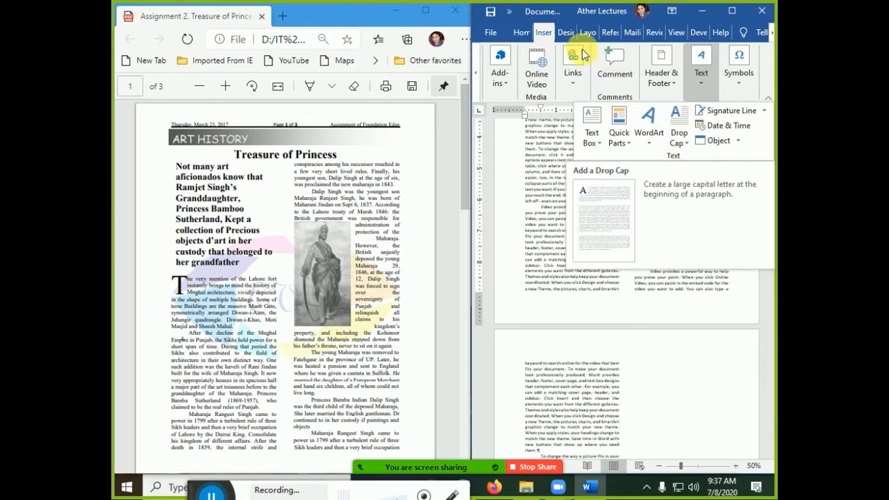
- Start a custom picture watermark and open the offline file browser to select its image
click(569, 32)
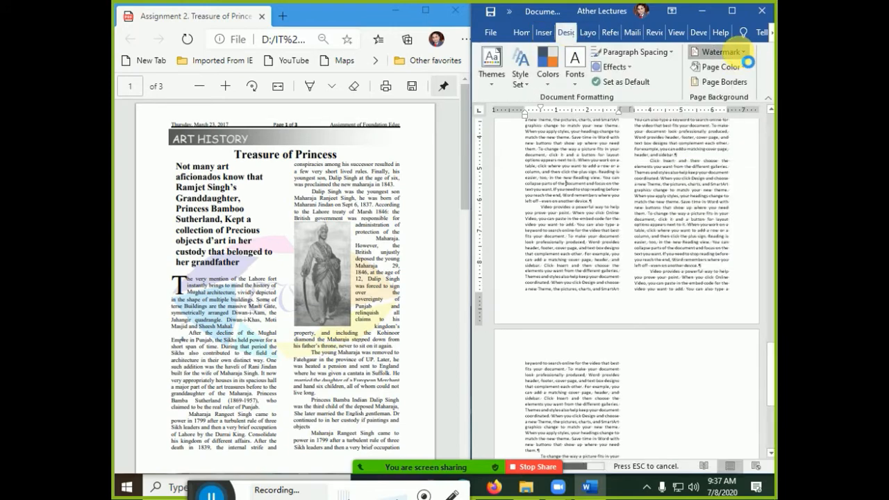
click(742, 54)
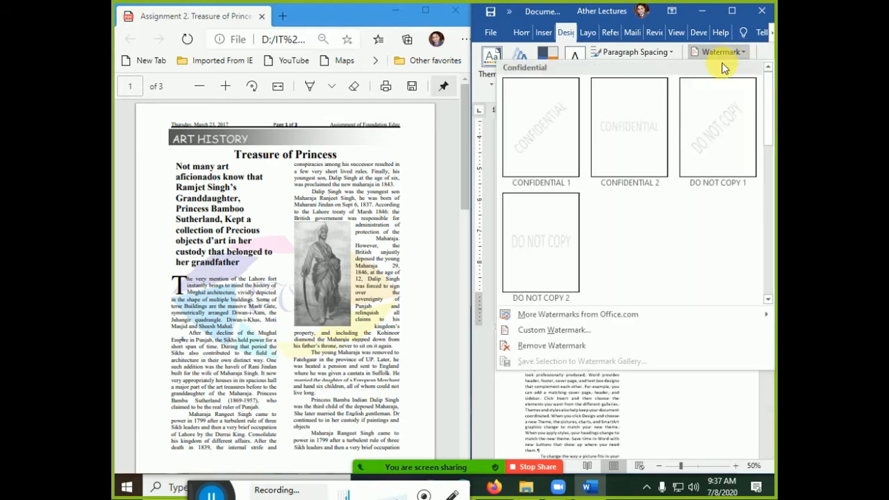
click(543, 332)
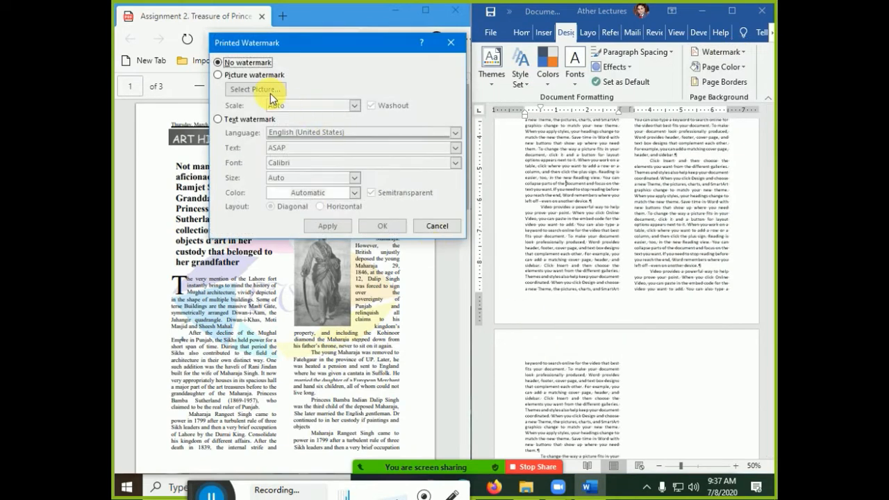
click(259, 75)
click(256, 89)
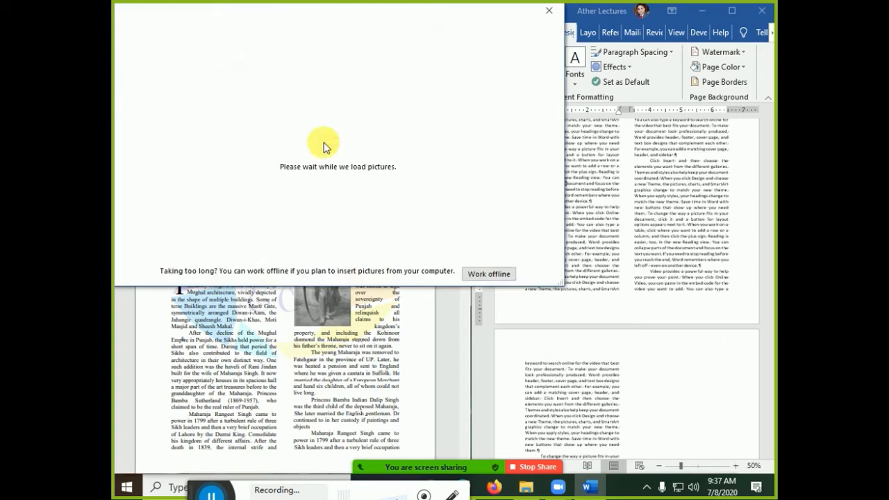
click(487, 274)
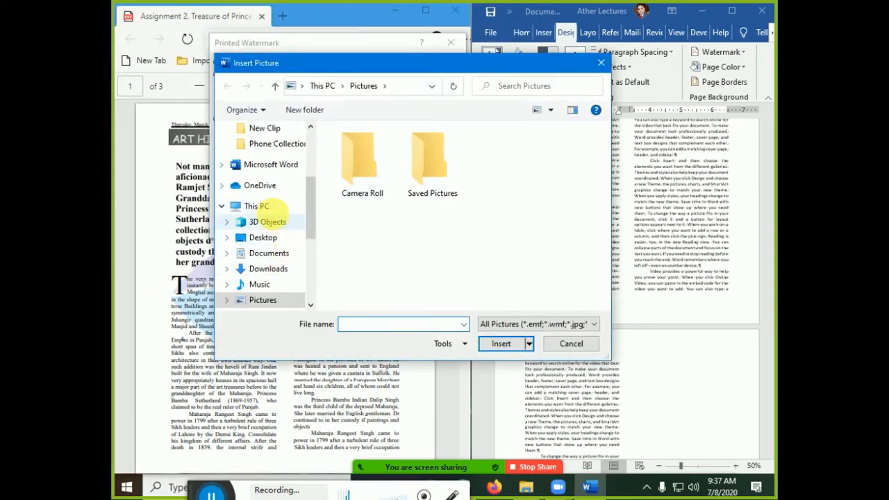
- Browse for the watermark image to the instructor's folder inside IT World on the D: drive
click(291, 209)
scroll(482, 279, down, 5)
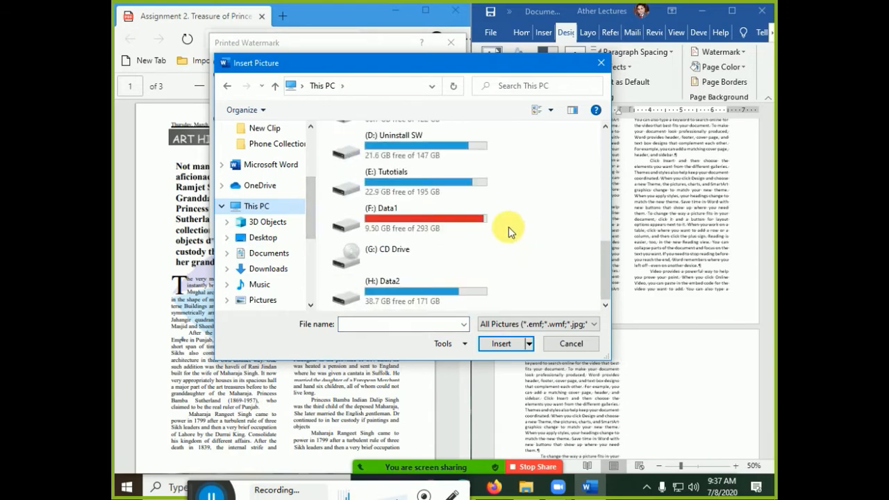
double_click(412, 139)
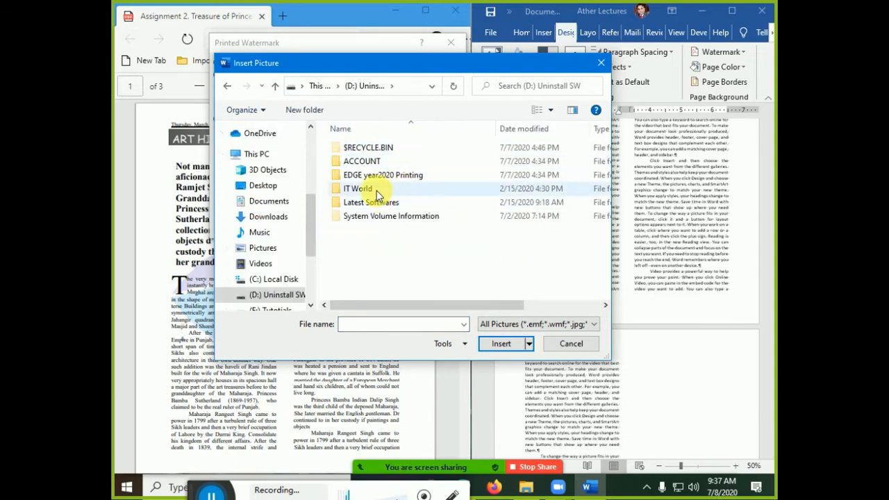
double_click(382, 188)
double_click(363, 156)
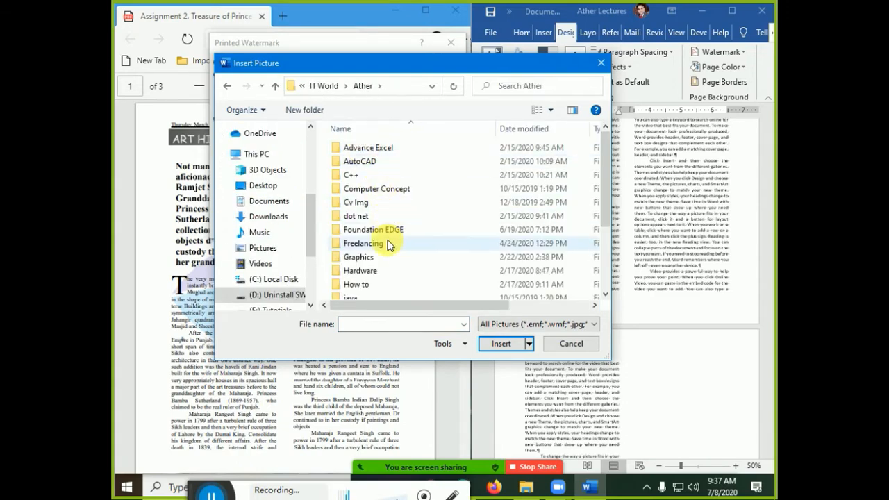
scroll(389, 240, down, 1)
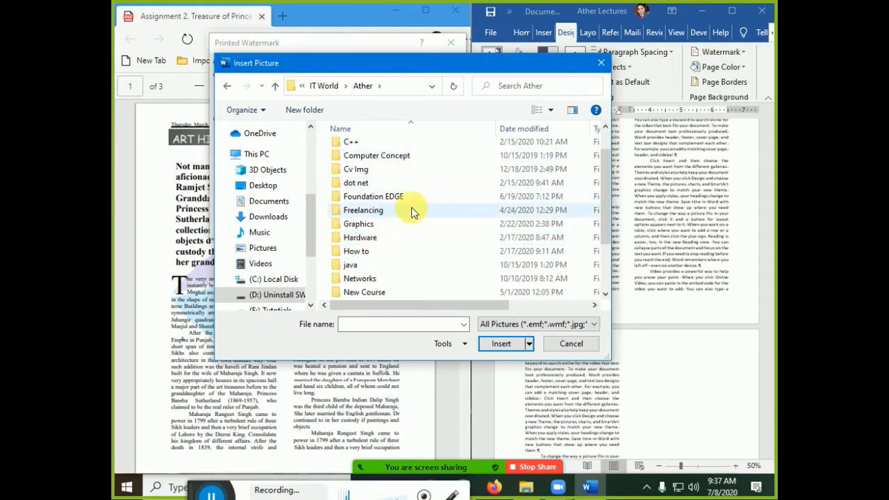
scroll(406, 258, up, 1)
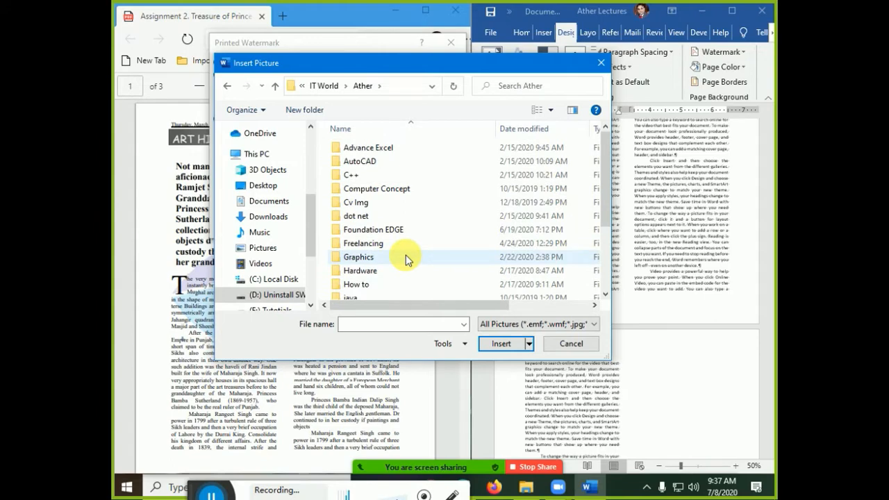
double_click(389, 230)
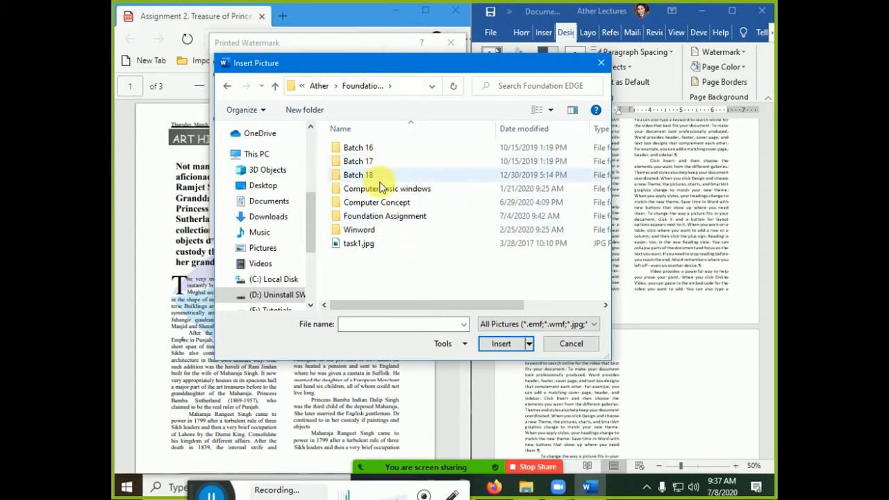
key(BackSpace)
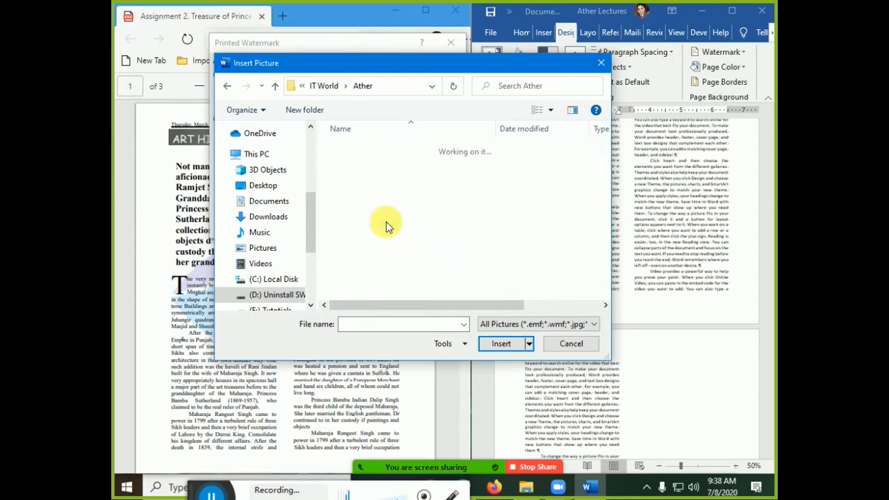
- Choose avtar.jpg from the Foundation Images folder inside Picture Files as the watermark picture
scroll(382, 251, down, 1)
scroll(381, 250, down, 1)
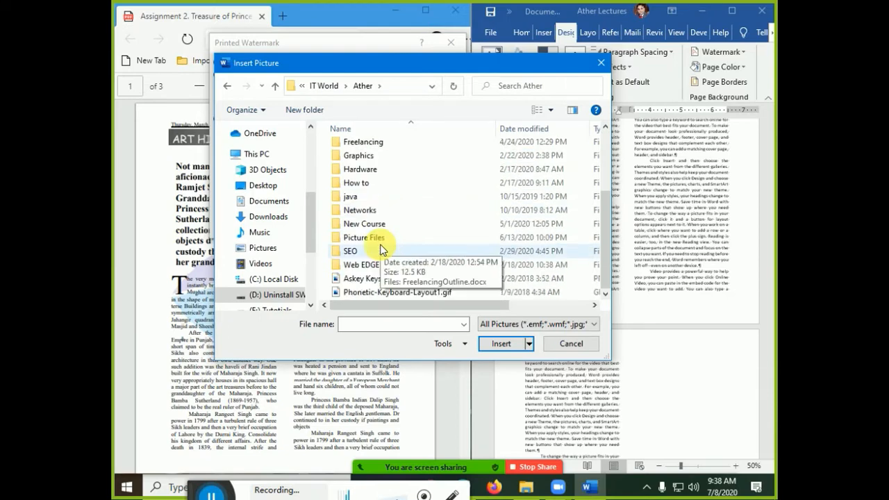
click(384, 238)
double_click(384, 238)
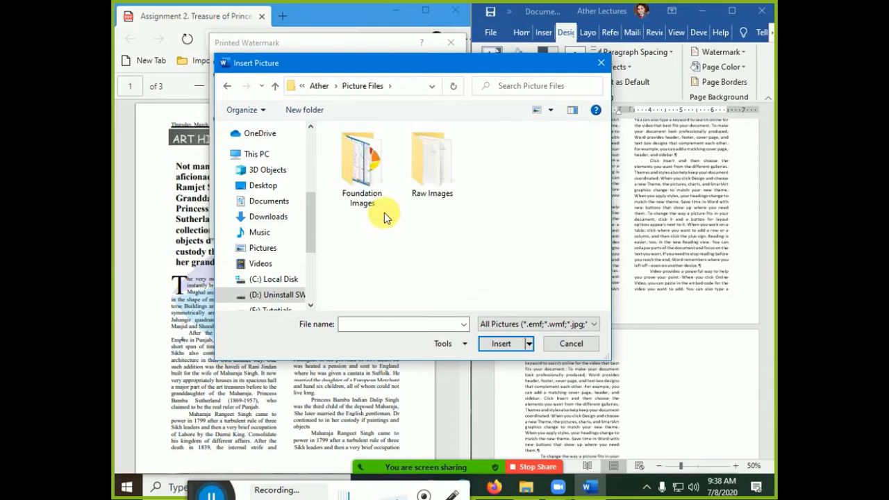
double_click(365, 182)
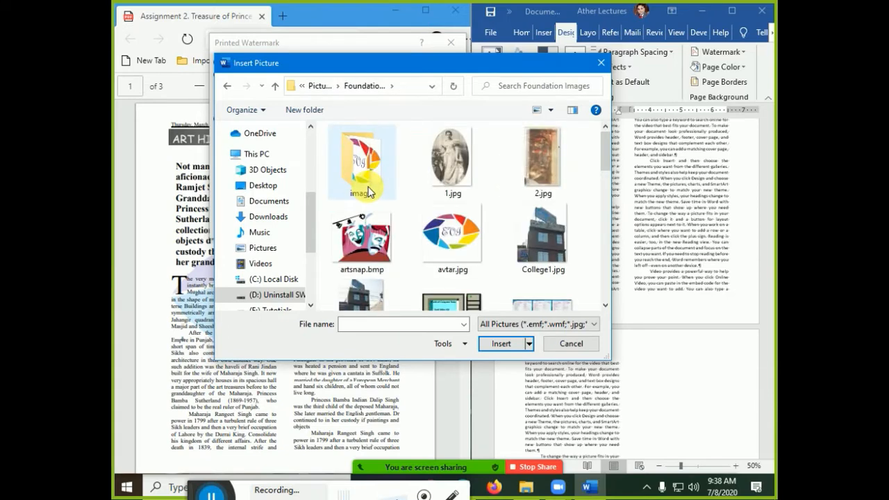
click(465, 252)
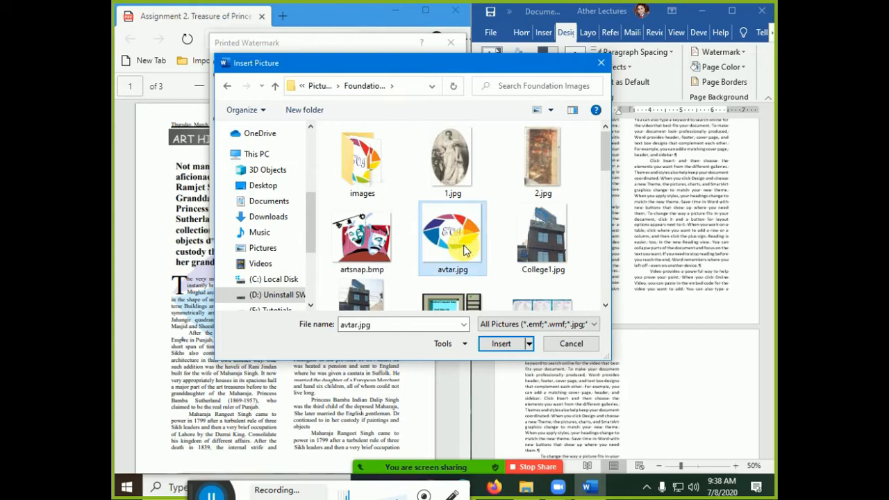
click(512, 346)
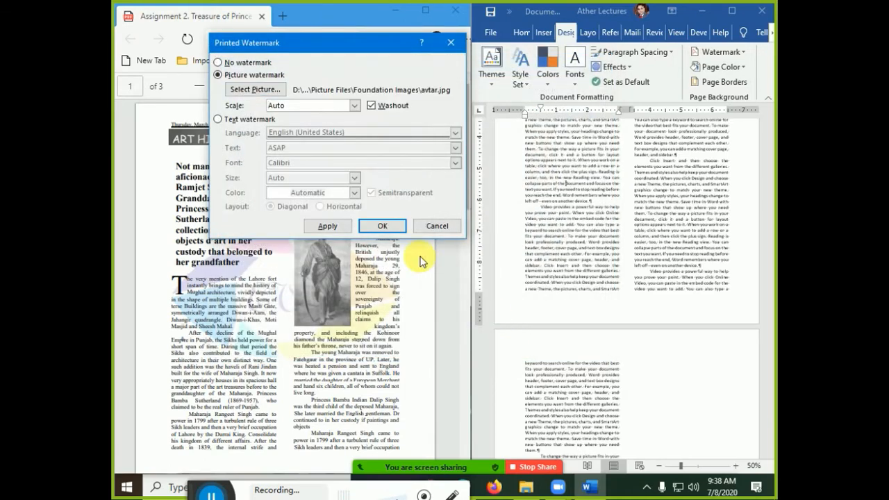
- Apply the picture watermark with Auto scale and Washout, and check it across the document's pages
click(330, 226)
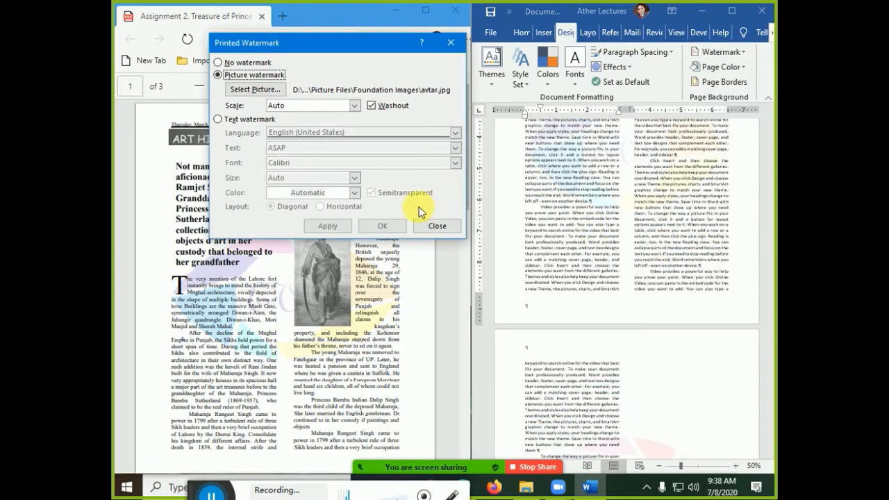
click(439, 226)
scroll(610, 264, up, 7)
scroll(608, 262, down, 7)
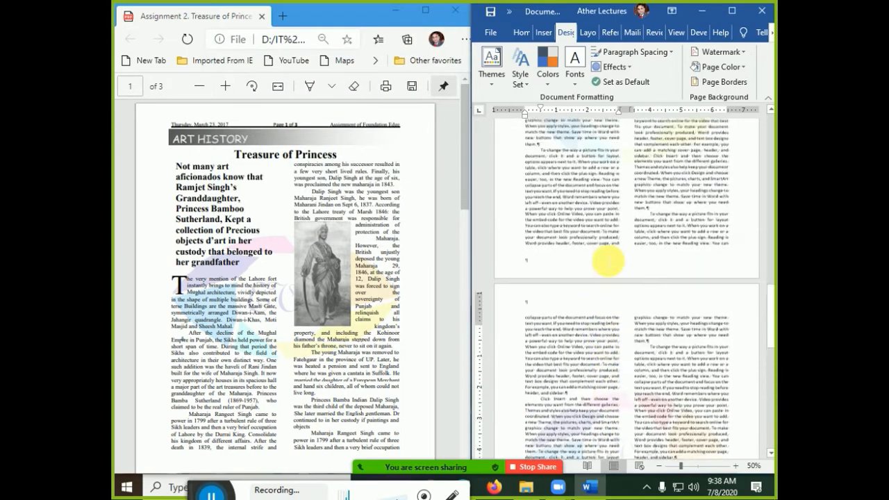
scroll(608, 259, up, 8)
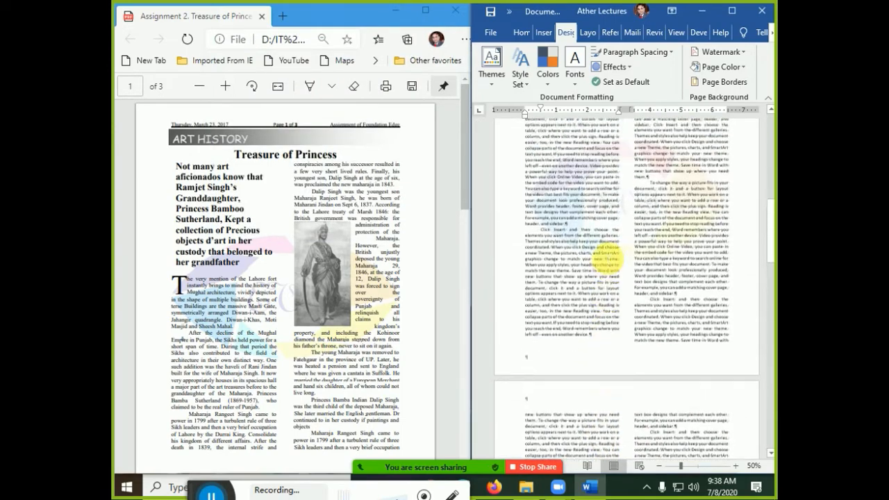
scroll(605, 258, up, 3)
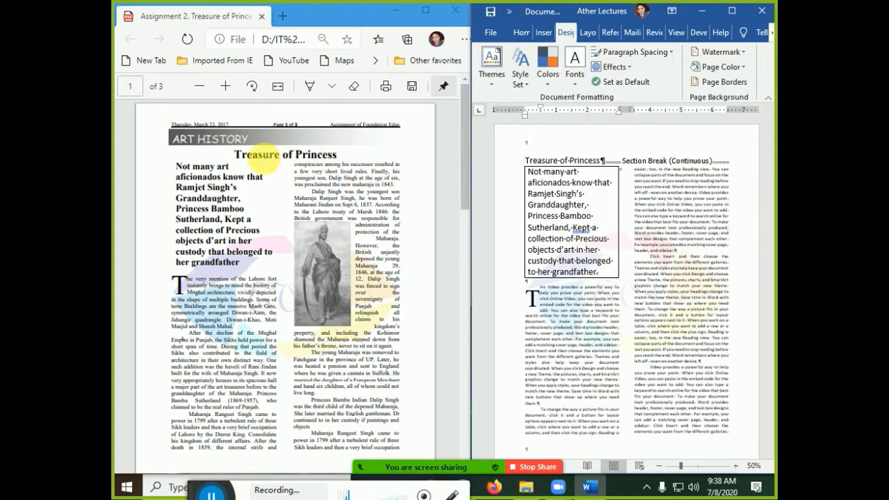
- Center the "Treasure of Princess" title above the two columns
drag(235, 153, 338, 154)
drag(530, 161, 596, 160)
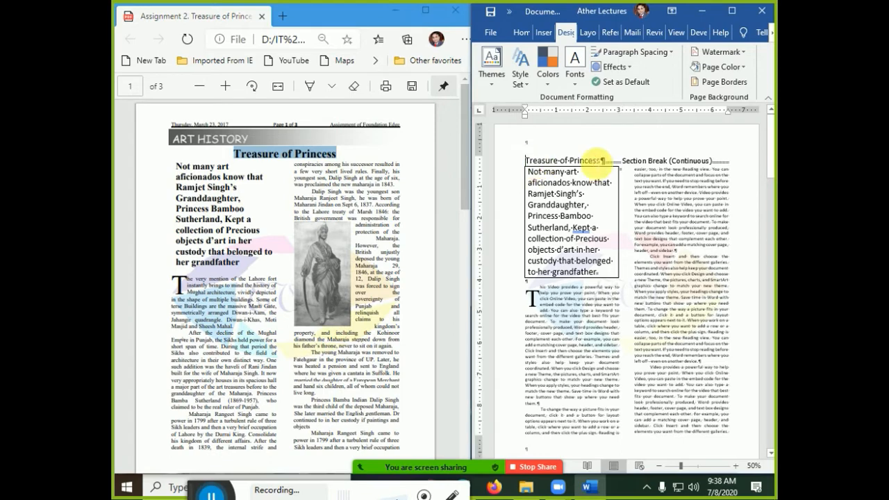
key(shift+End)
key(shift+Left)
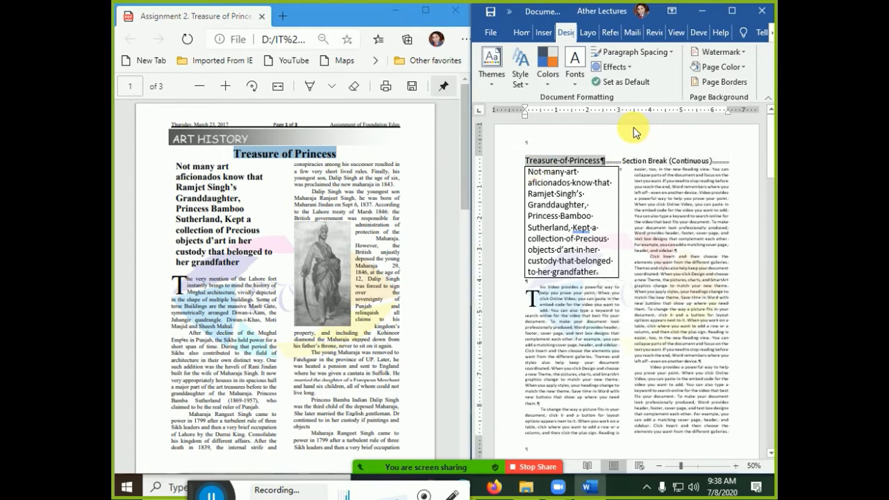
key(ctrl+e)
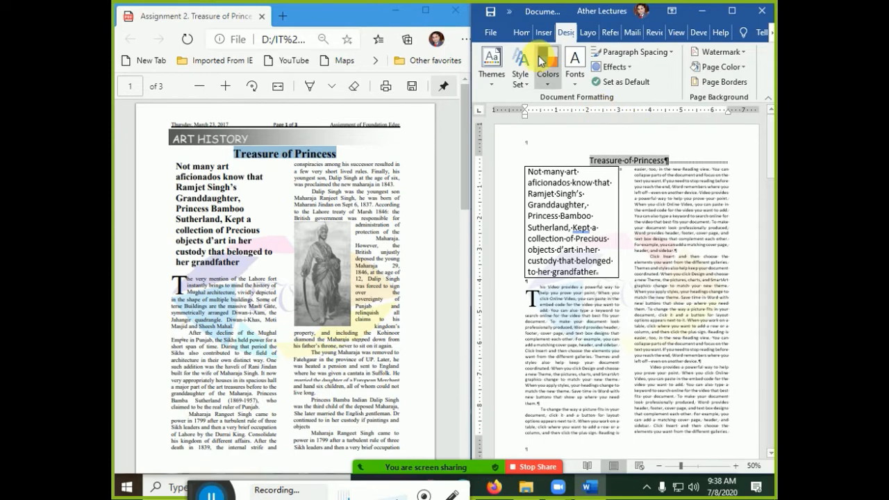
- Set the "Treasure of Princess" title's font size to 24 and make it bold
click(521, 32)
click(539, 62)
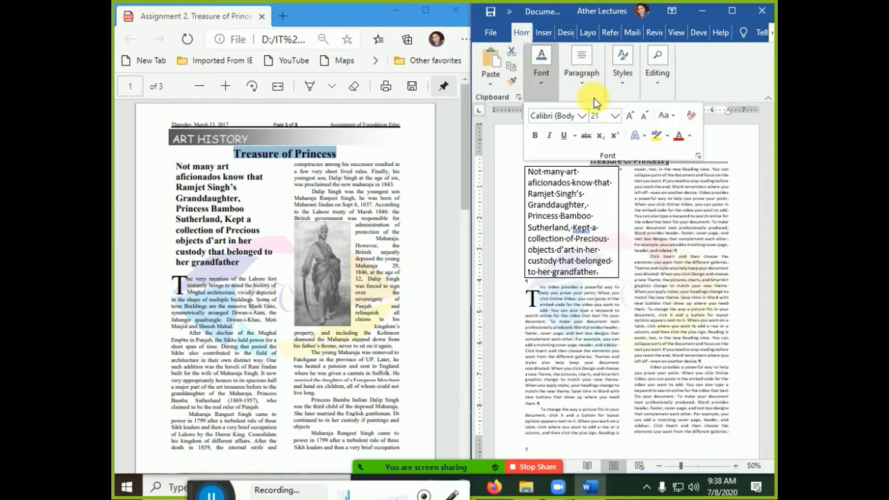
text(2)
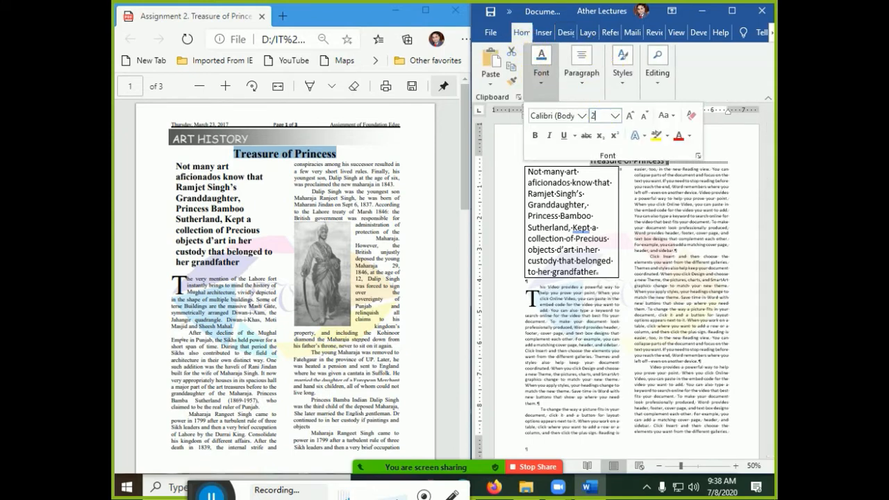
text(4)
key(Return)
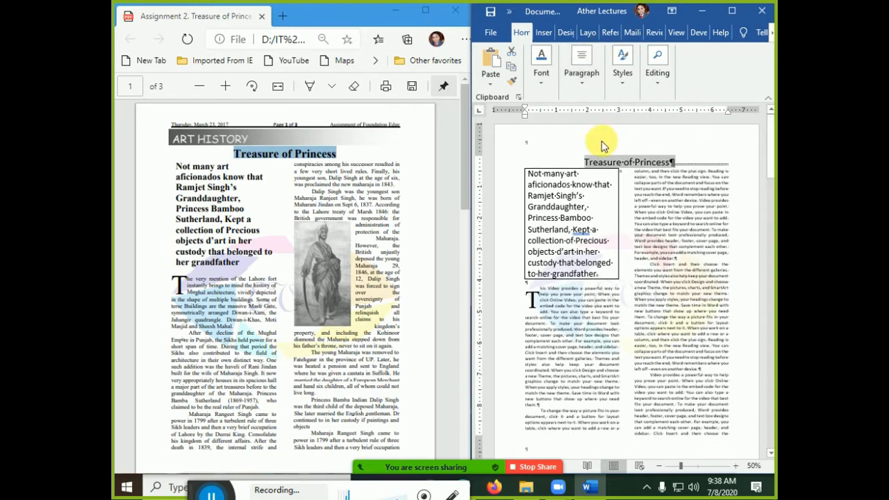
- Remove all borders from the introduction table holding the "Not many art aficionados" text
click(553, 184)
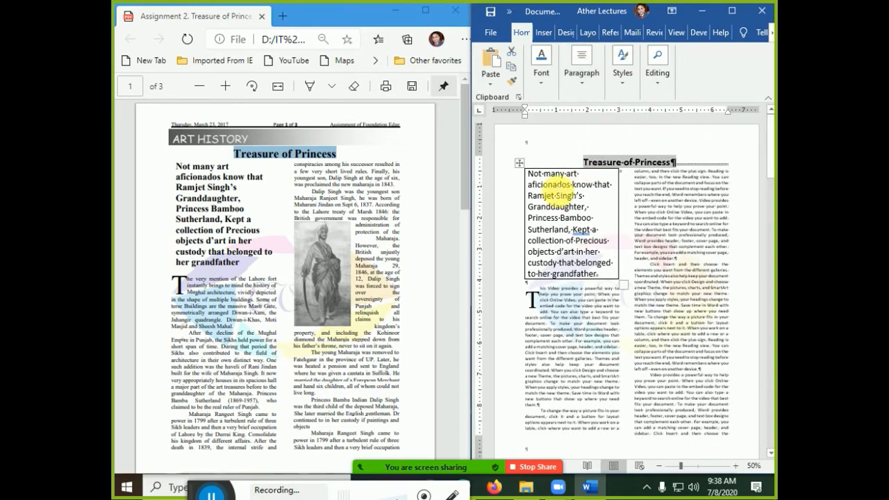
click(519, 163)
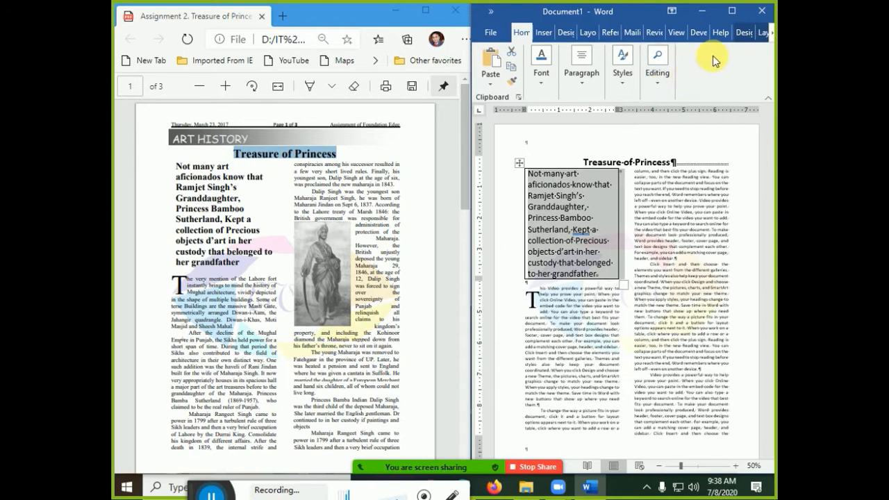
click(744, 33)
click(694, 83)
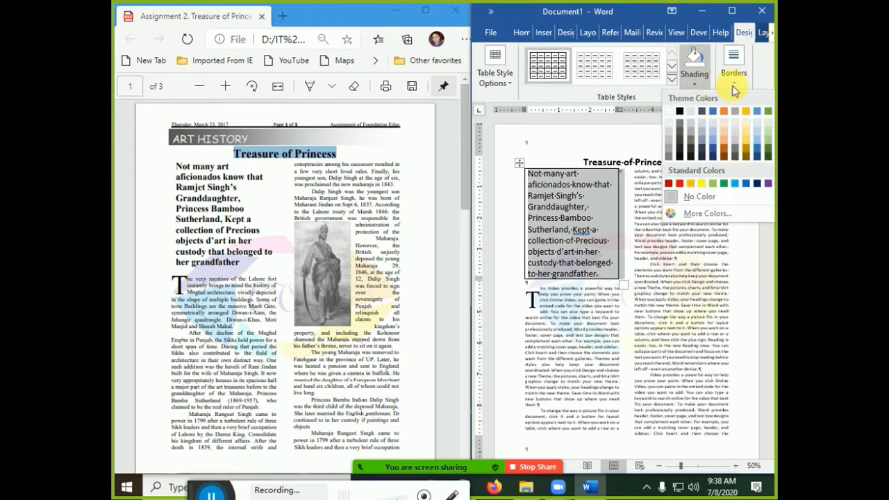
click(733, 73)
click(734, 76)
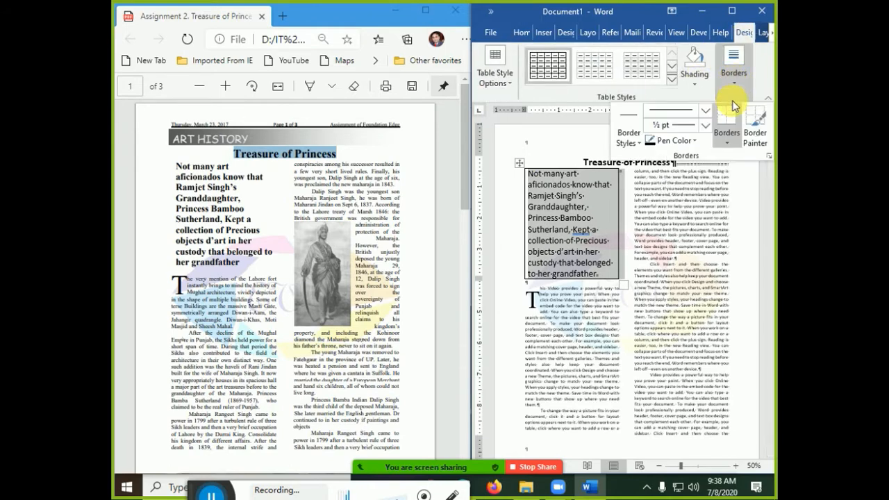
click(737, 146)
click(696, 224)
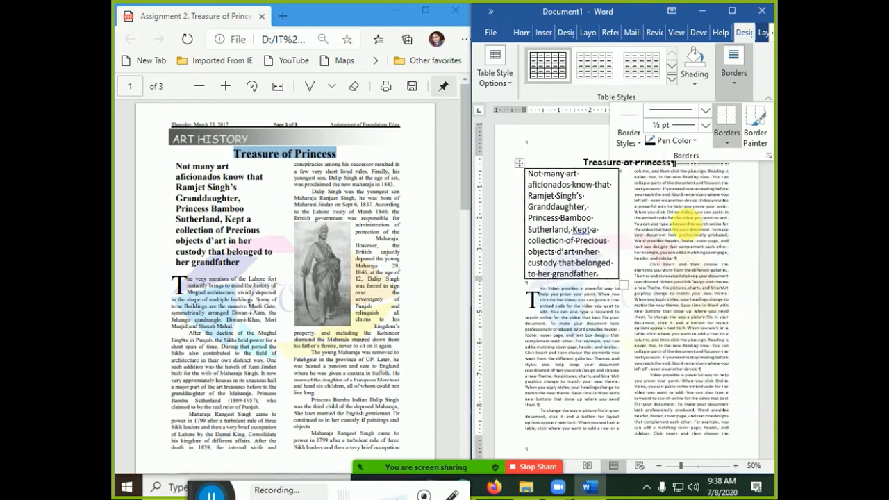
- Hide the table gridlines around the borderless introduction text
click(762, 33)
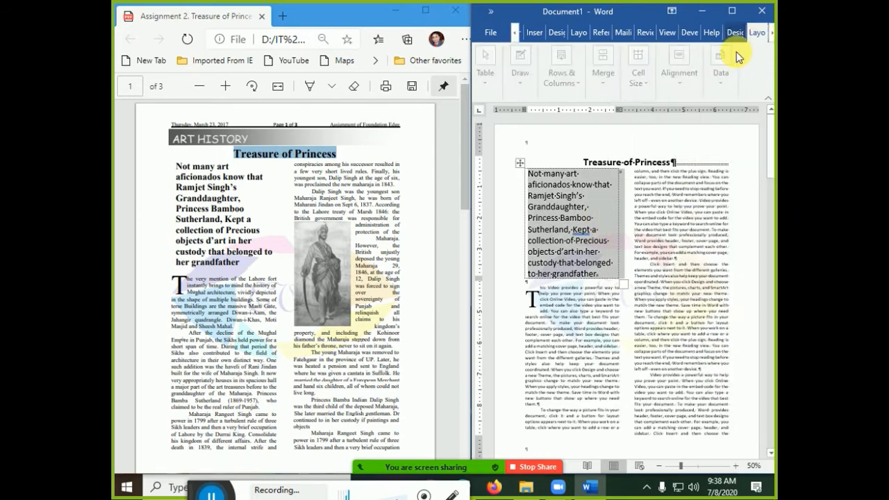
click(487, 82)
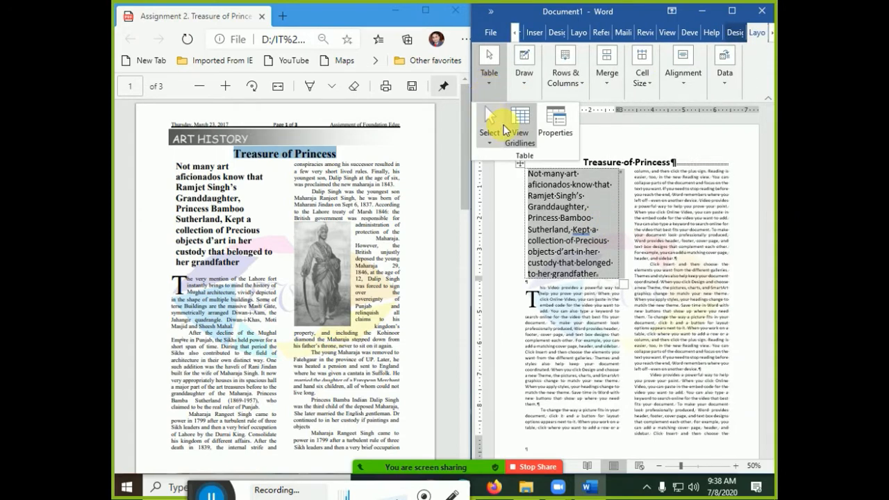
click(671, 289)
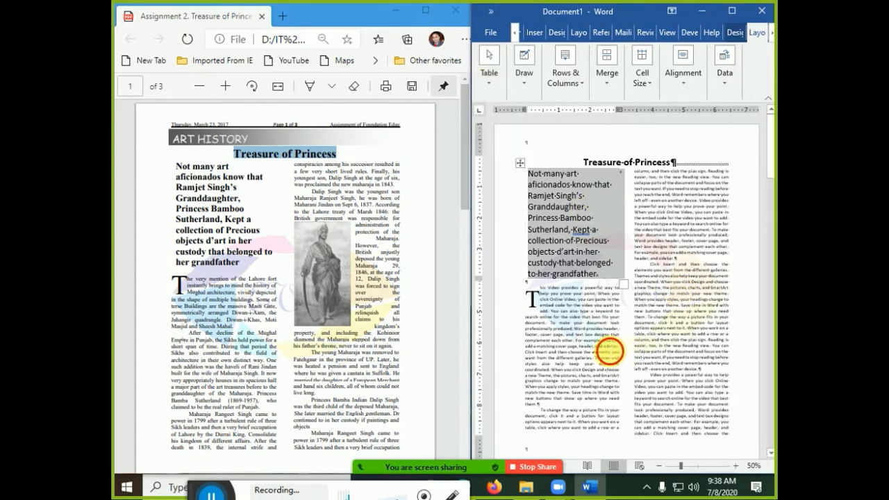
click(605, 347)
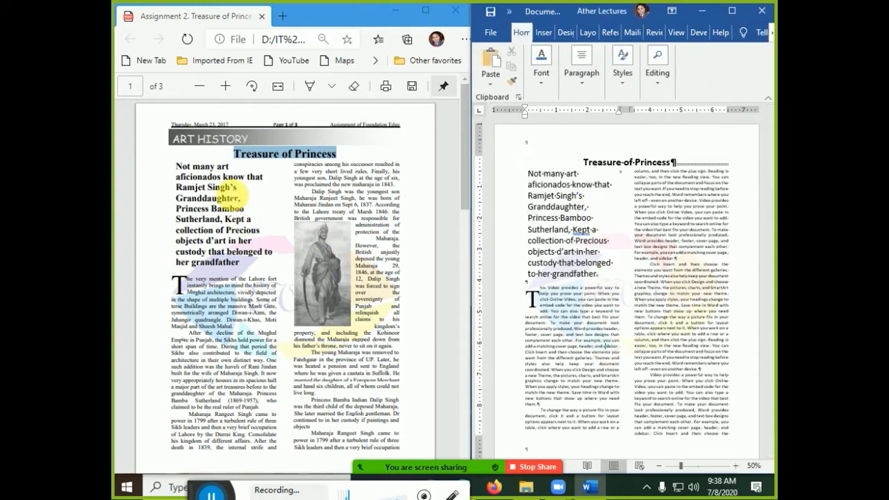
- Make the introduction text in the table bold
drag(596, 273, 535, 183)
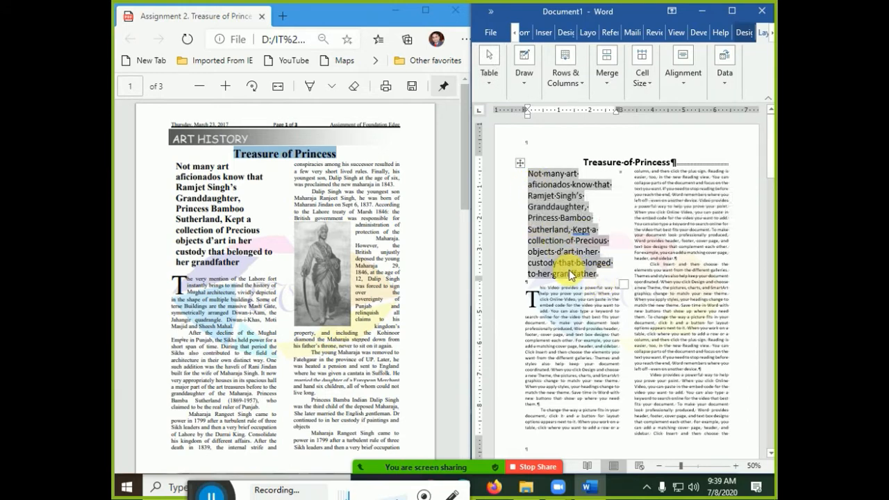
key(ctrl+b)
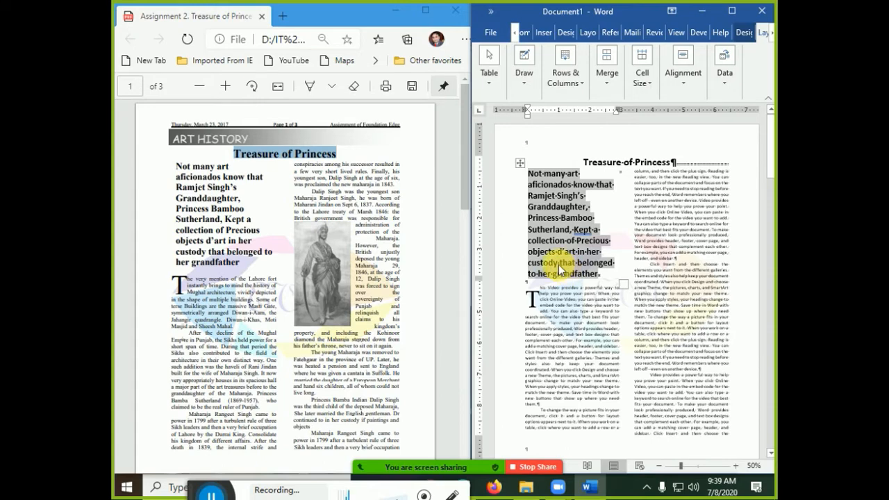
click(570, 349)
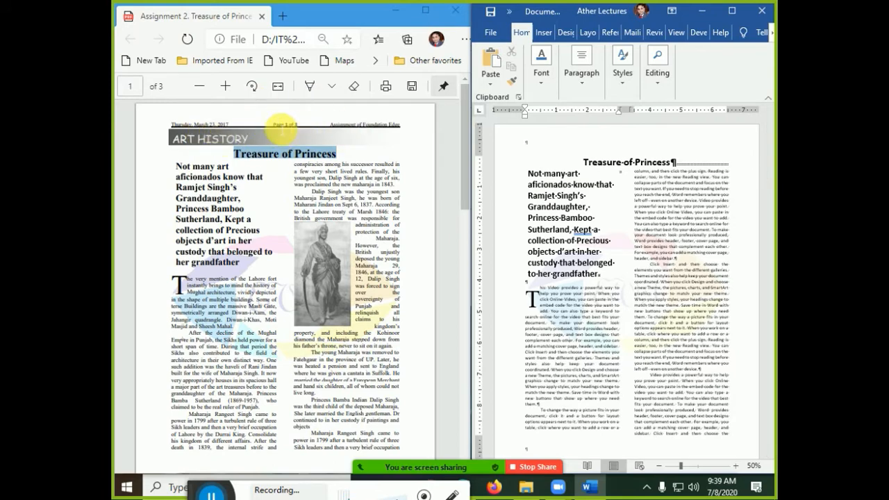
- Examine the date, page number and assignment text in the reference PDF's header across all its pages
drag(274, 126, 293, 126)
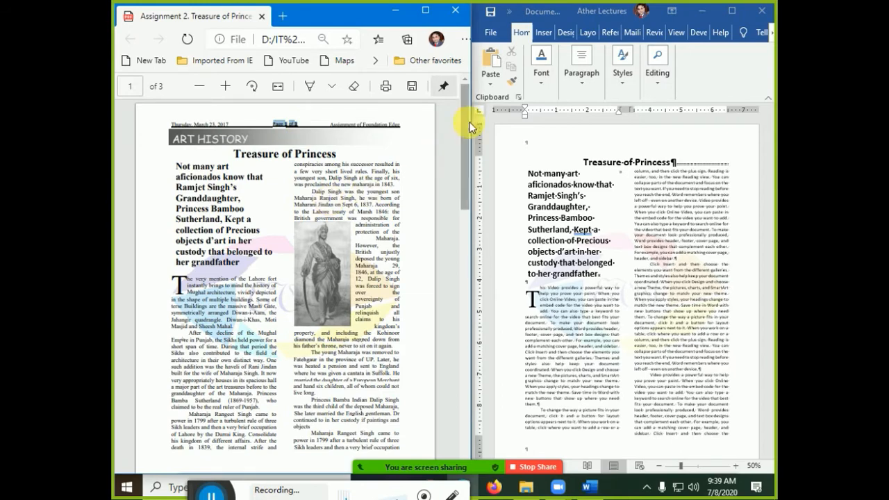
mouse_move(467, 128)
mouse_down()
mouse_move(455, 359)
mouse_move(455, 126)
mouse_up()
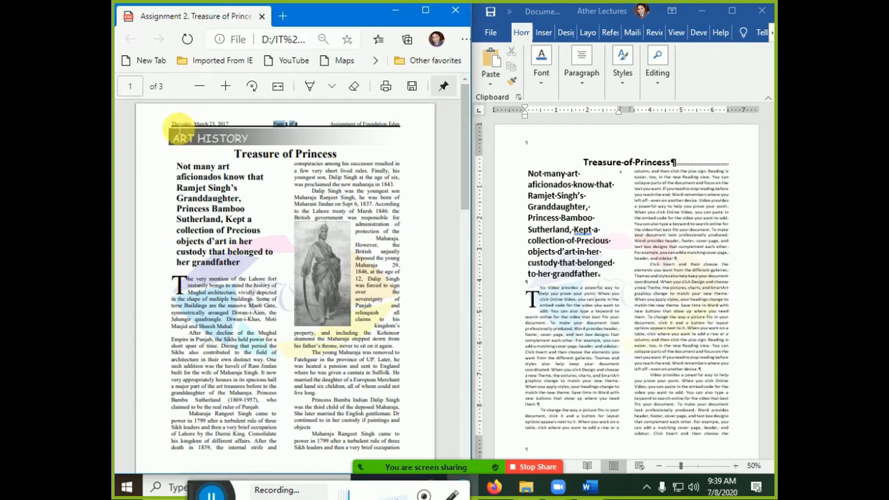
drag(179, 128, 366, 236)
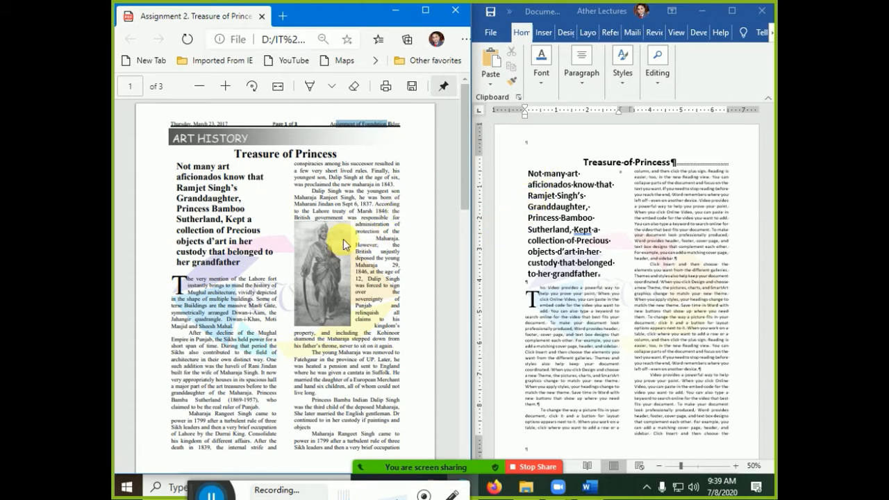
scroll(343, 239, down, 10)
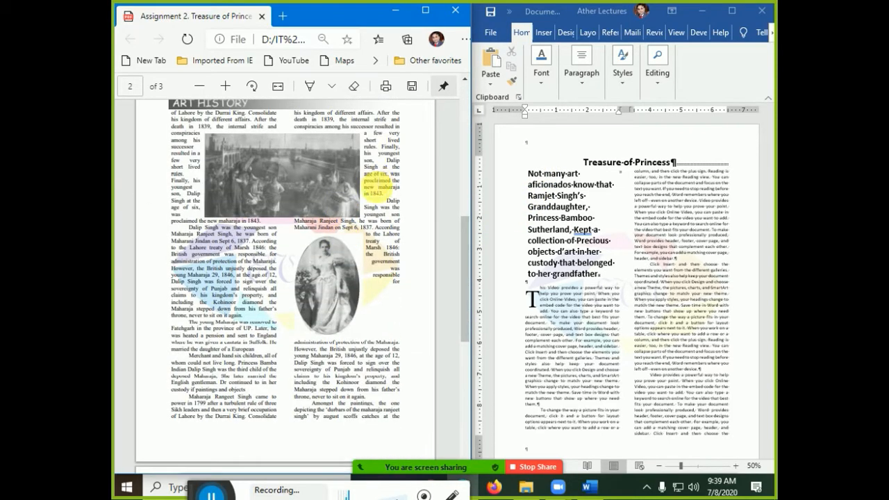
scroll(344, 239, down, 4)
scroll(324, 313, up, 2)
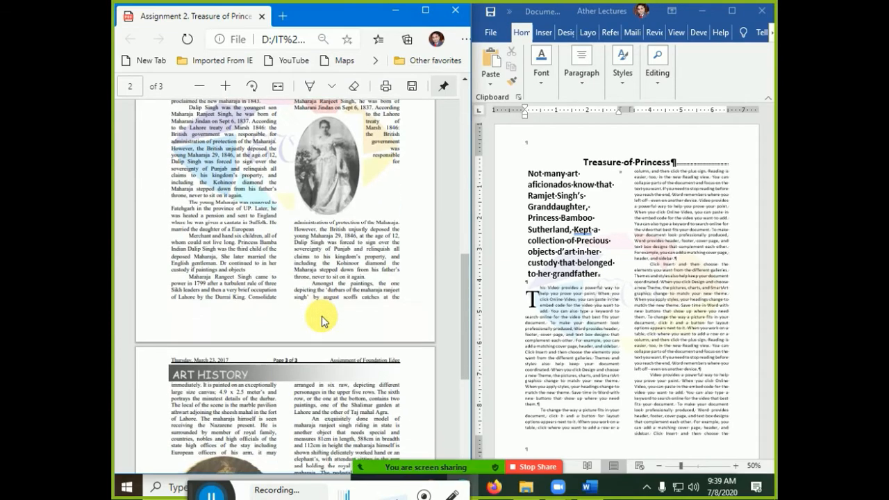
scroll(321, 320, down, 3)
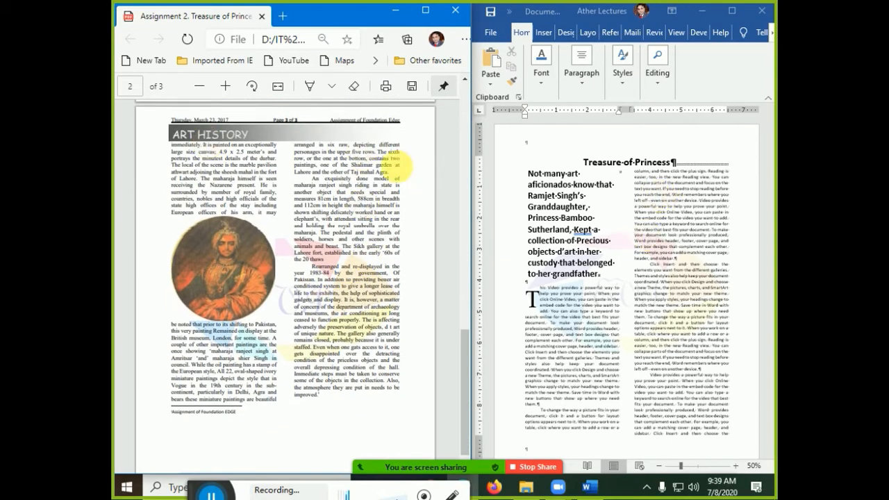
- Maximize the Word document's window and open its page header for editing without applying a built-in header design
click(562, 145)
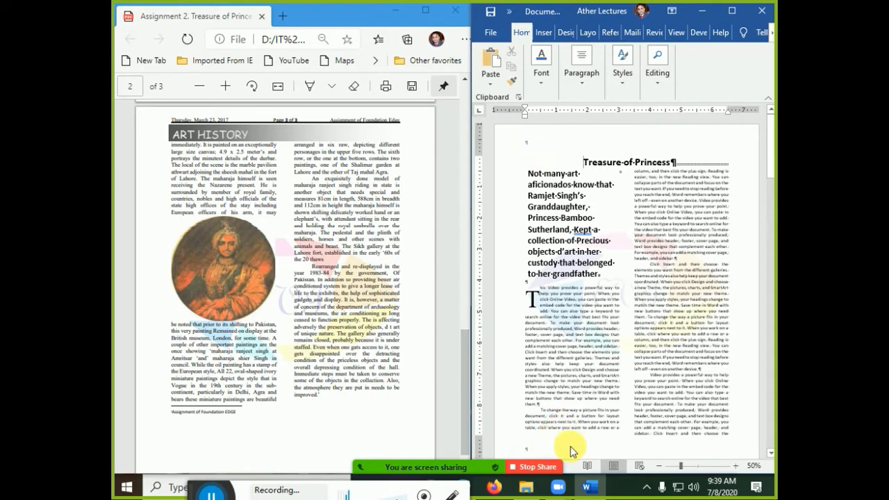
click(544, 32)
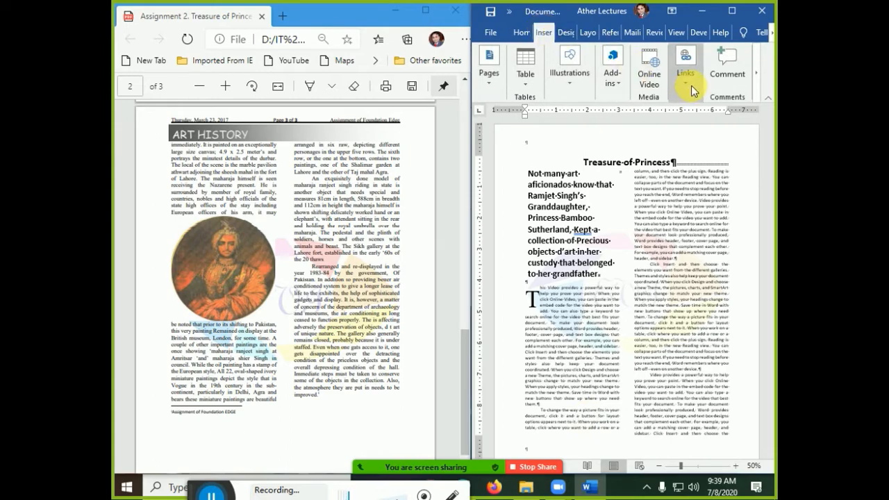
click(732, 11)
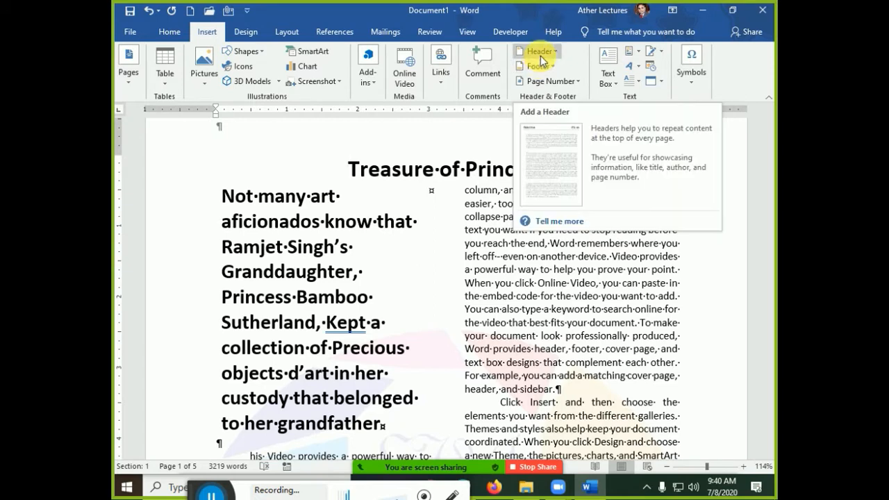
click(541, 55)
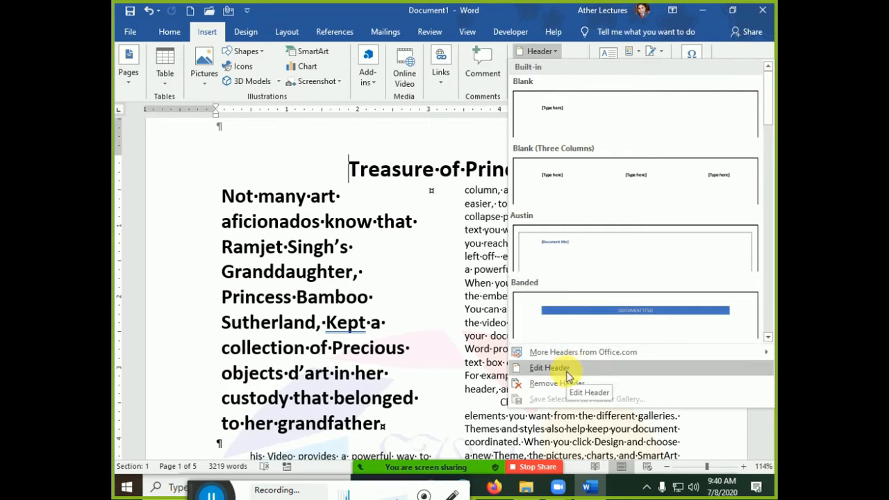
drag(766, 123, 763, 258)
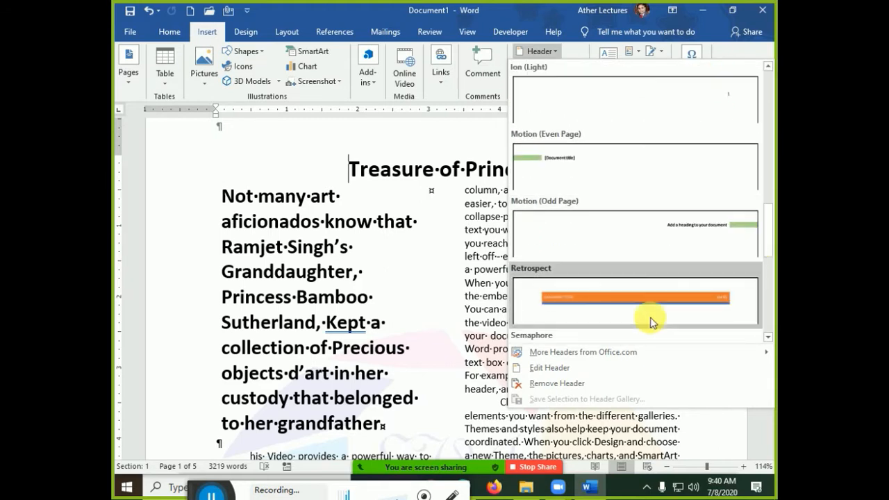
click(597, 378)
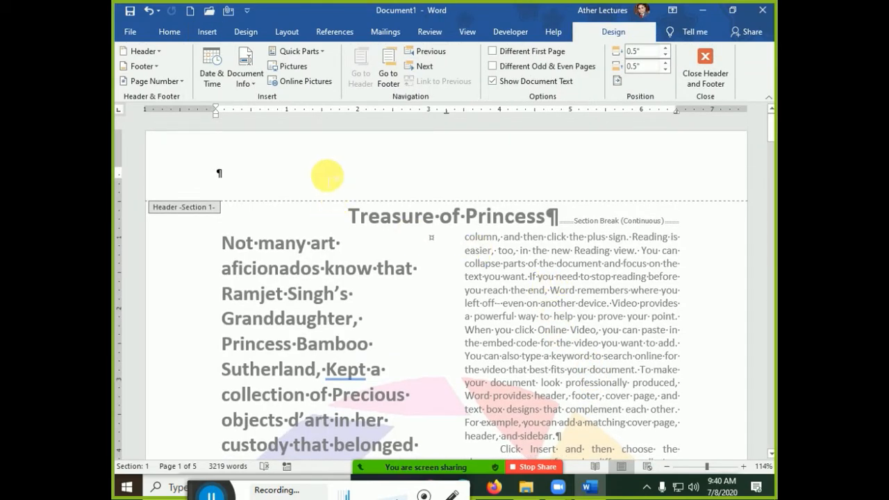
- Check the header in the reference PDF, return to the Word document and view the built-in header and footer designs
key(alt+Tab)
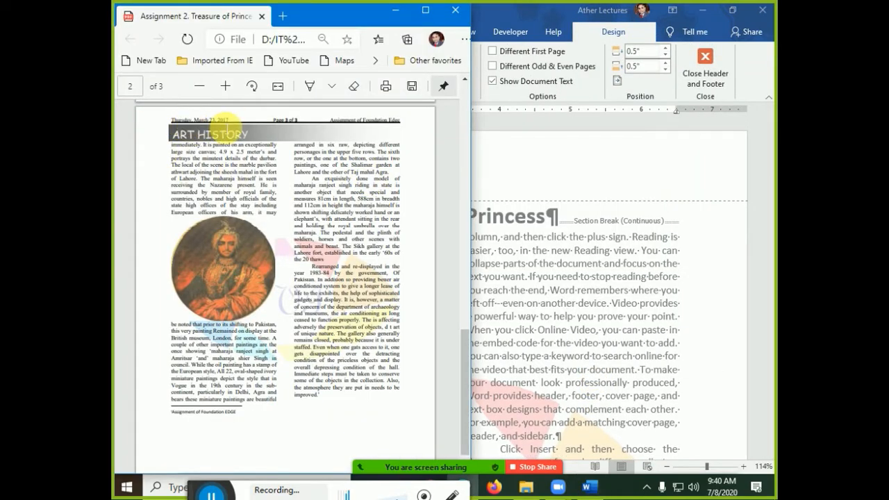
key(alt+Tab)
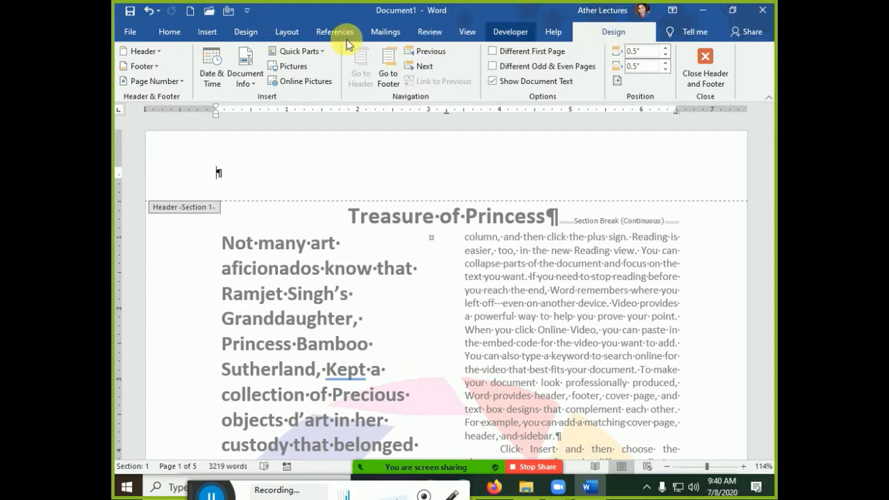
click(146, 52)
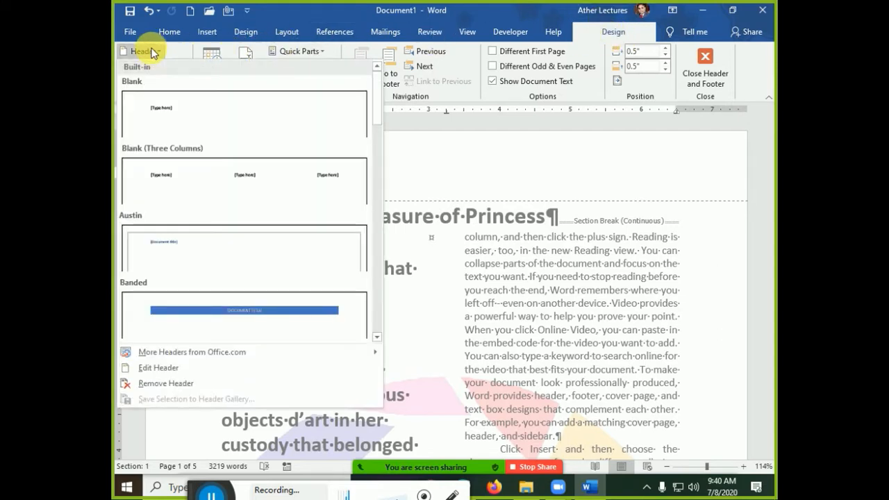
click(153, 53)
click(152, 66)
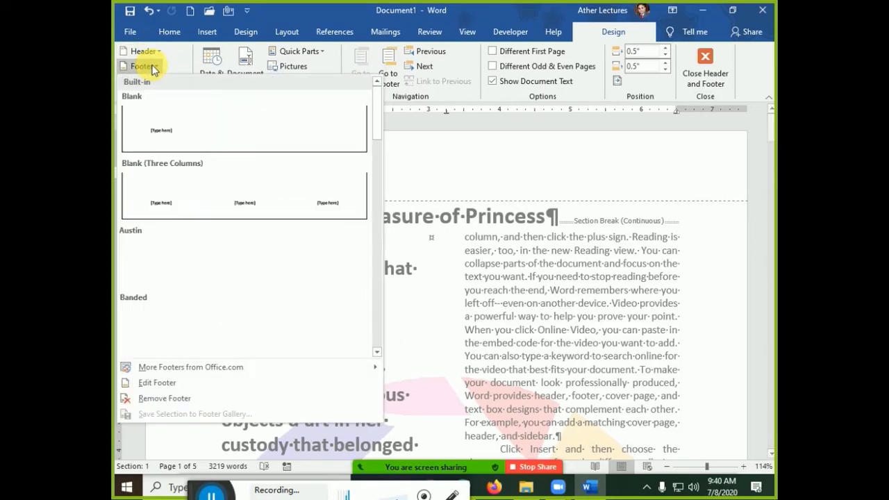
click(153, 68)
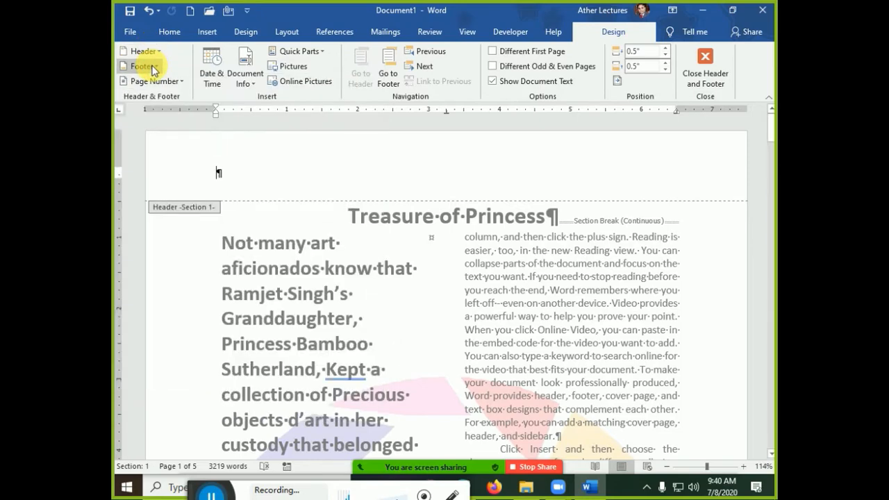
- Insert the current date into the header in the "Wednesday, July 8, 2020" format, with automatic updating turned off
click(216, 82)
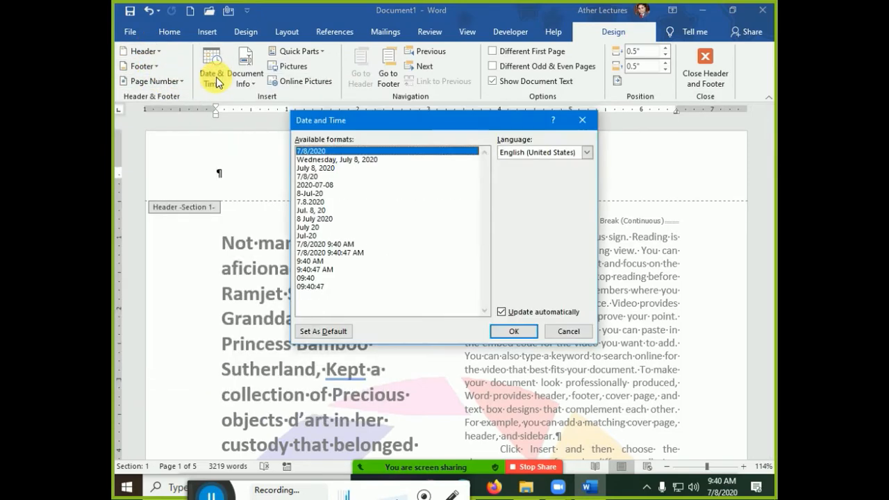
click(305, 160)
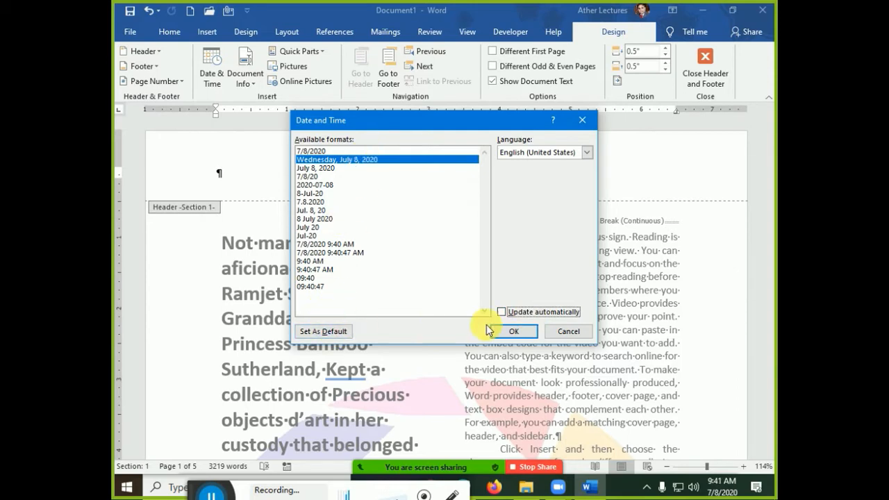
click(533, 330)
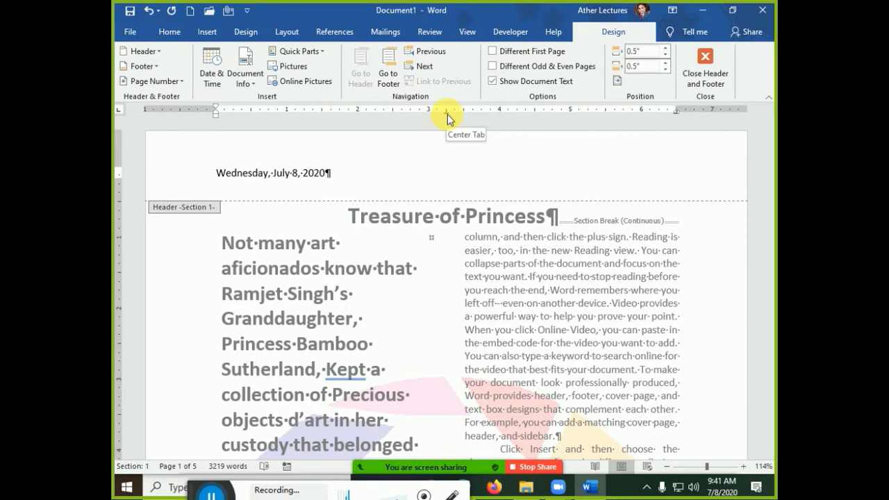
- Add the text "Assignment of Foundation EDGE" at the header's right tab stop, leaving the centre tab position empty
double_click(449, 173)
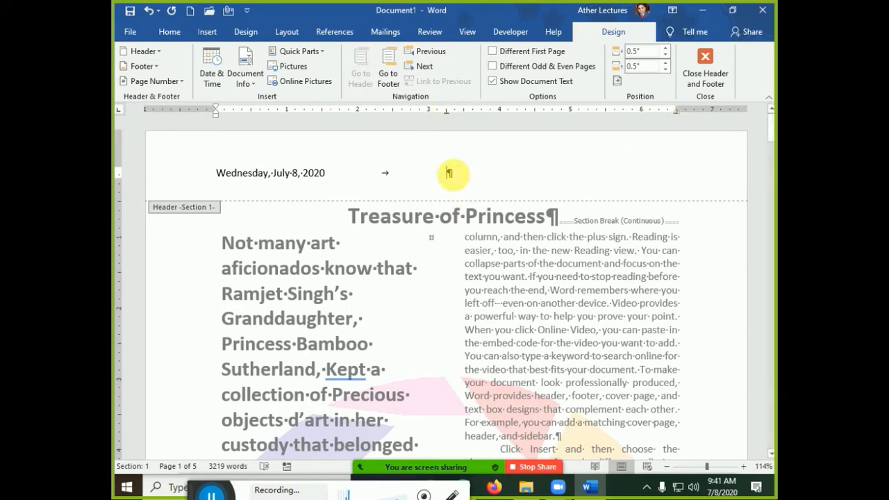
double_click(679, 173)
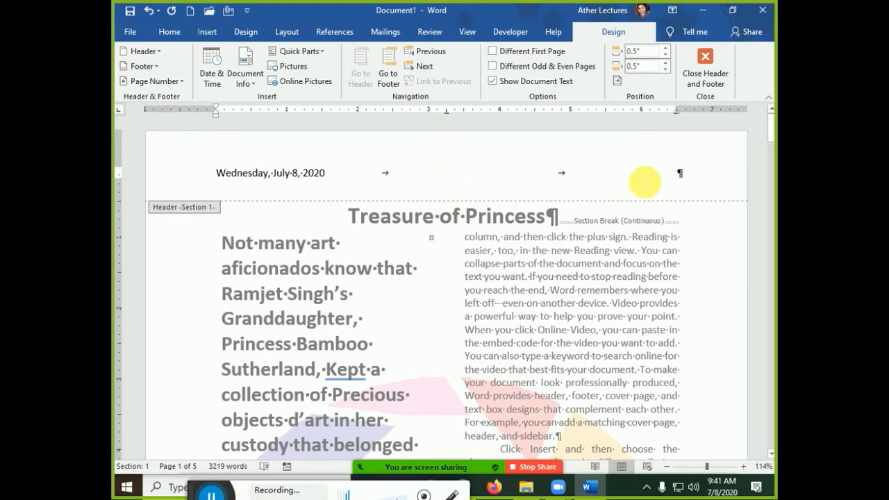
text(Assign)
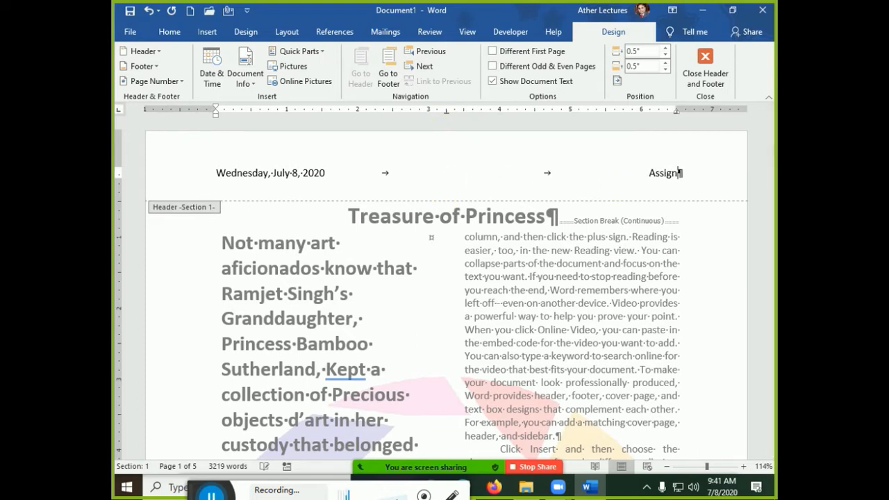
text(ment of)
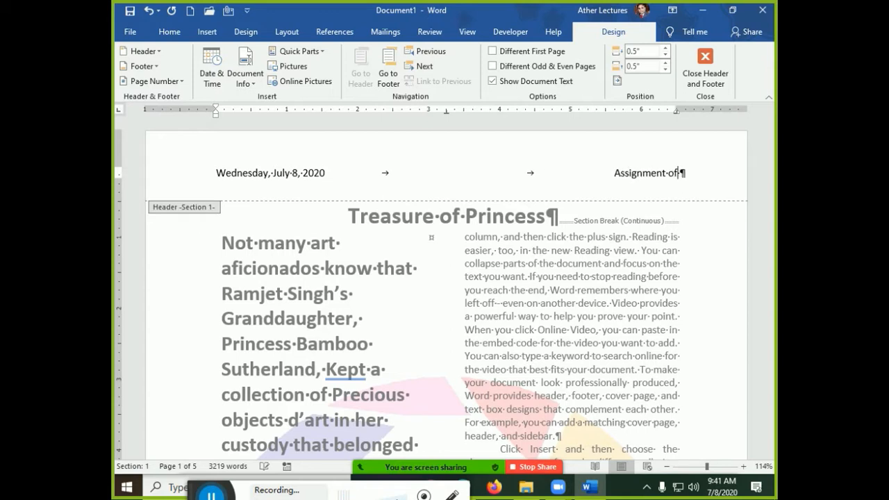
text( Foundation)
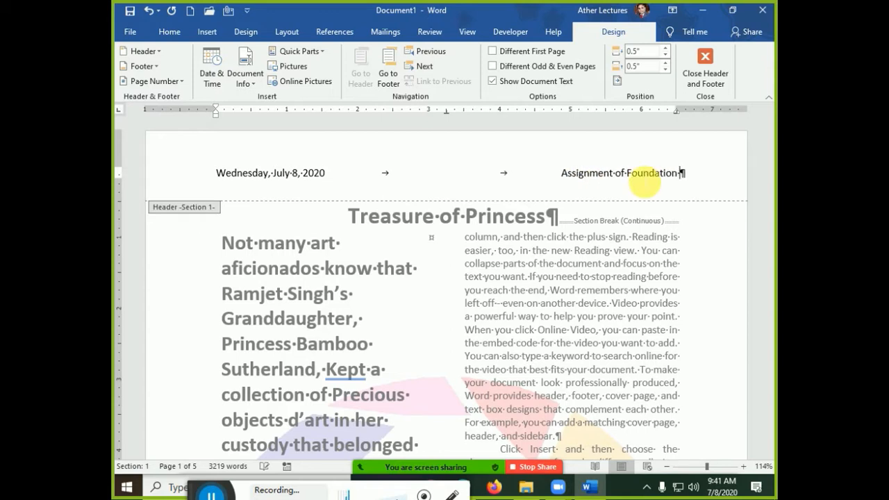
text( EDGE)
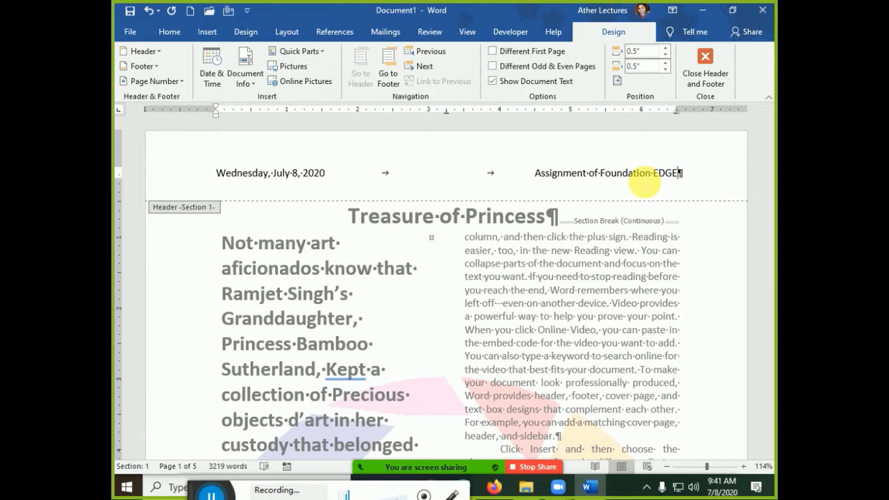
- Underline the entire header line, including the date, the tab gaps and the assignment text
key(ctrl+a)
key(Left)
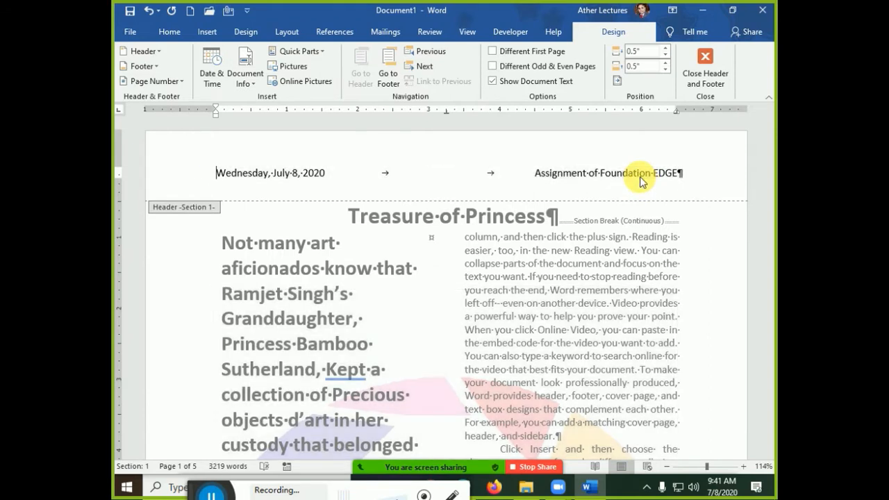
key(ctrl+a)
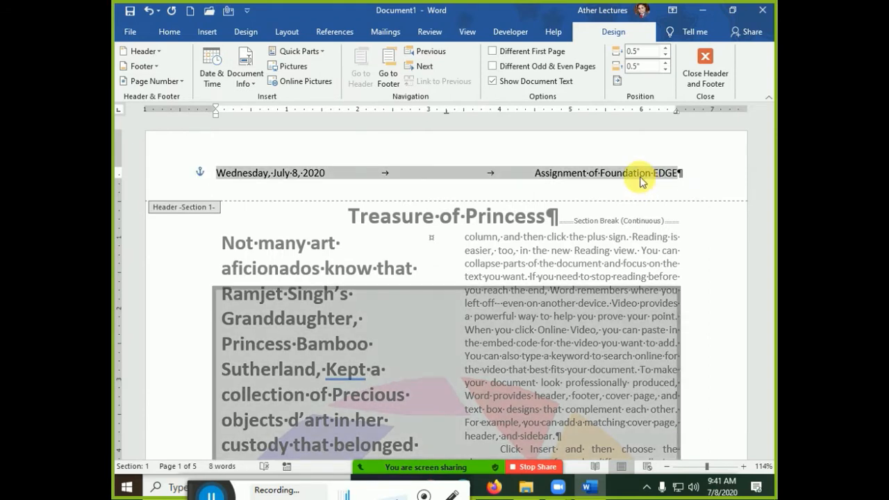
key(ctrl+u)
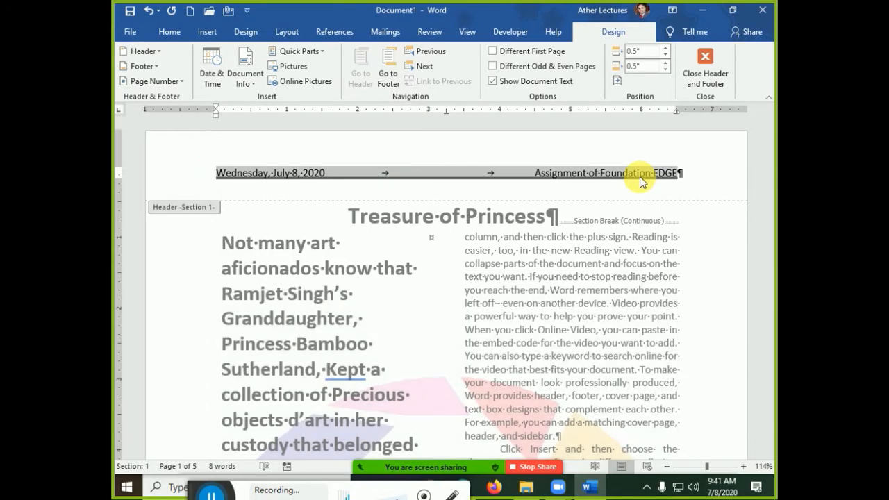
- Check the page number format in the header of the reference PDF's third page and return to the Word document
key(alt+Tab)
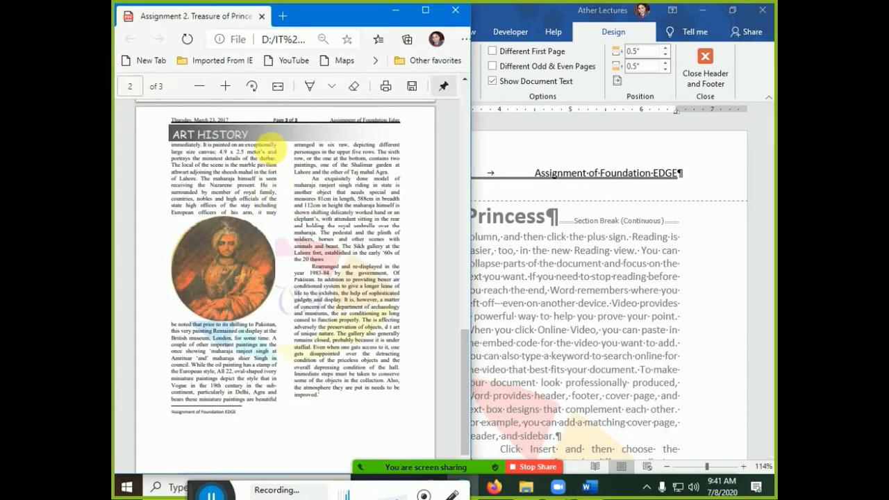
ctrl+scroll(258, 132, up, 5)
scroll(259, 134, up, 3)
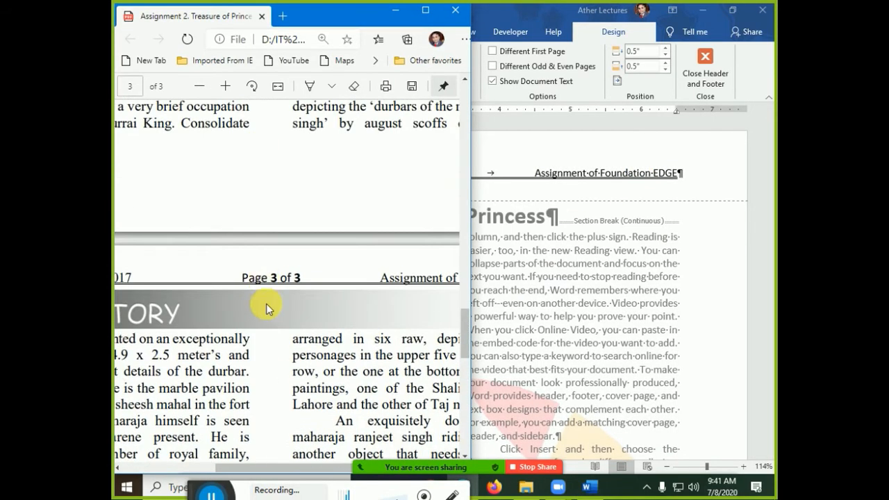
drag(236, 278, 305, 278)
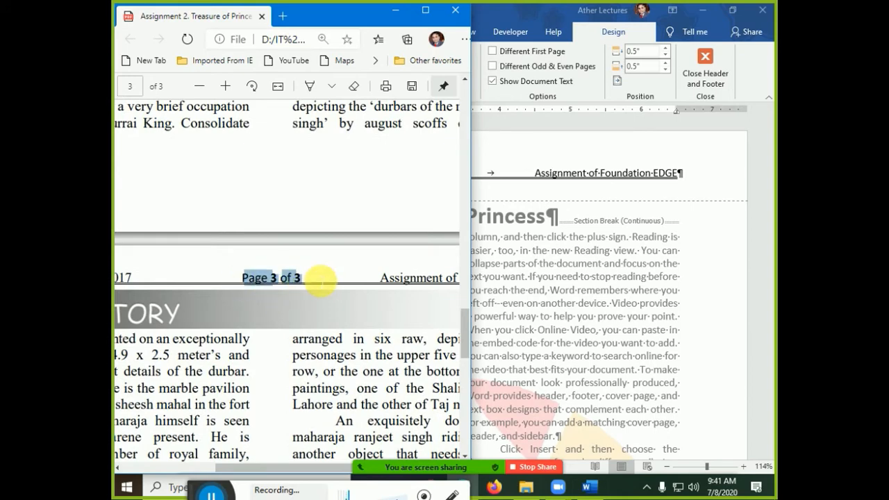
click(538, 301)
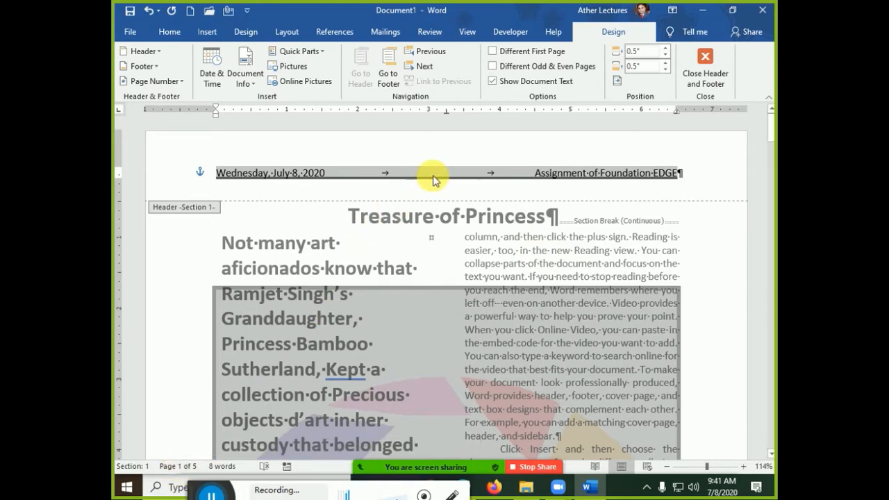
- Create a new blank document, insert the built-in Integral header and leave header editing
key(ctrl+n)
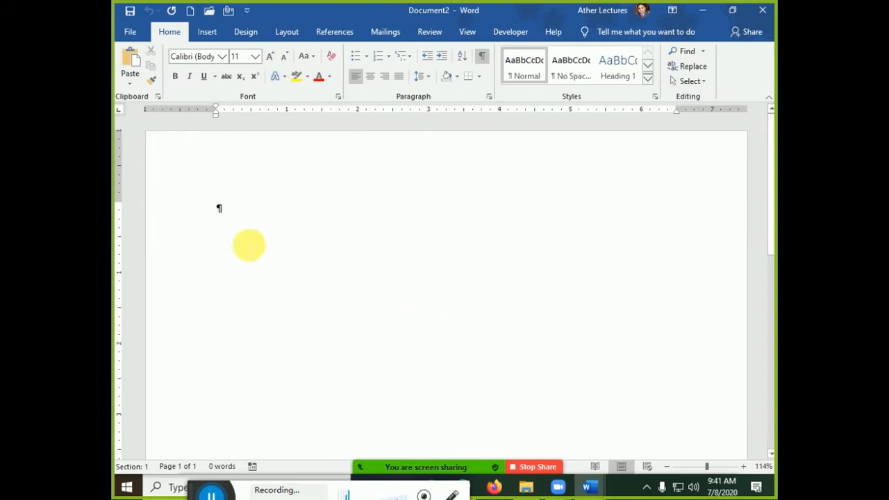
click(206, 33)
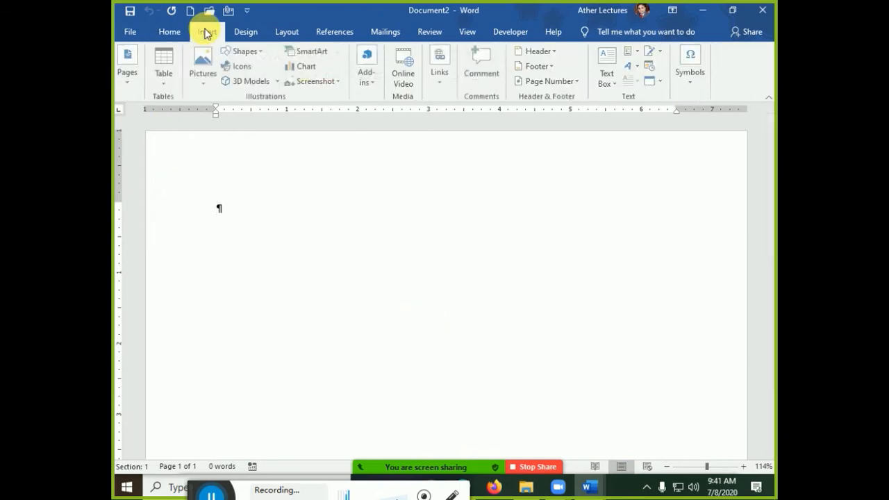
click(535, 52)
scroll(631, 245, down, 3)
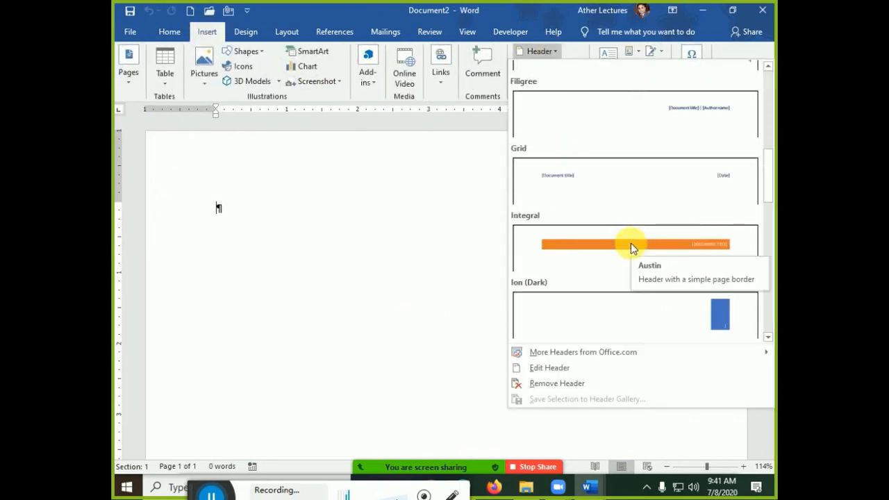
click(611, 250)
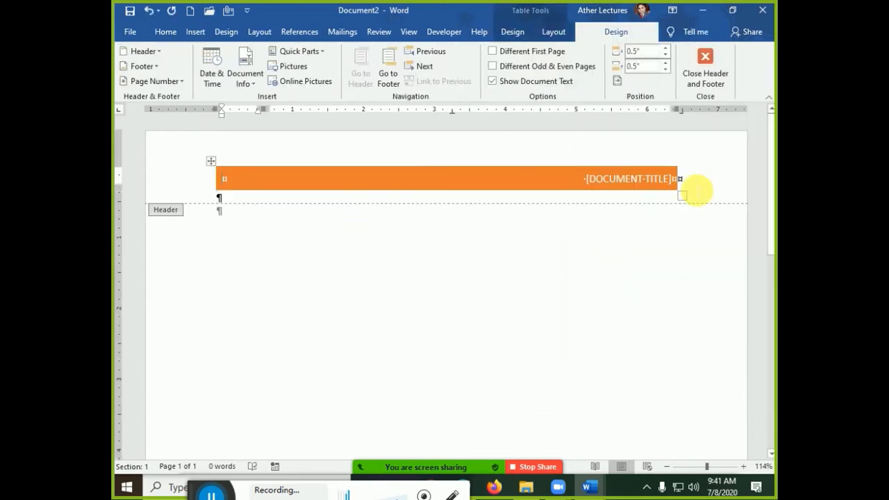
click(707, 72)
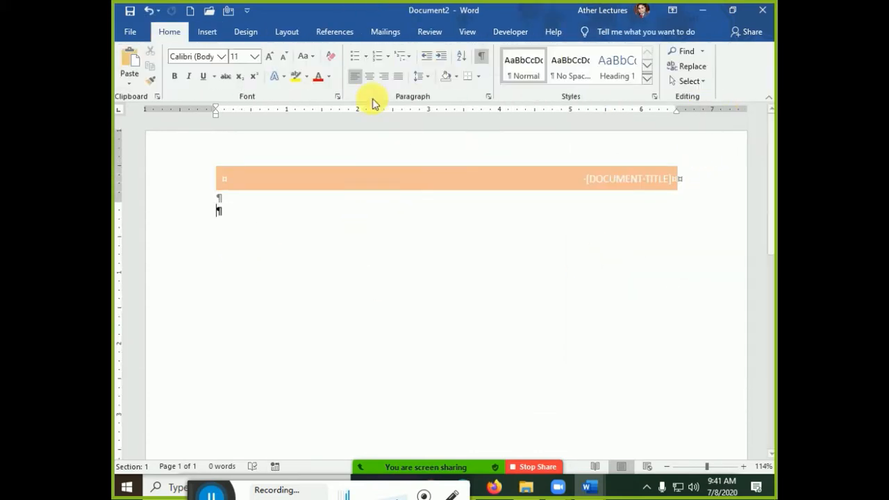
- Replace the header with the built-in Banded design and leave header editing
click(205, 32)
click(540, 51)
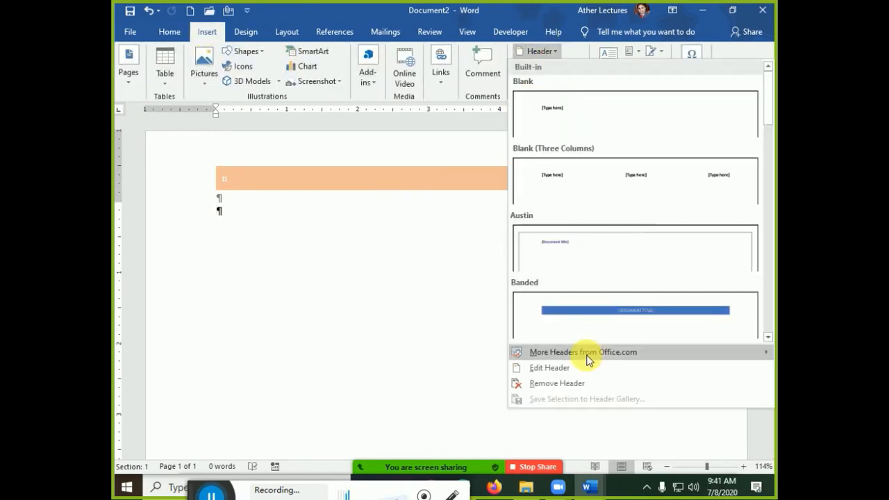
click(595, 317)
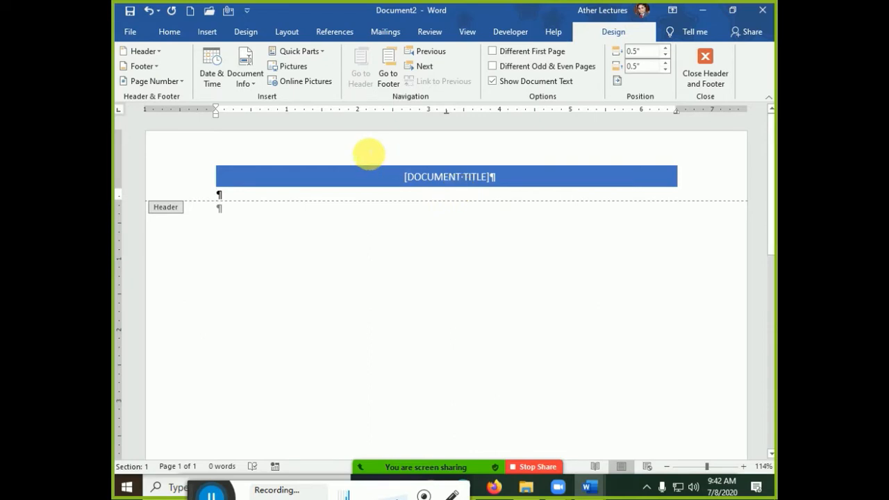
click(697, 63)
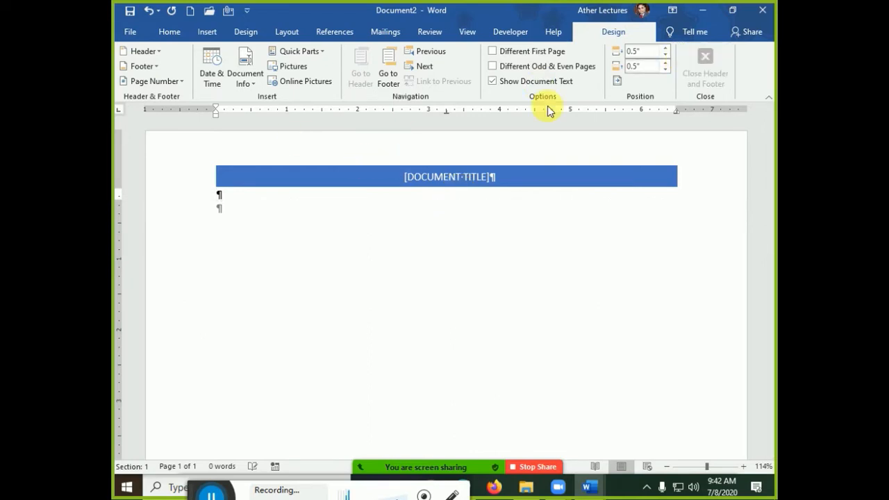
- Examine the range of built-in header designs down to Whisp without applying one
click(203, 36)
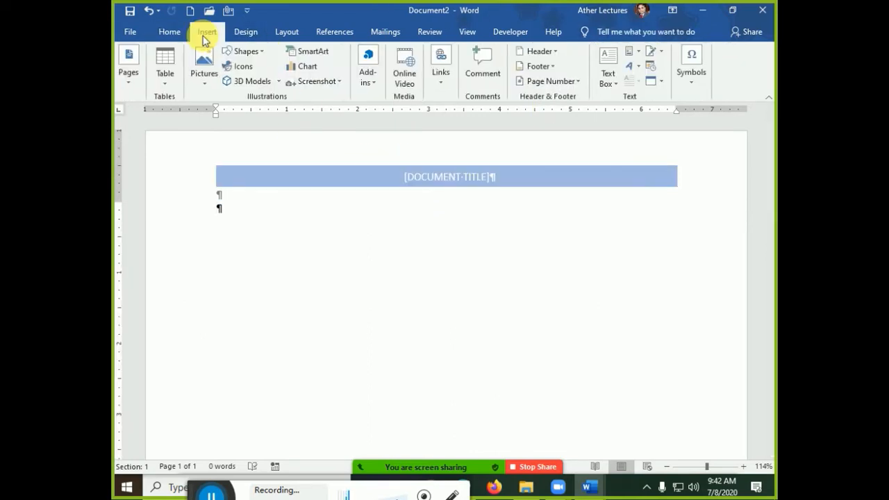
click(545, 52)
scroll(597, 311, down, 5)
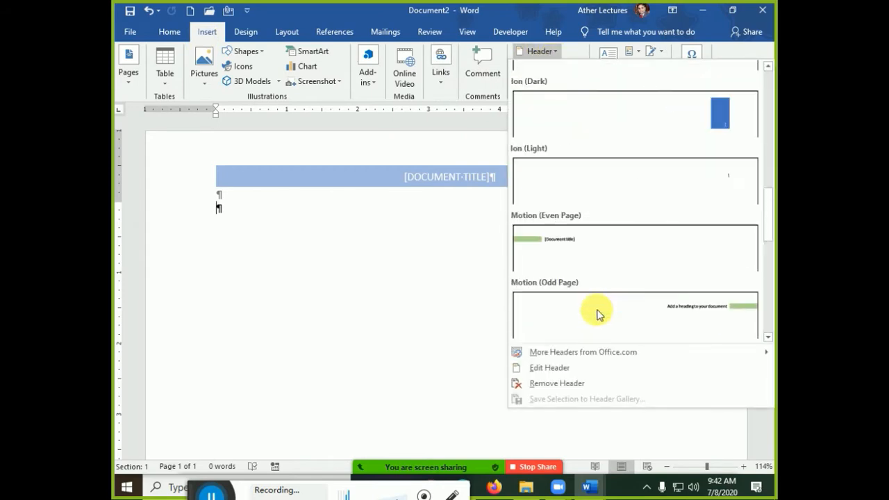
scroll(597, 312, down, 3)
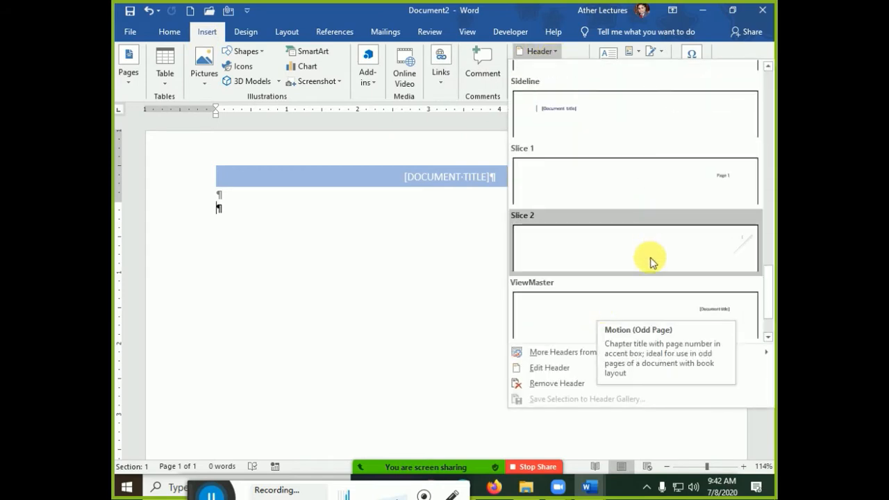
scroll(671, 239, down, 1)
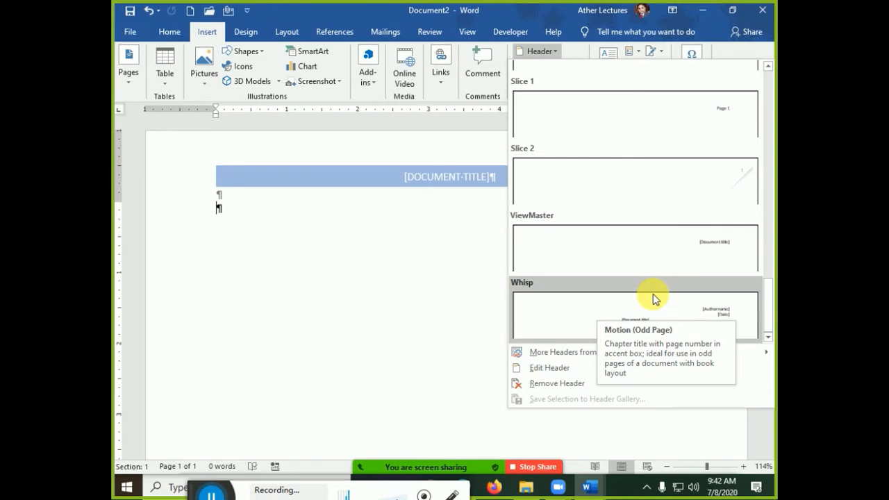
scroll(594, 307, up, 9)
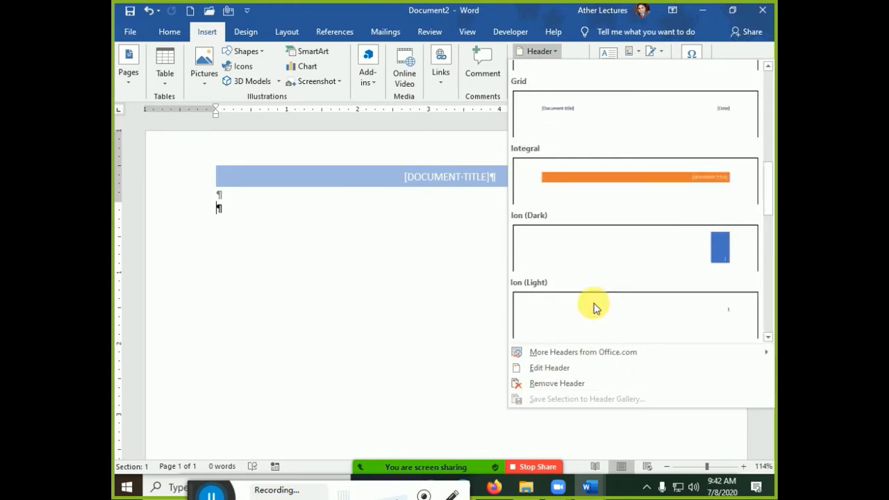
scroll(594, 307, up, 3)
scroll(594, 308, up, 5)
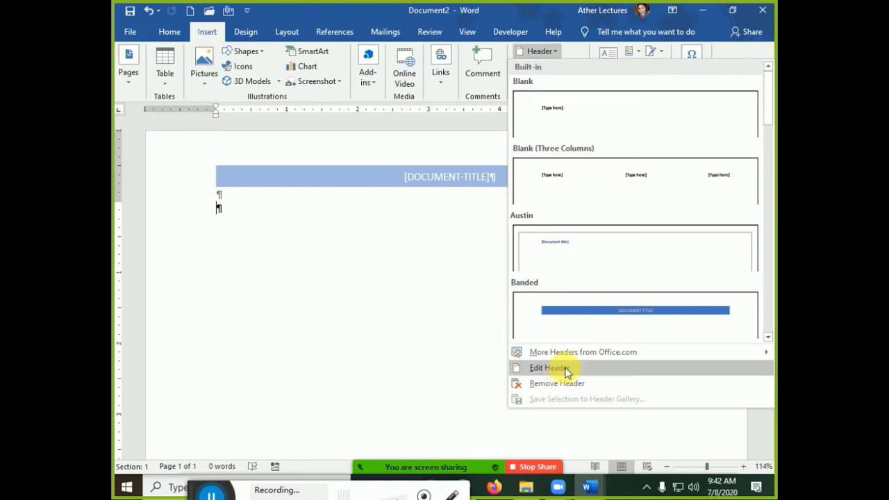
click(301, 174)
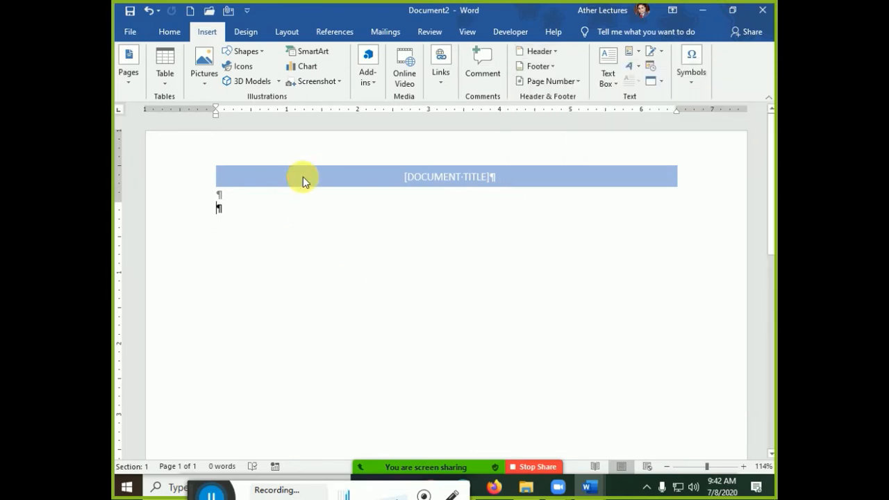
- Open the header for editing and delete the blue document title banner
click(387, 186)
click(422, 175)
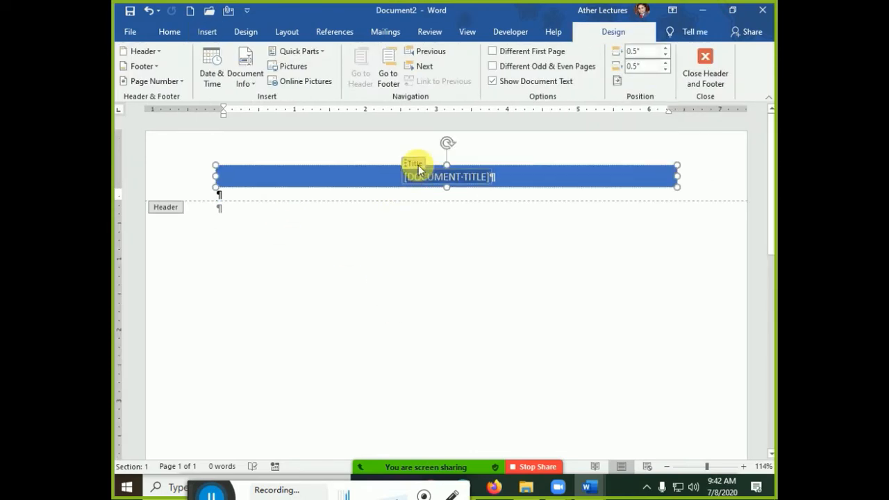
click(390, 171)
key(Delete)
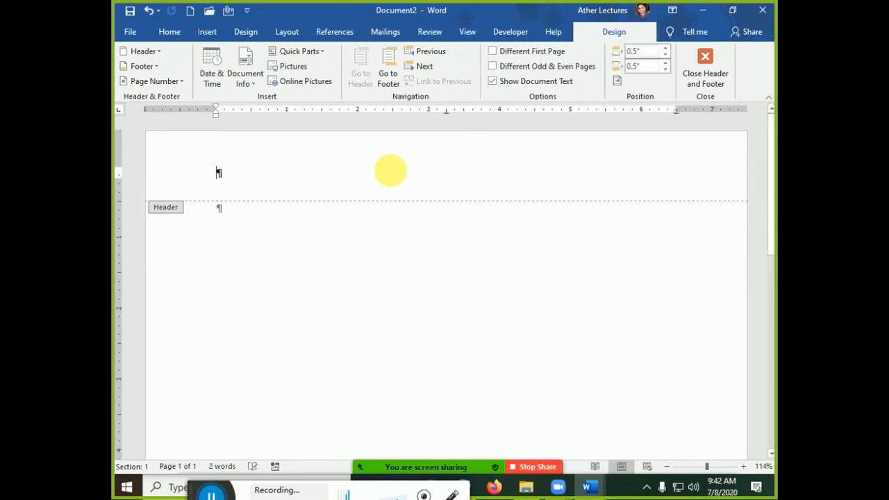
- Try the Accent Bar 1 page number design at the top of the page and undo its insertion
click(171, 86)
mouse_move(173, 97)
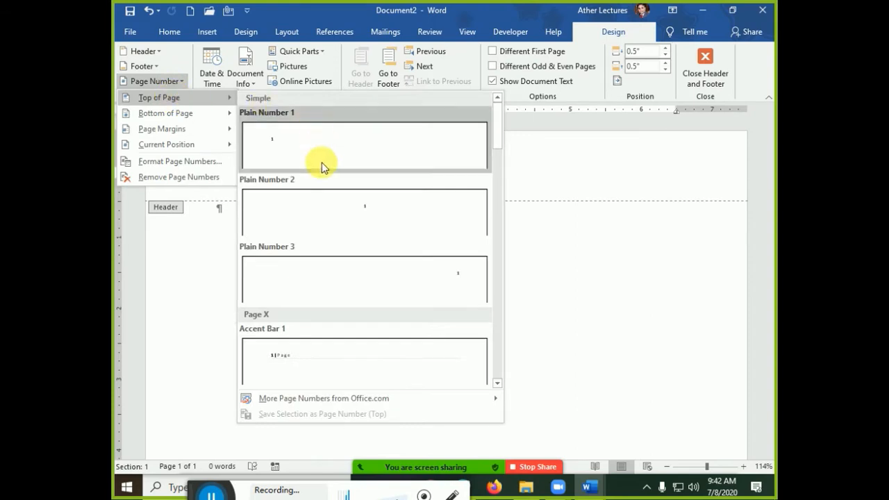
scroll(332, 222, down, 3)
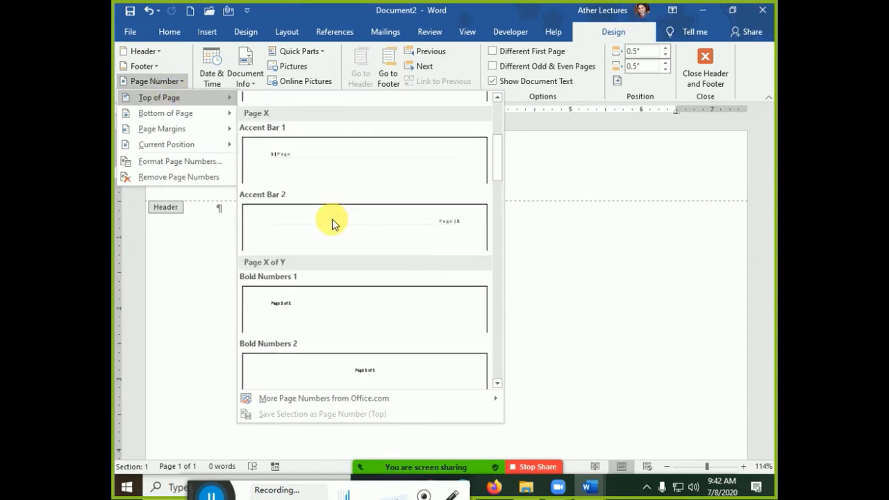
click(279, 157)
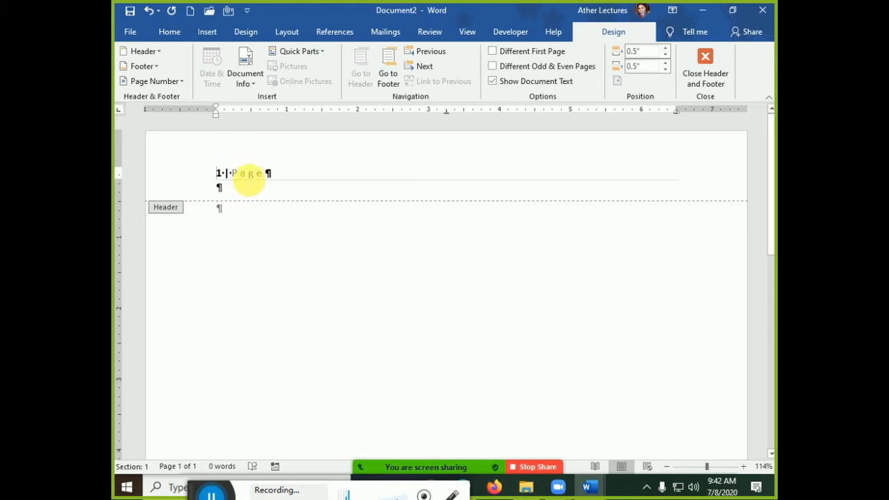
key(ctrl+z)
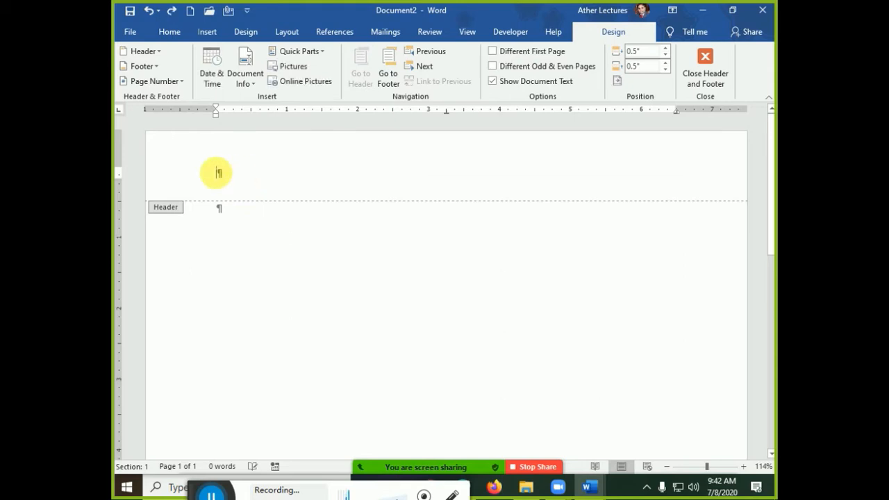
- Examine the built-in top-of-page number designs from Plain Number 1 down to Rounded Rectangle 3 without applying one
click(154, 81)
mouse_move(206, 106)
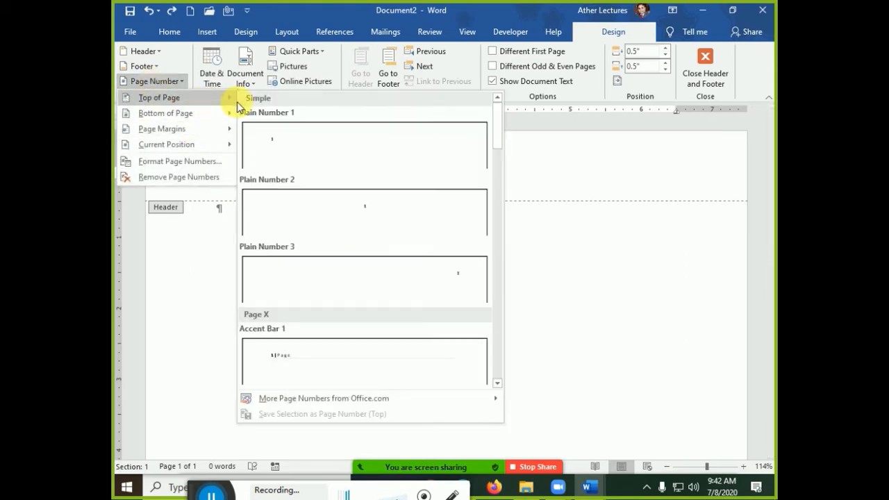
scroll(317, 302, down, 10)
scroll(365, 236, up, 3)
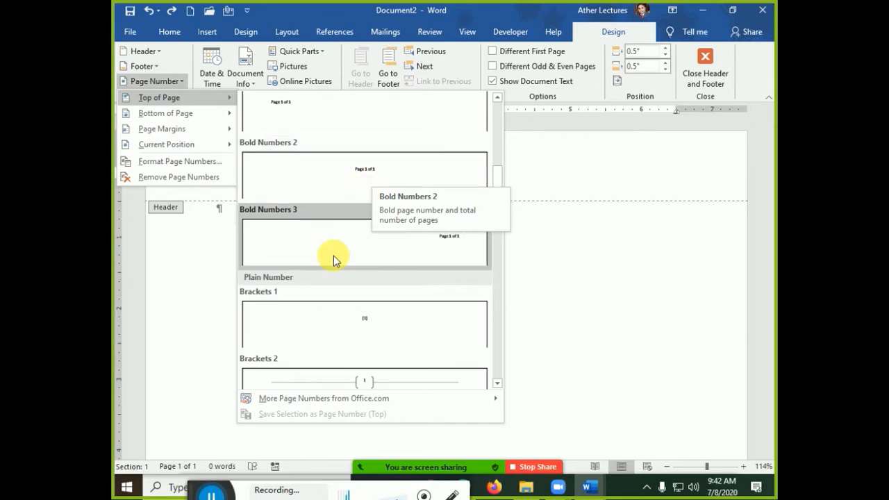
scroll(333, 255, down, 3)
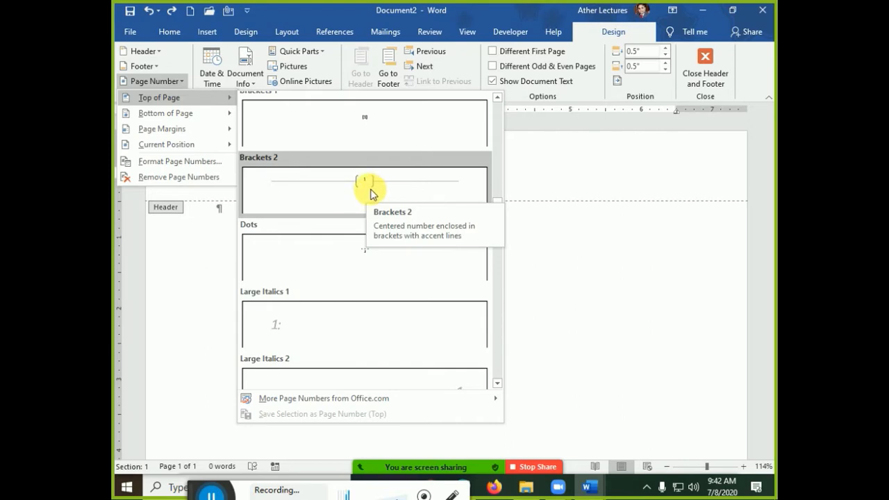
scroll(361, 264, down, 3)
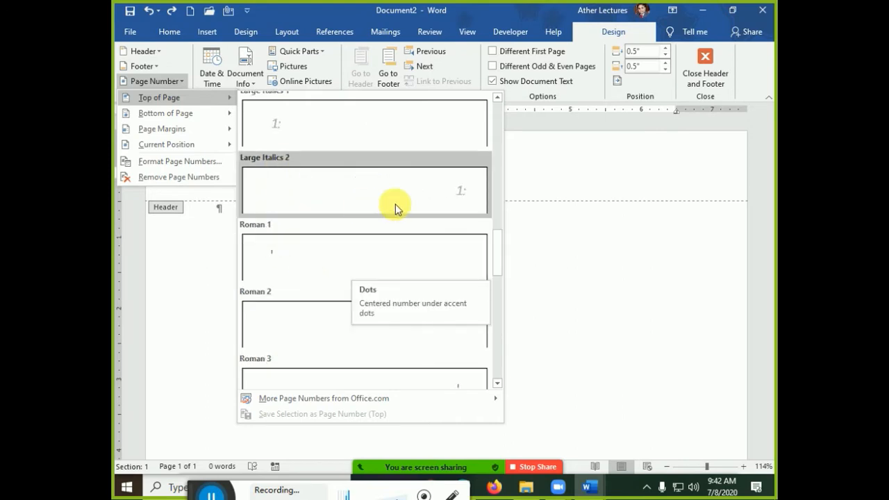
scroll(308, 278, down, 8)
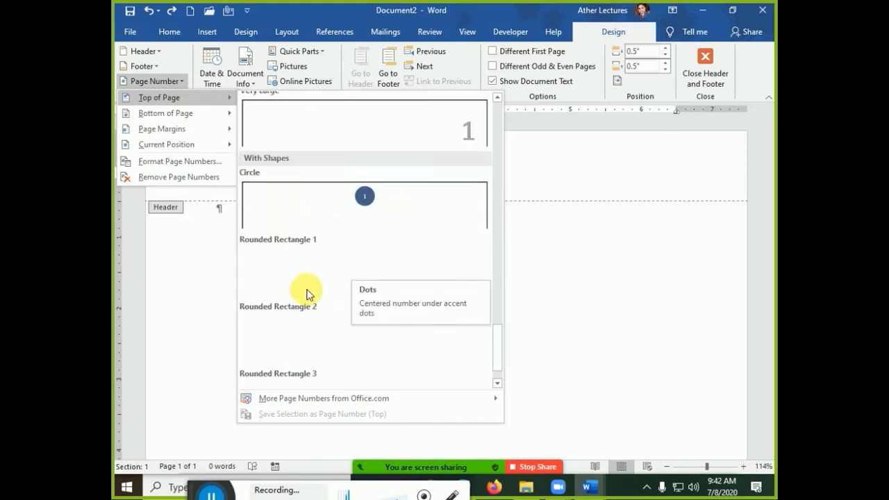
scroll(299, 281, down, 1)
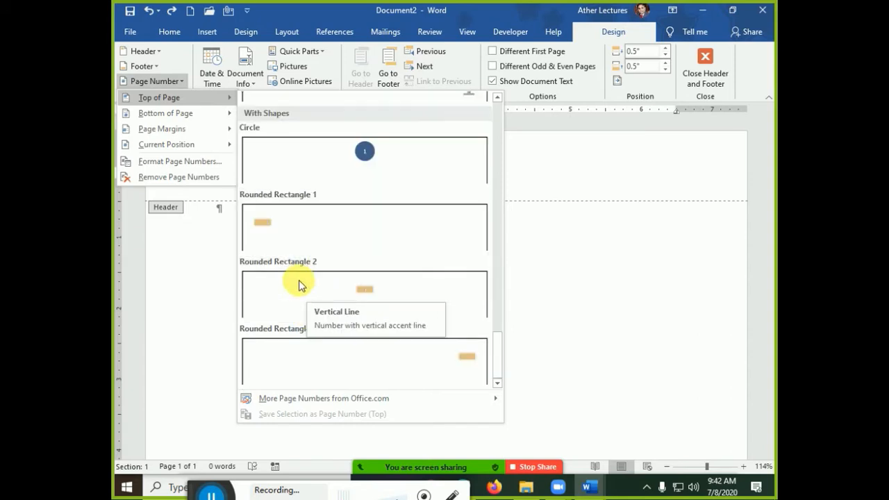
click(609, 234)
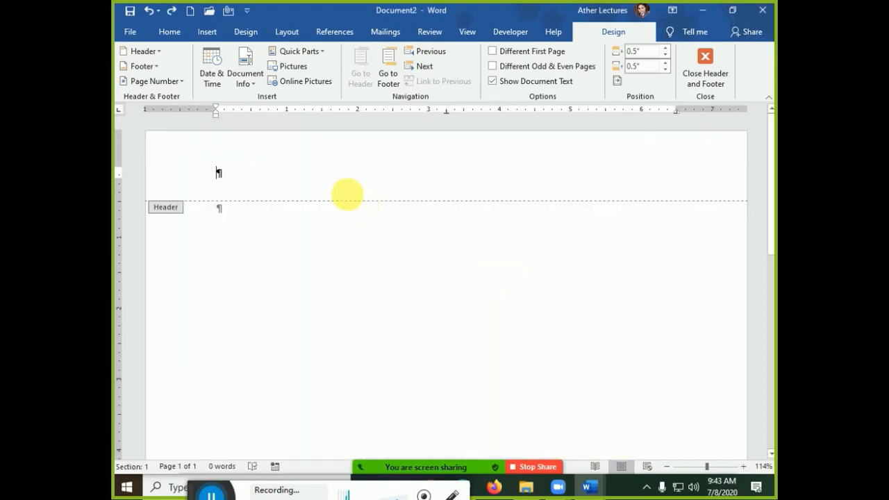
- Insert the Bold Numbers 2 page number design at the top of the page
click(158, 81)
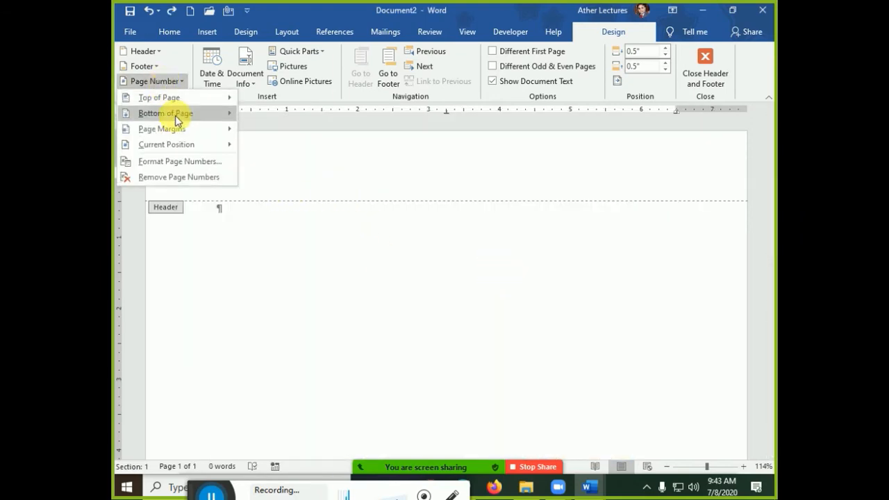
mouse_move(187, 104)
scroll(356, 282, down, 5)
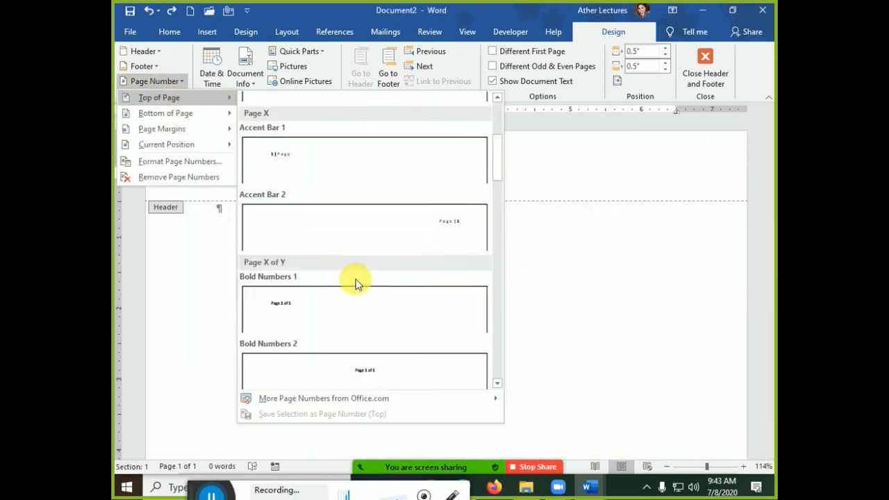
scroll(356, 283, down, 3)
scroll(353, 276, up, 3)
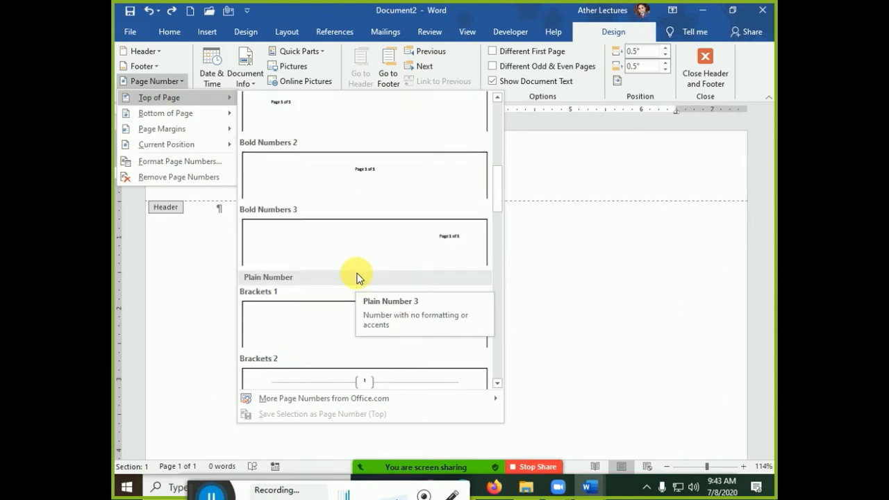
click(371, 184)
click(444, 173)
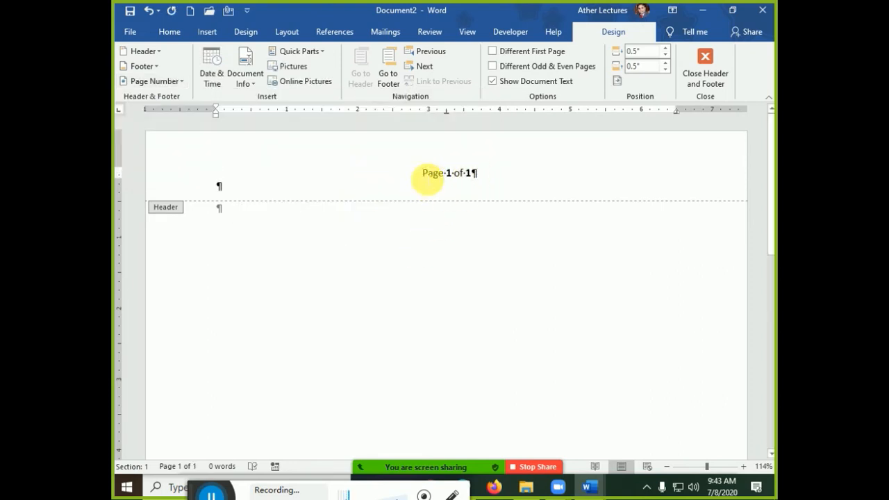
- Copy the "Page X of Y" number into the center of the Document1 header and remove the extra line break after it
drag(426, 179, 477, 175)
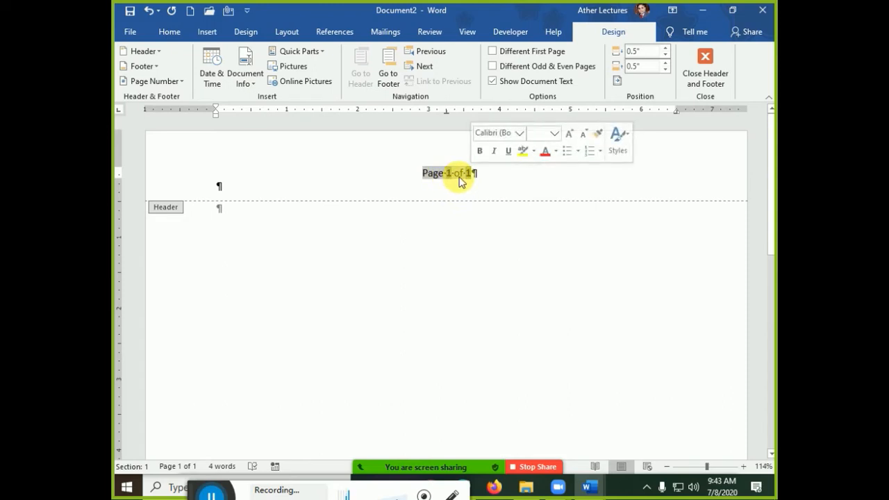
key(alt+Tab)
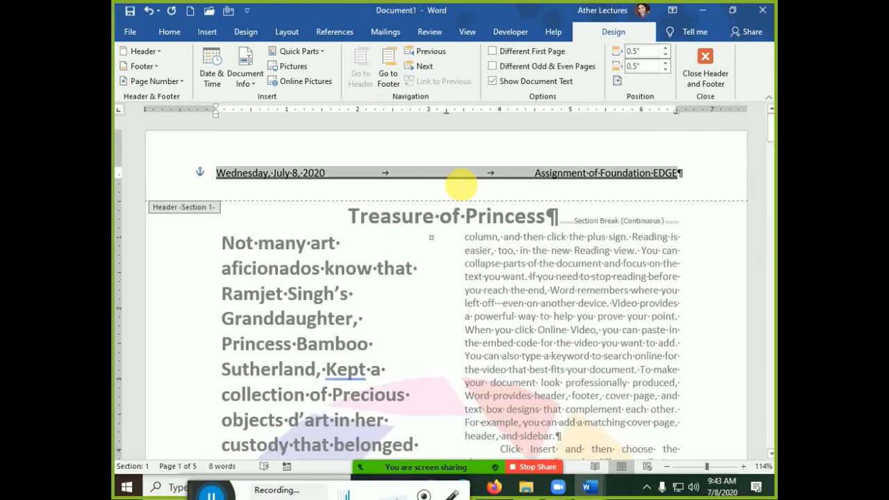
click(445, 173)
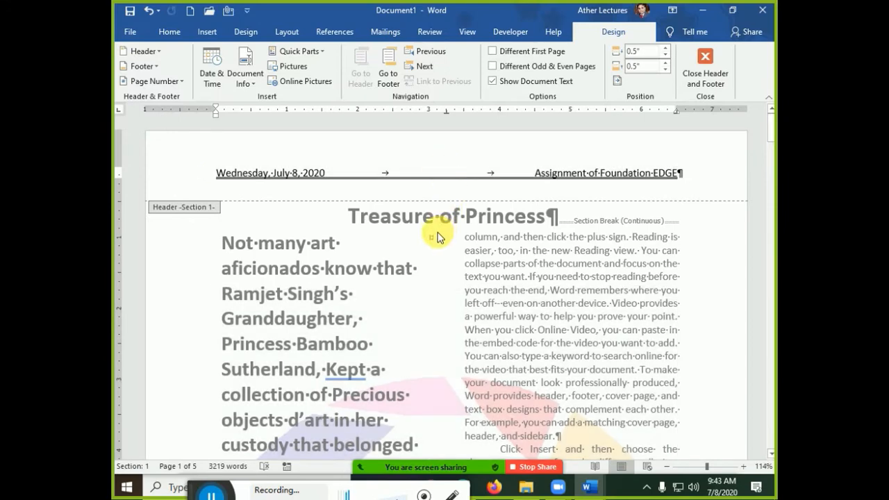
text(Page 1 of 5)
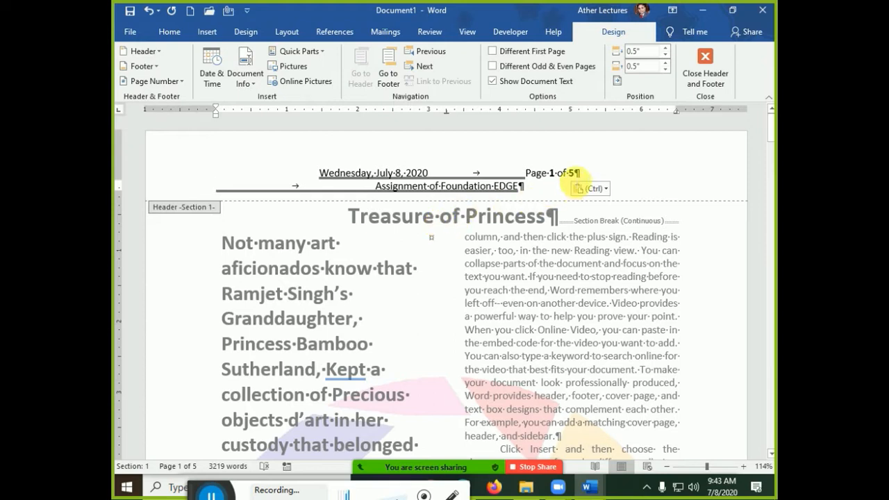
click(576, 172)
key(Delete)
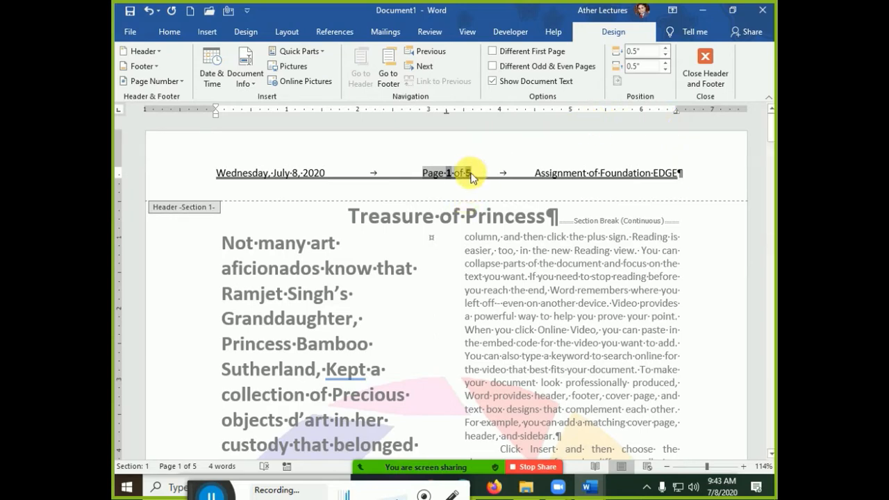
- Check the page numbering in the headers of pages 2 to 4
scroll(486, 282, down, 8)
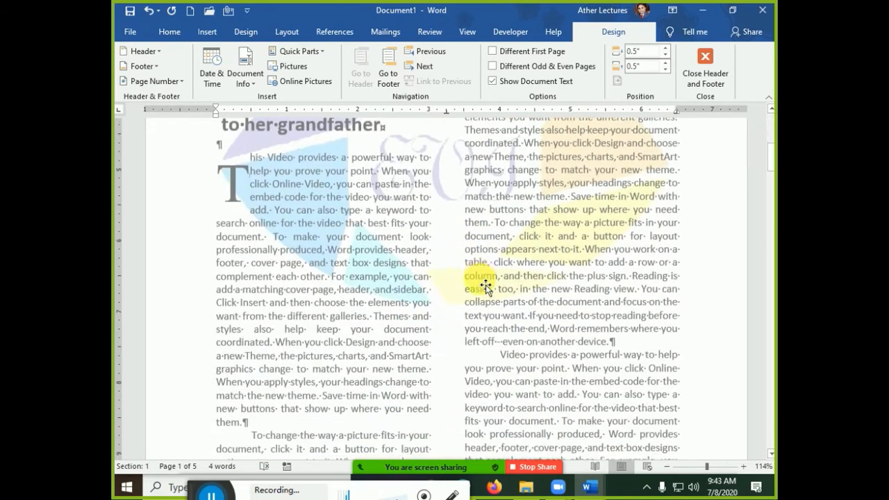
scroll(485, 286, down, 7)
scroll(495, 335, down, 4)
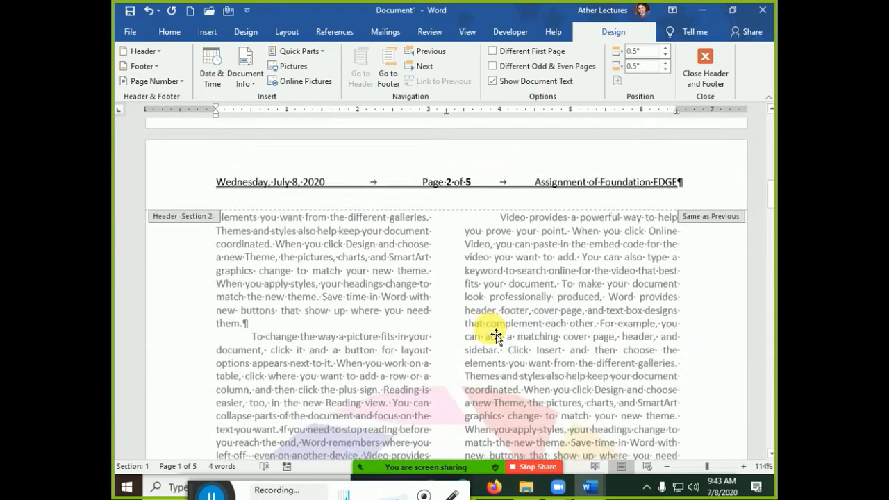
scroll(495, 335, down, 18)
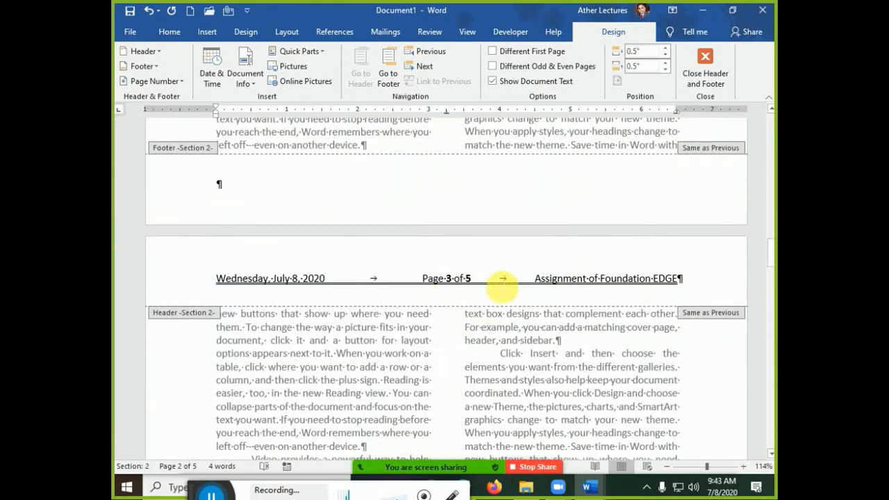
scroll(502, 286, down, 20)
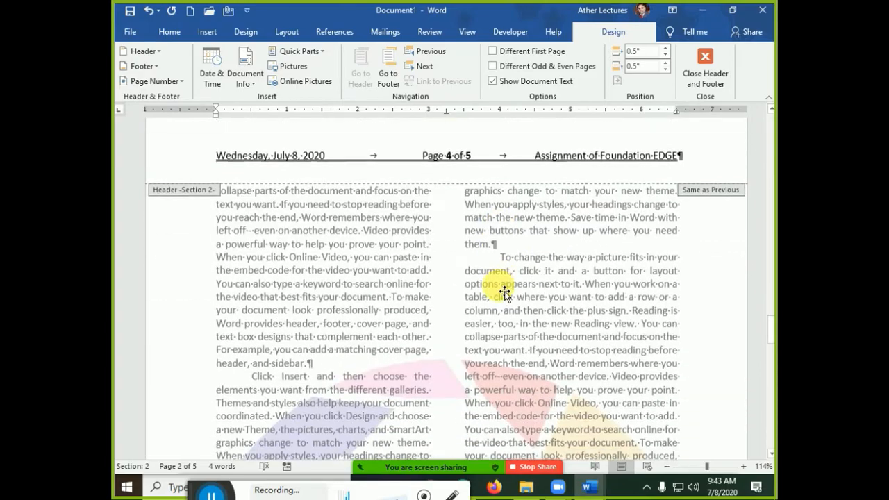
- Leave header editing and open the footer at the end of page 2 for editing
click(704, 64)
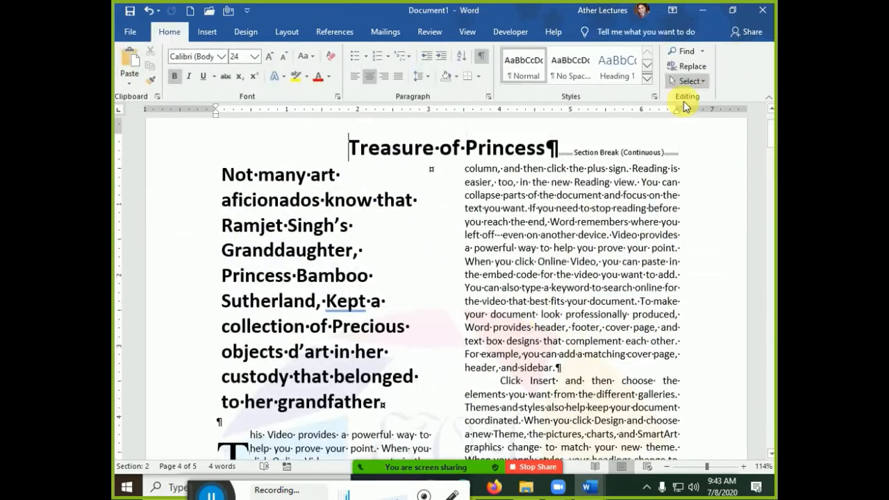
scroll(556, 323, up, 1)
scroll(546, 326, down, 20)
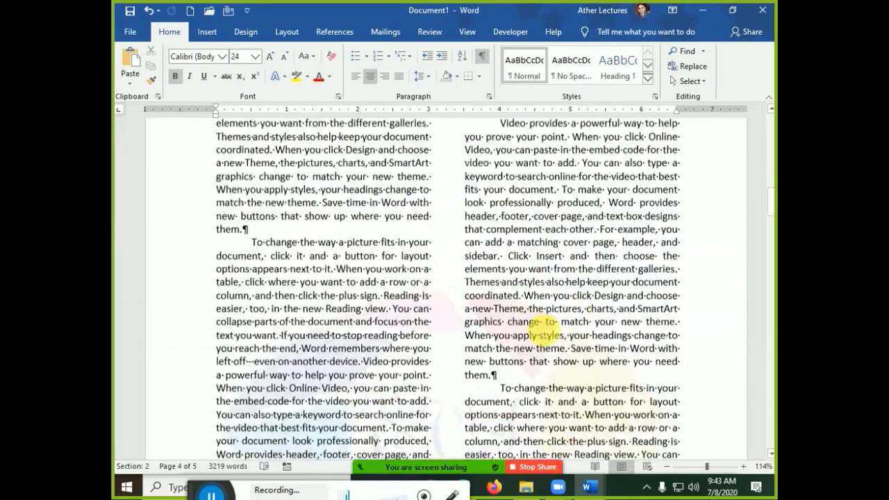
scroll(545, 326, down, 10)
double_click(515, 277)
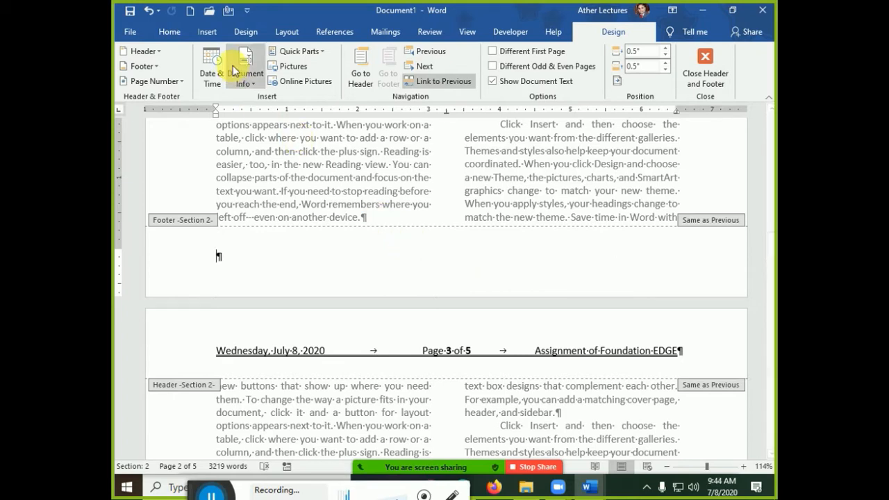
click(208, 33)
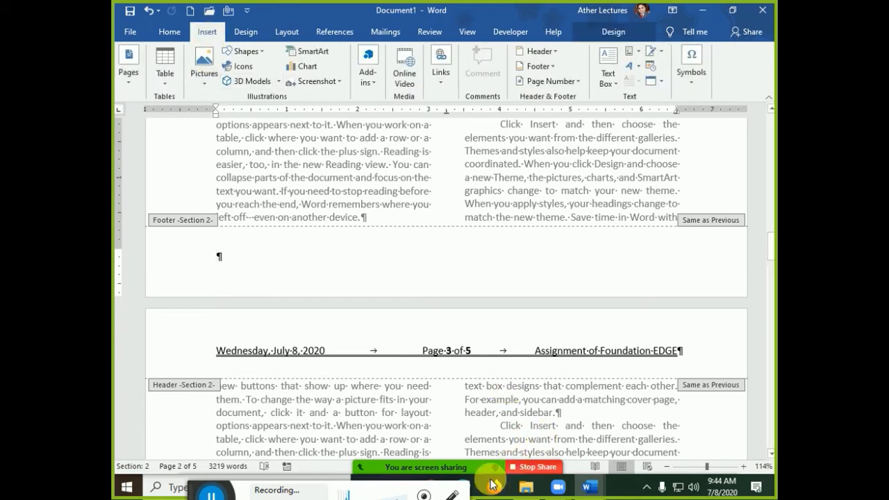
- Switch to Chrome and open an empty new tab
key(super)
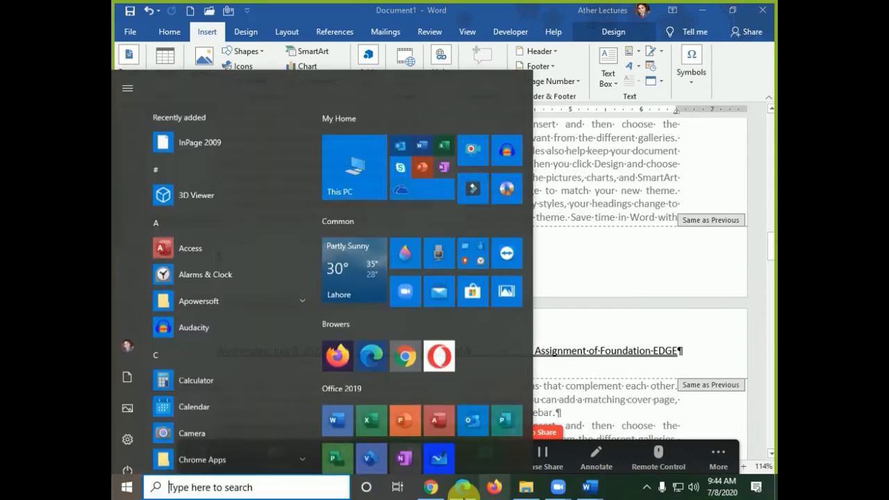
click(431, 488)
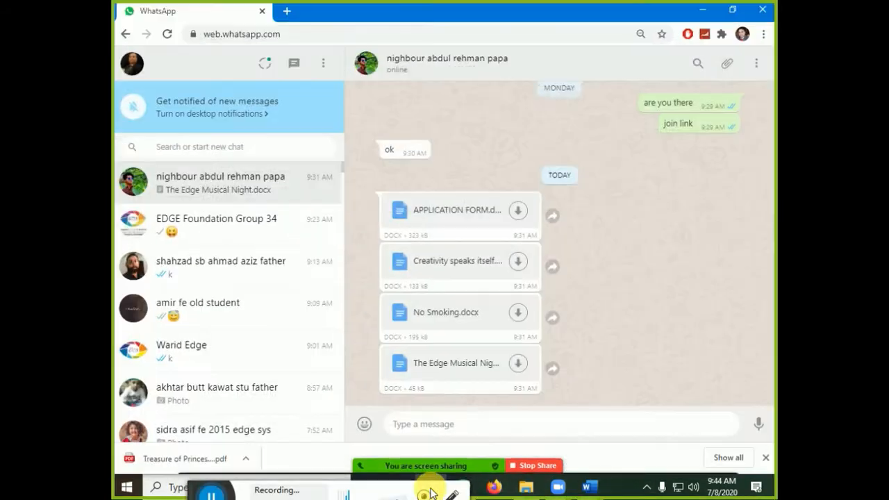
click(287, 12)
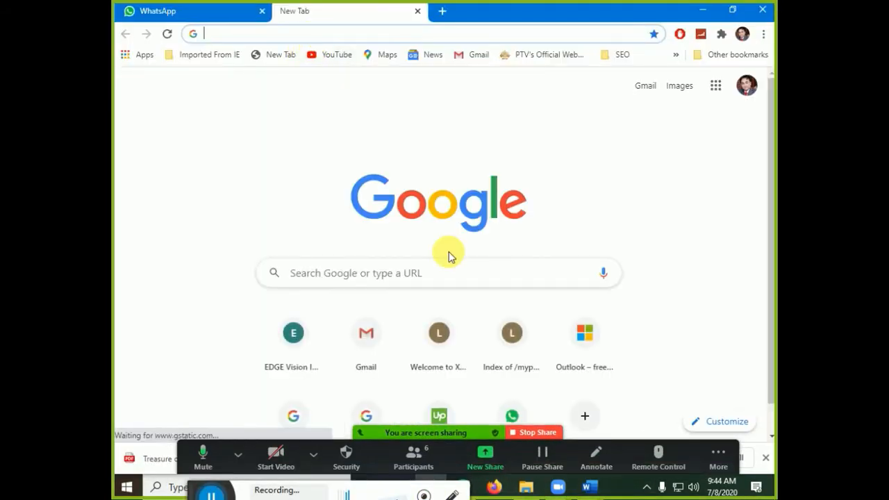
text(hg)
key(BackSpace)
key(BackSpace)
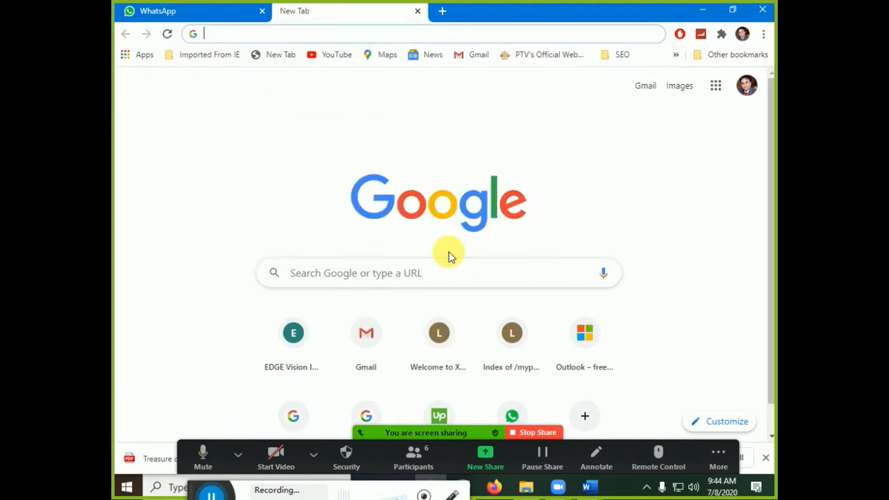
- Search google.com.pk for "islamic backgrounds" and look through the image results
text(google.com.pk)
key(Tab)
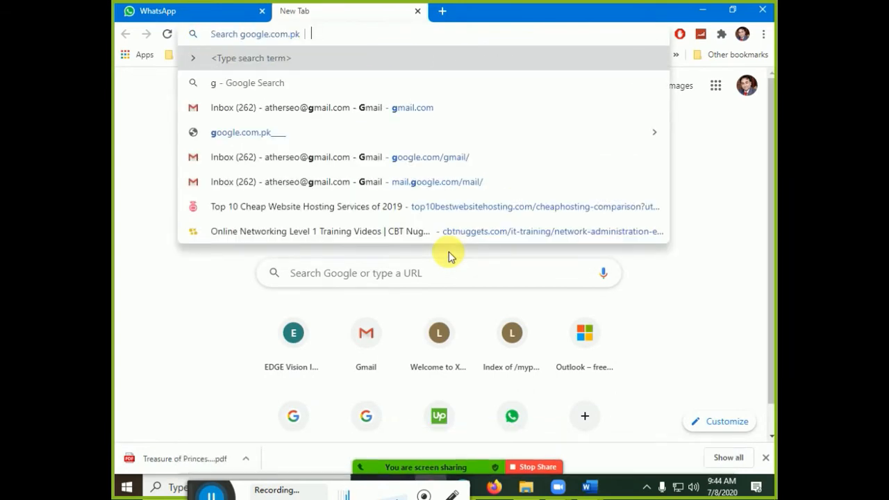
text(islam)
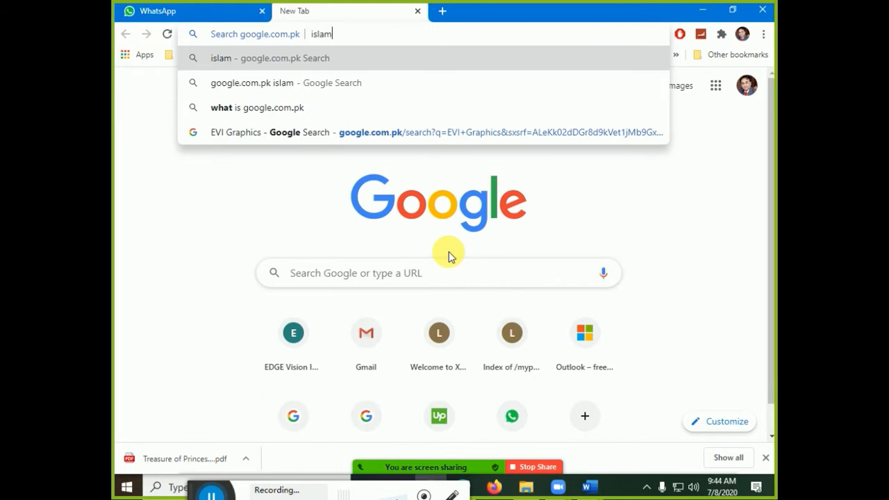
text(ic w)
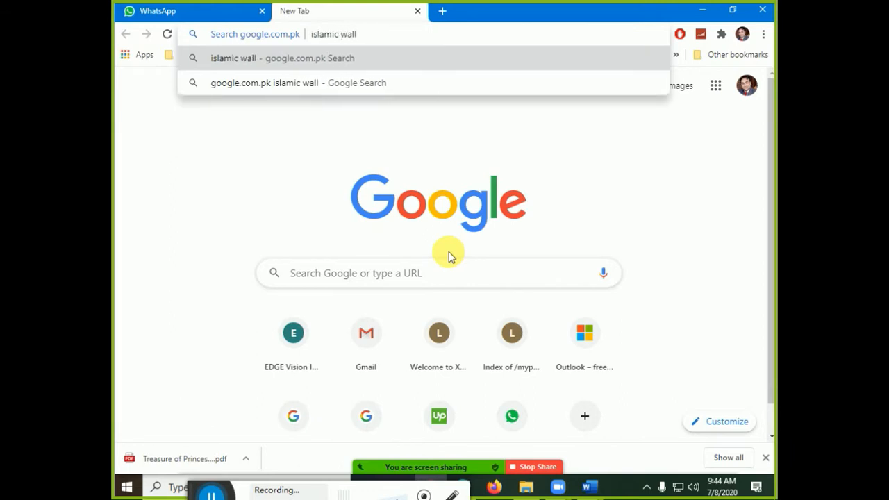
text(all)
key(BackSpace)
key(BackSpace)
key(BackSpace)
key(BackSpace)
text(backgr)
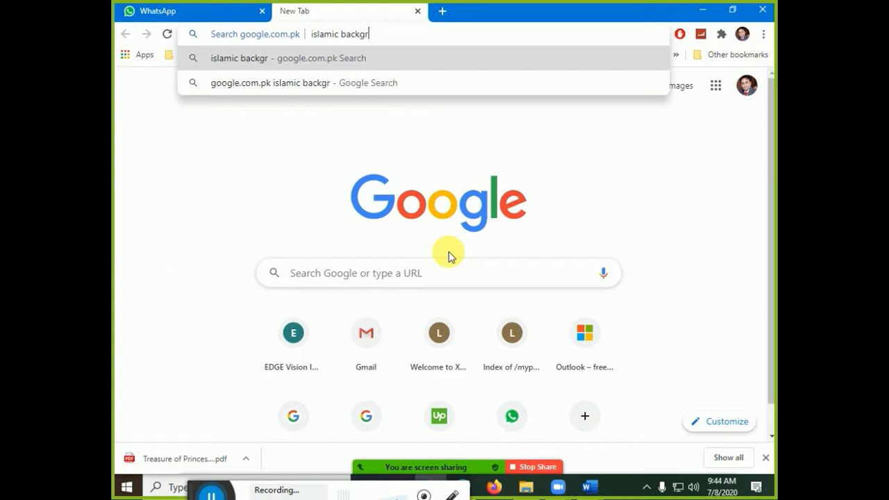
text(ounds)
key(Return)
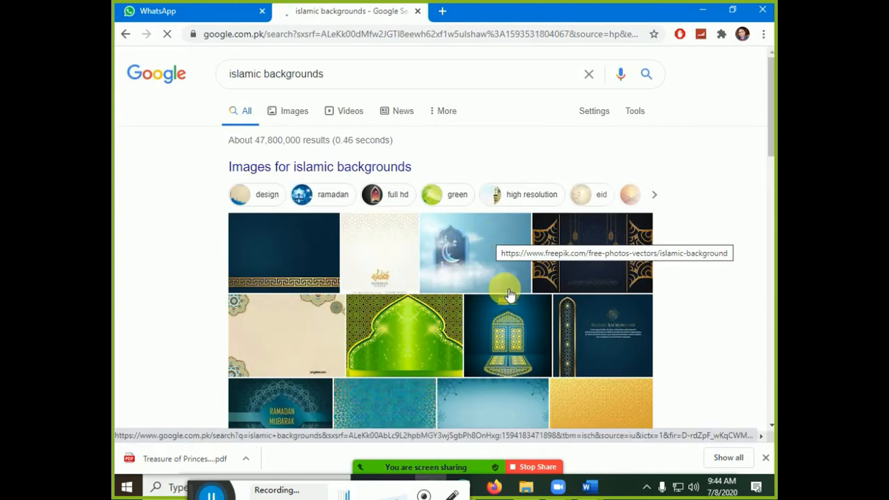
scroll(508, 294, down, 1)
scroll(508, 296, down, 1)
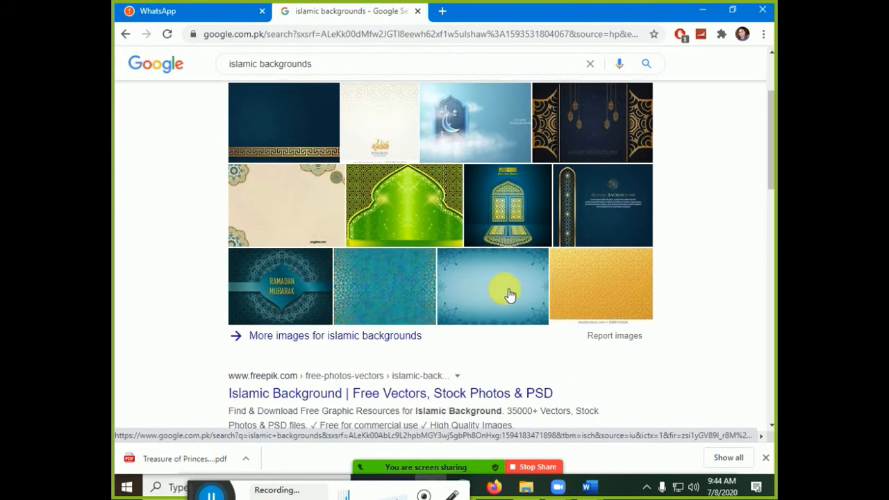
scroll(508, 294, down, 1)
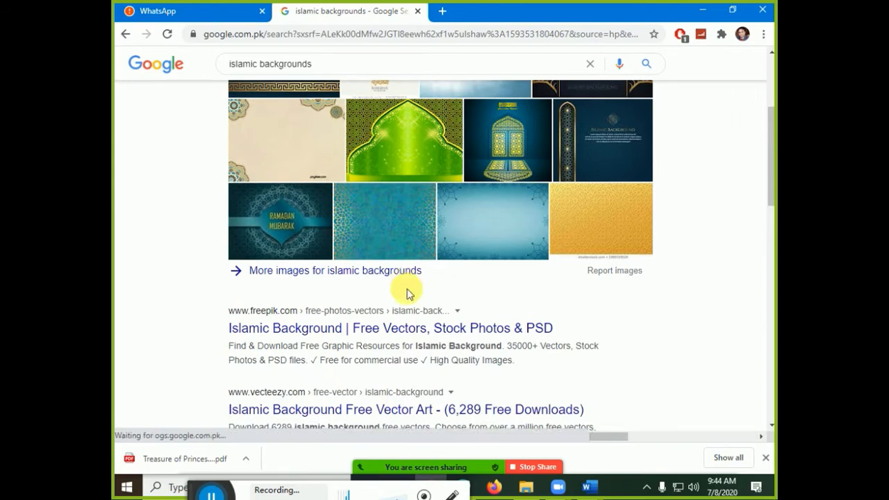
- Show the image results for "islamic backgrounds" and open the related "Luxury mandala background with golden arabesque pattern" picture
scroll(409, 293, up, 3)
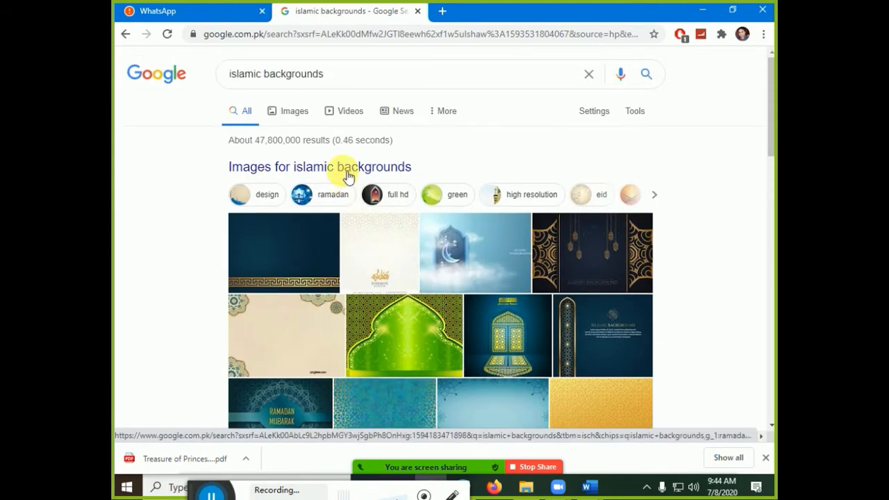
click(296, 112)
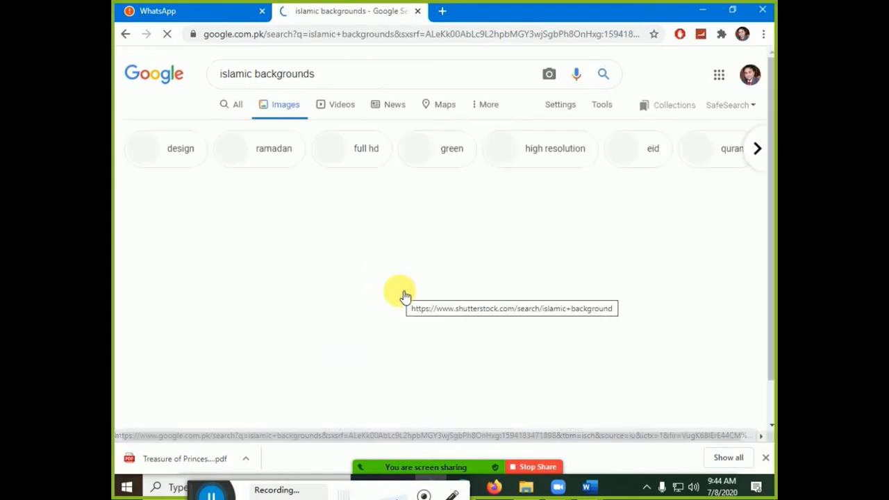
scroll(403, 294, down, 1)
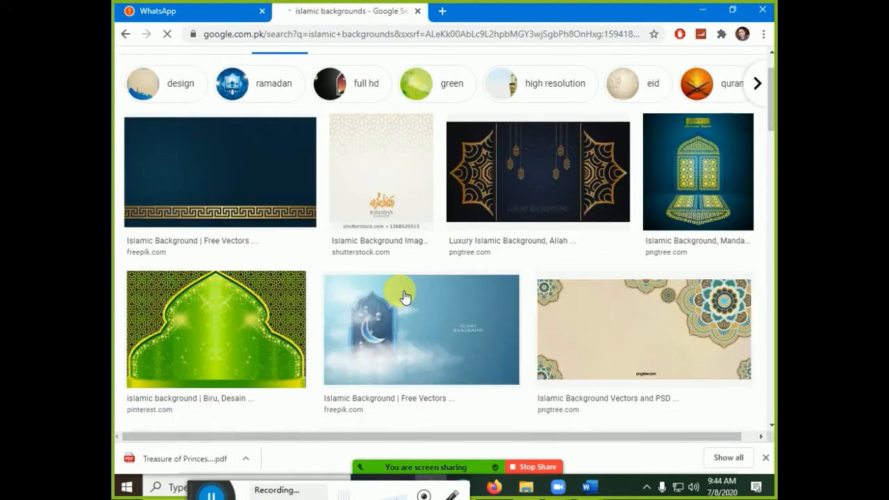
click(533, 186)
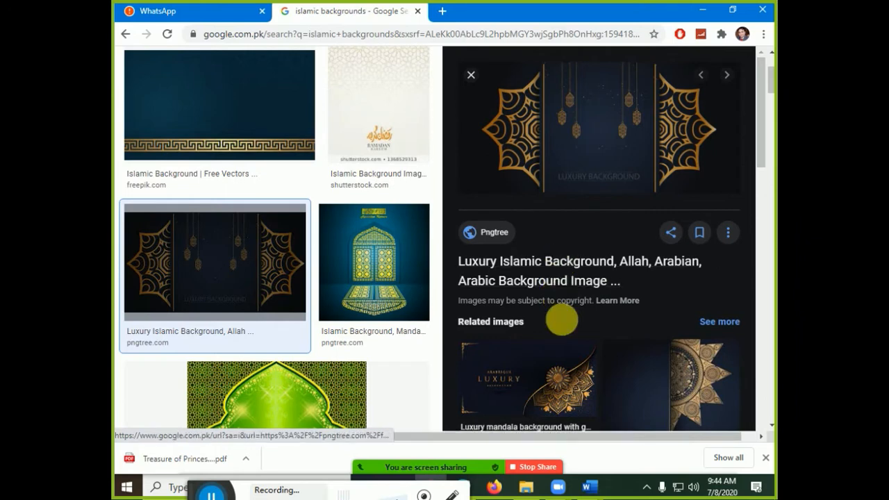
click(562, 379)
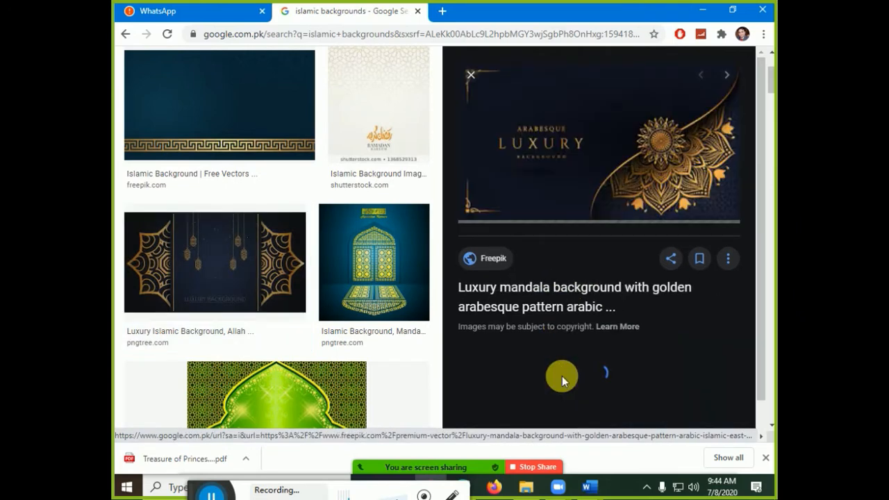
- Save the luxury mandala background image to the Desktop as islamicstyle.jpg
right_click(624, 125)
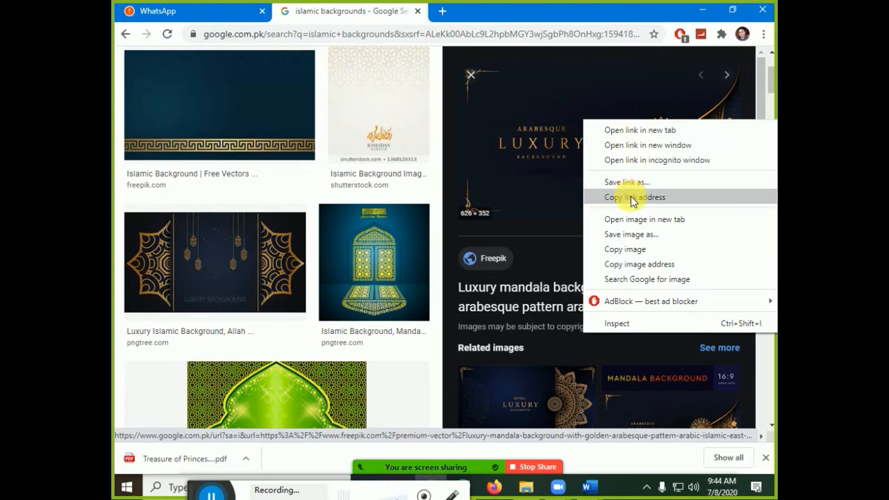
click(632, 235)
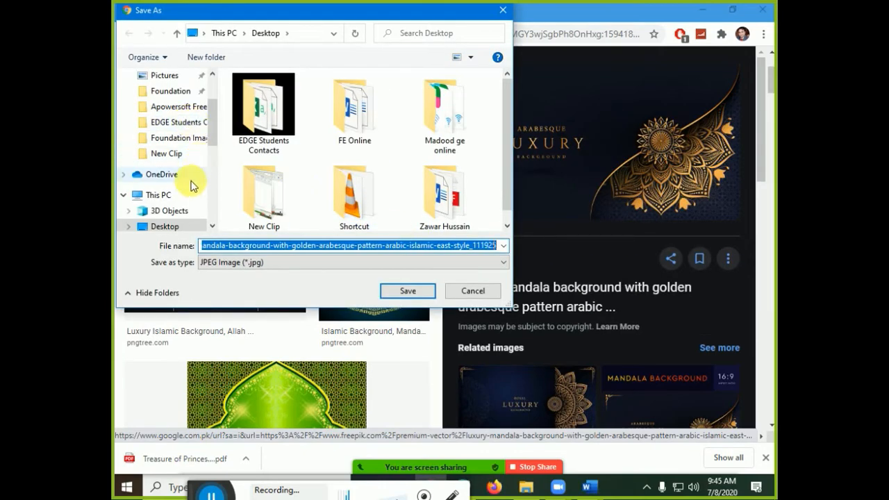
scroll(208, 122, up, 1)
drag(209, 114, 210, 106)
click(174, 102)
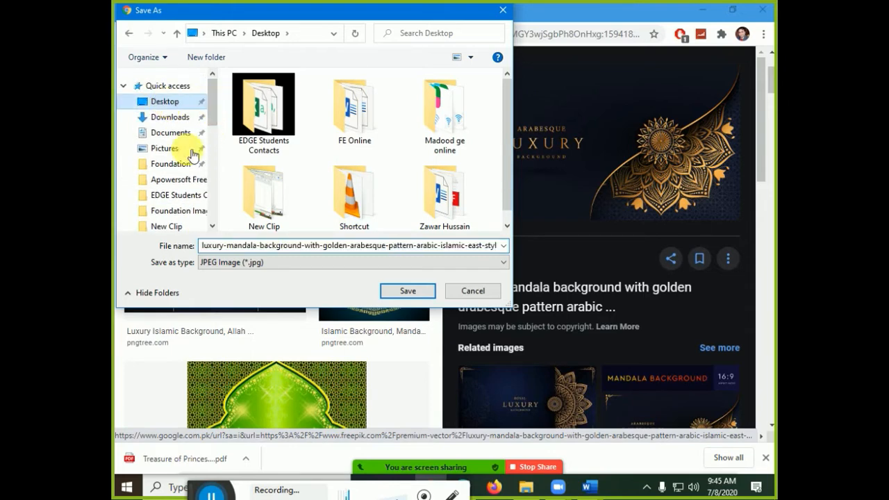
click(297, 246)
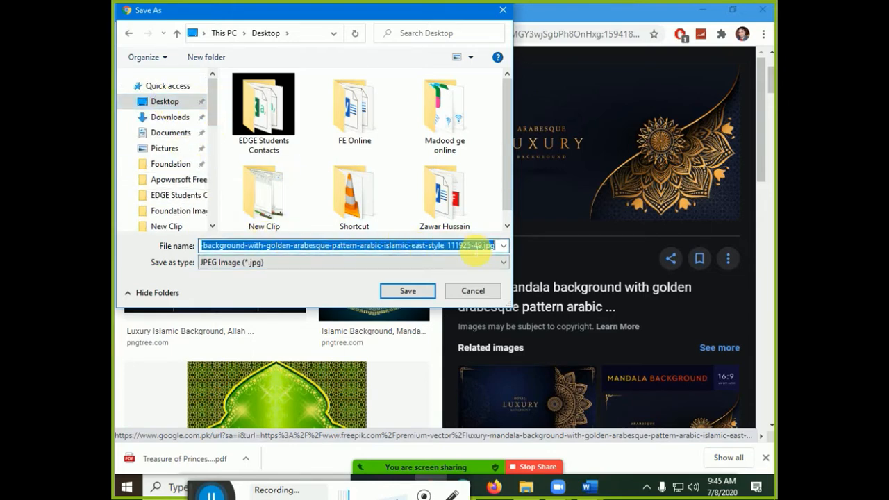
click(478, 246)
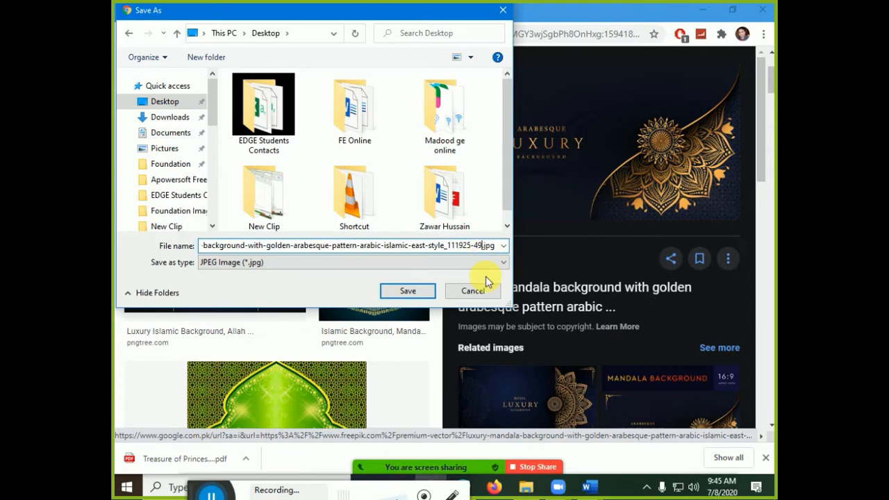
key(shift+Home)
key(BackSpace)
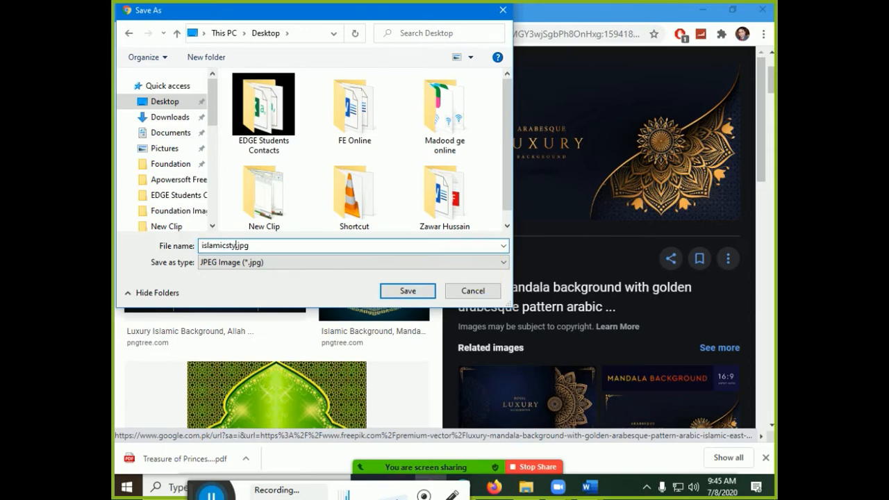
key(Return)
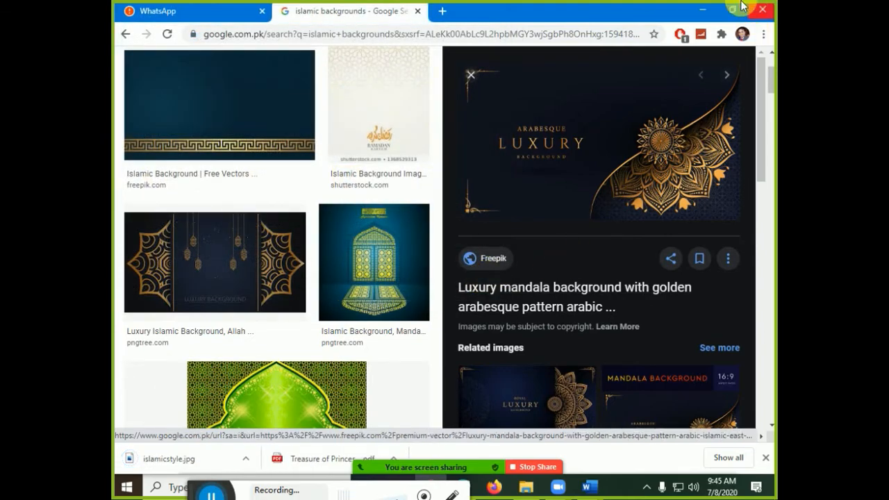
- Switch back to Word and insert islamicstyle.jpg from the Desktop into the section 2 footer on page 2
click(703, 10)
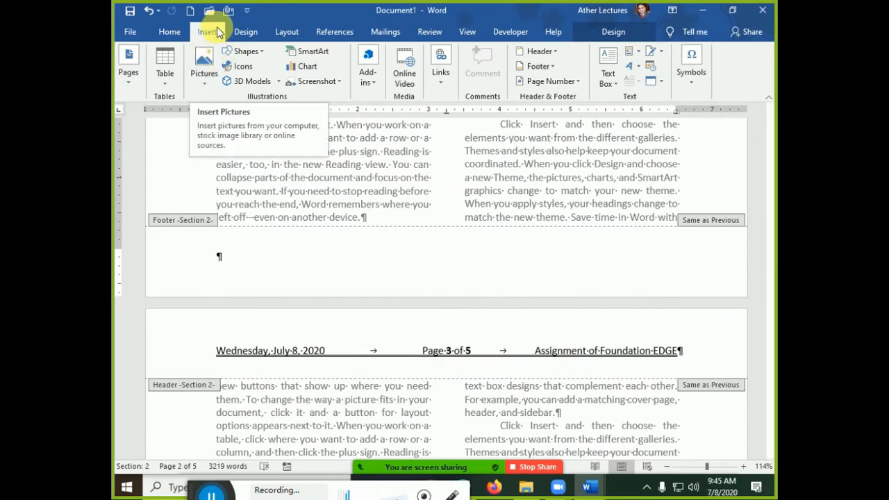
click(203, 63)
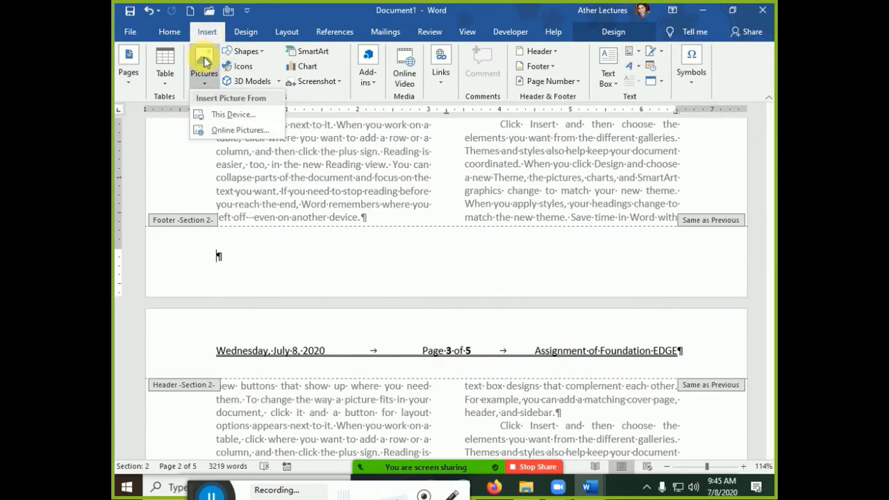
click(229, 114)
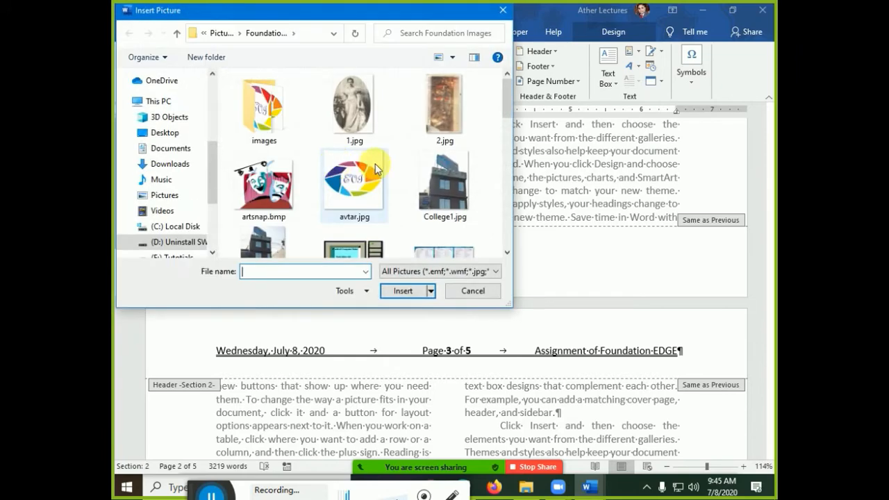
click(173, 133)
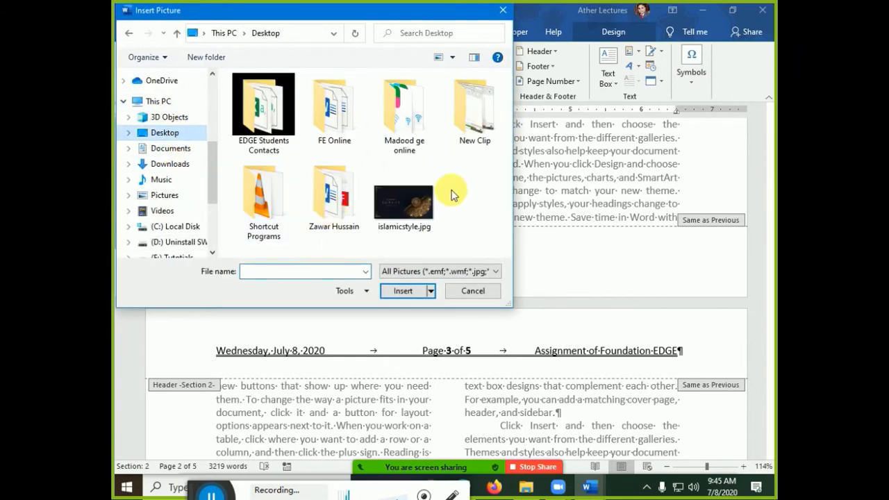
click(432, 210)
click(408, 296)
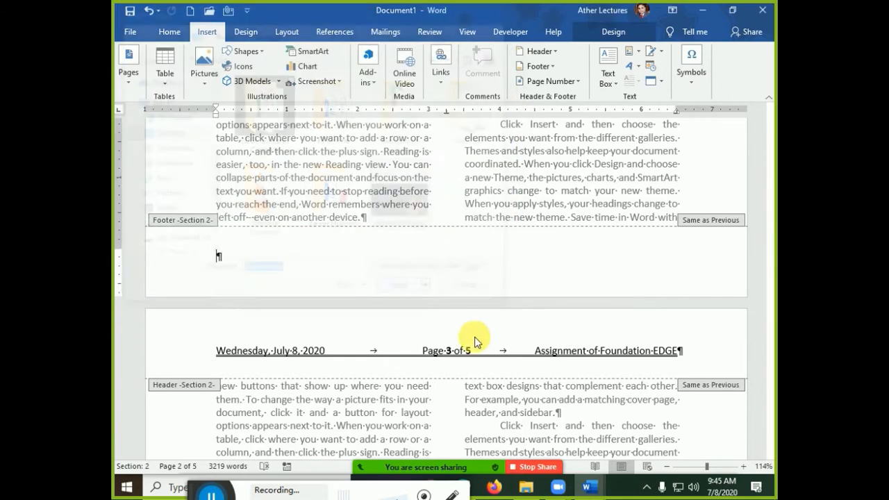
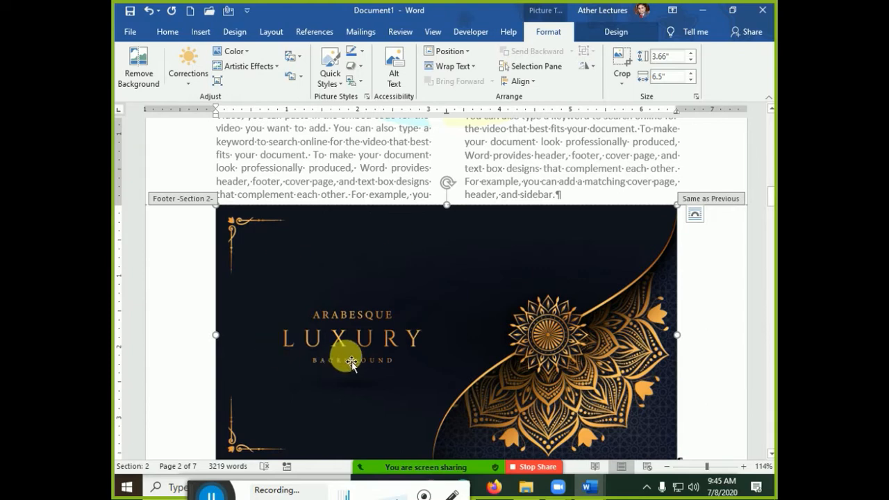
- Start cropping the mandala picture in the page 2 footer
click(621, 67)
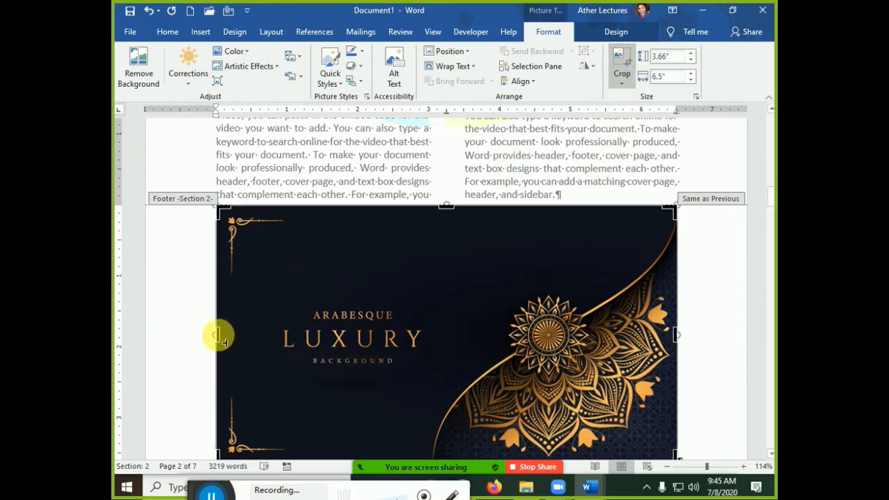
- Crop away the lettered left part of the footer picture, leaving it about 3.49" wide
drag(217, 336, 429, 335)
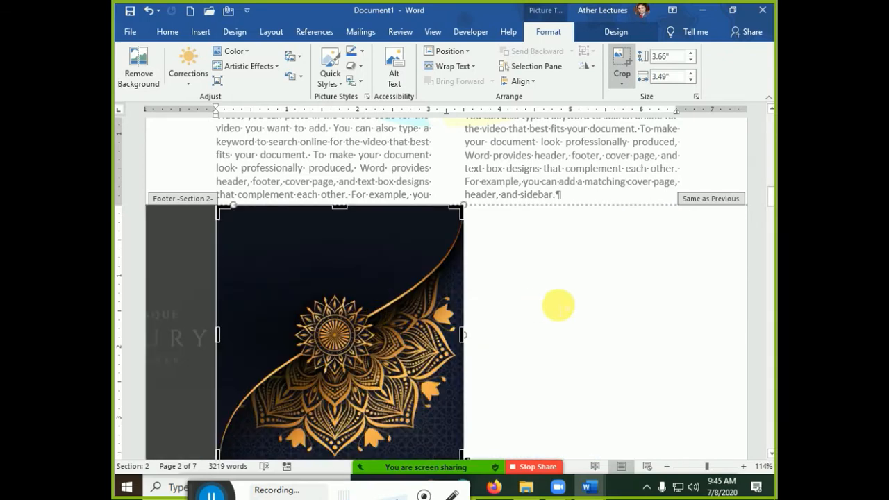
click(556, 305)
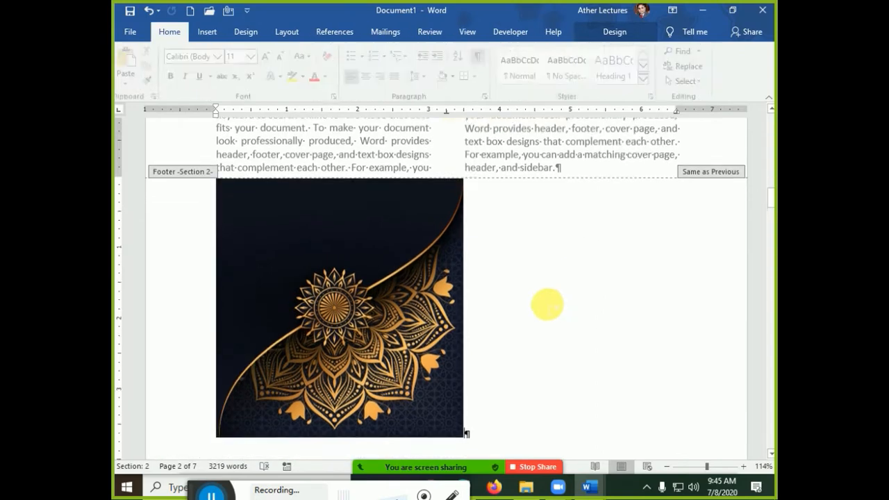
click(387, 244)
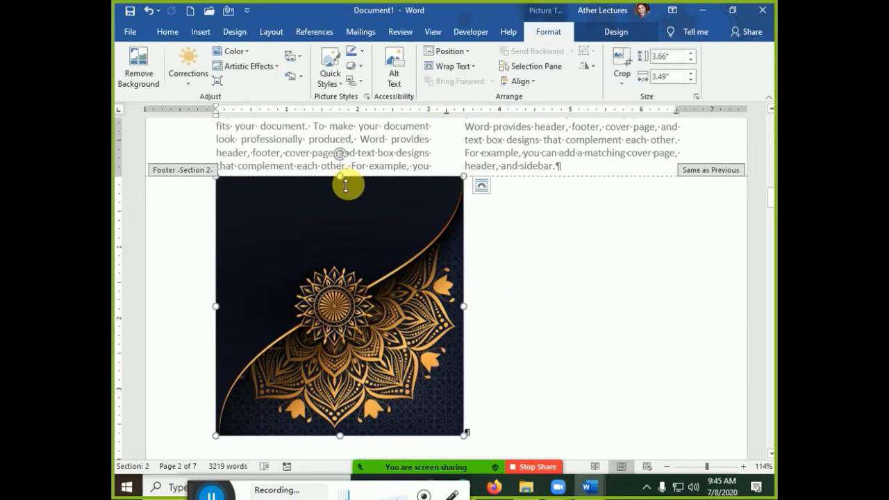
drag(345, 184, 345, 343)
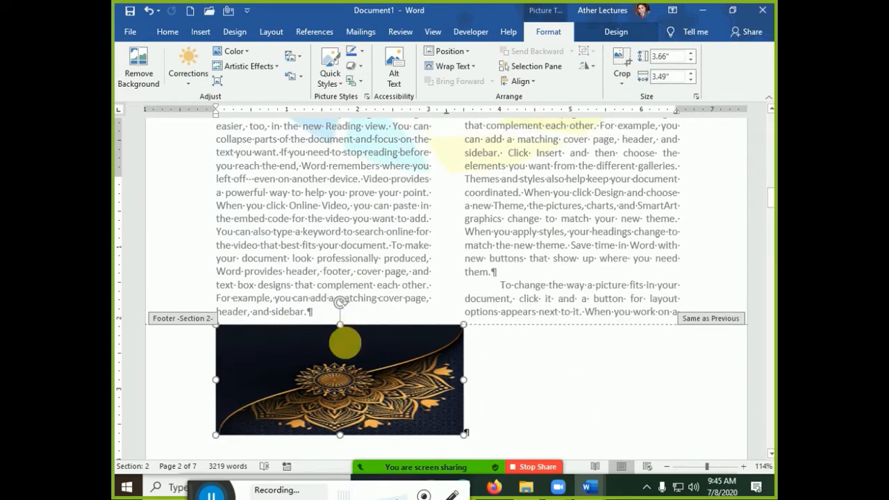
key(ctrl+z)
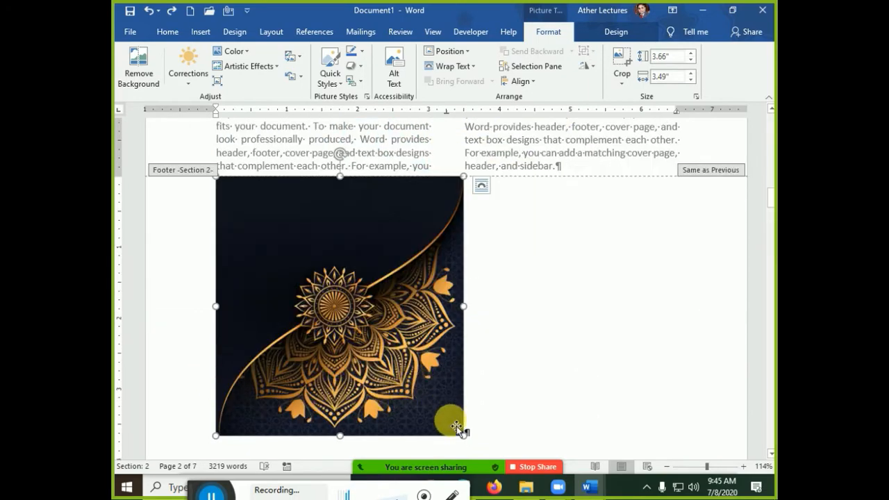
- Scale the cropped footer picture down proportionally to about 0.46" high and 0.44" wide
drag(465, 439, 225, 235)
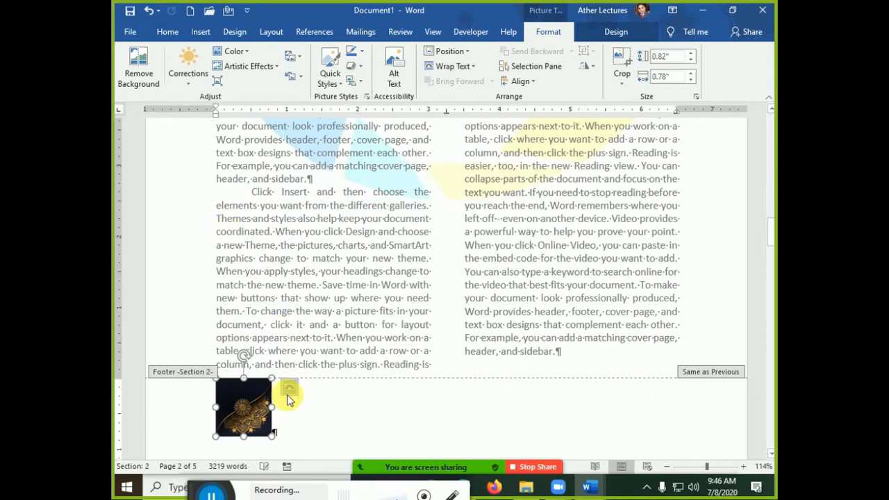
drag(271, 436, 241, 415)
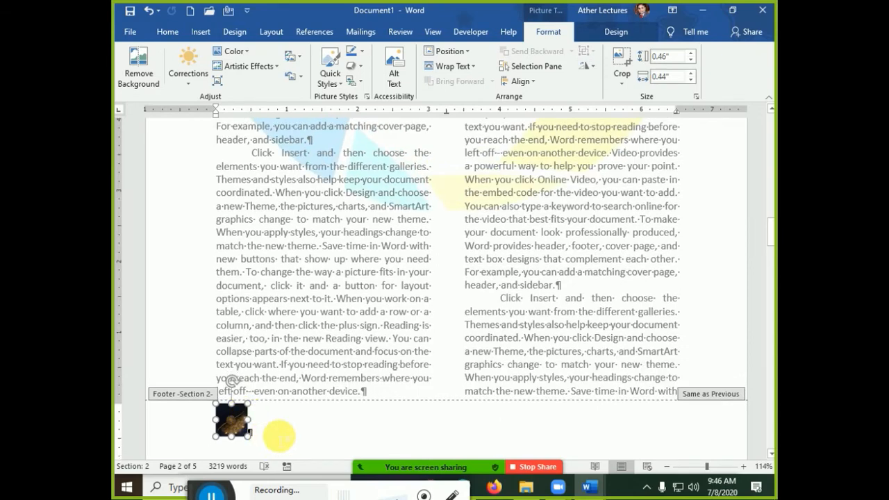
- Duplicate the small footer picture beside the original and flip one of the pair horizontally to about 0.47" wide, forming a mirrored pair
ctrl+scroll(279, 436, up, 13)
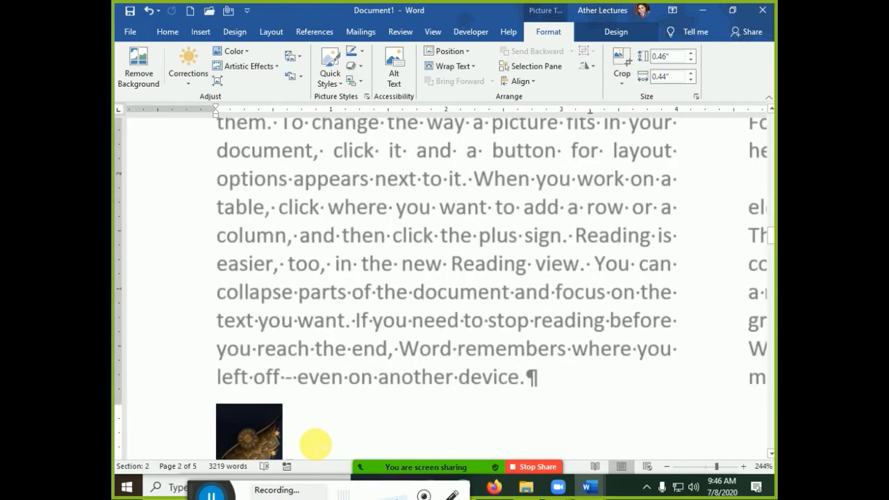
scroll(270, 423, down, 9)
scroll(317, 312, up, 2)
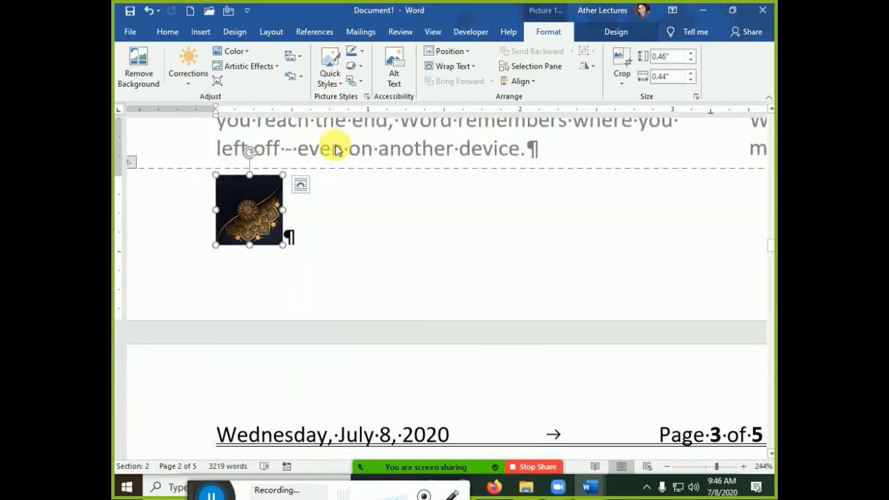
ctrl+drag(265, 211, 326, 237)
click(366, 184)
drag(254, 219, 376, 221)
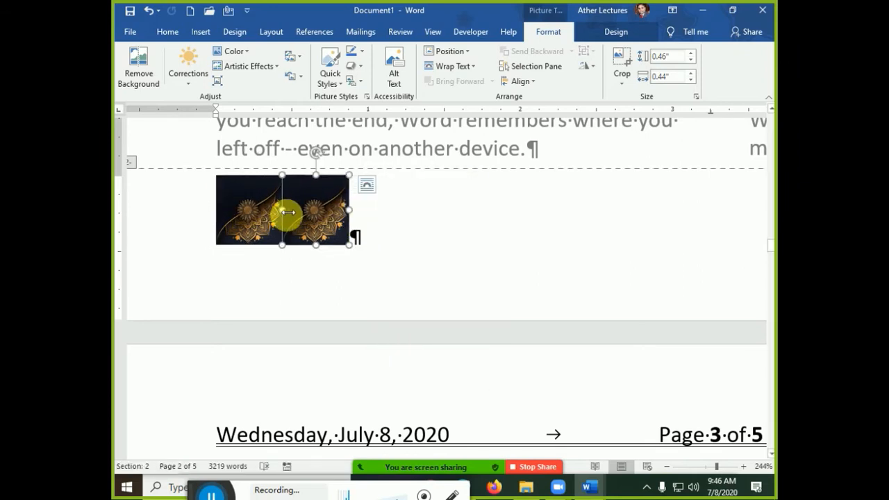
drag(288, 213, 214, 223)
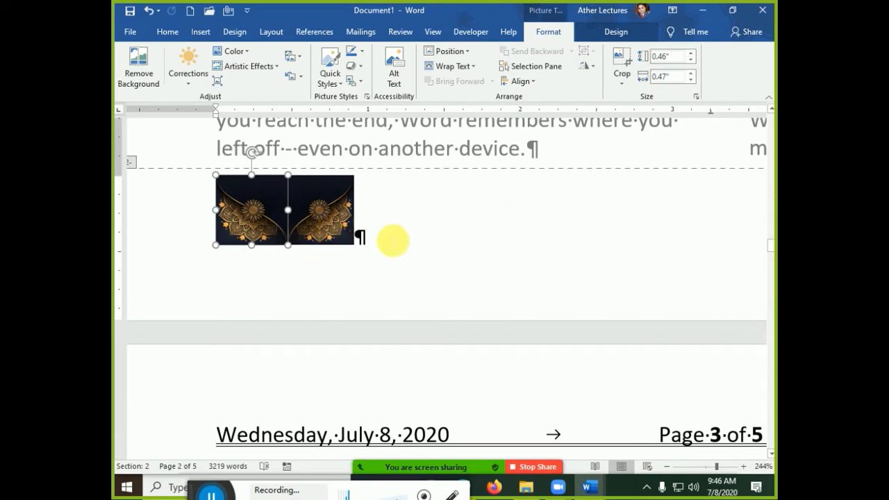
click(393, 241)
- Make the dark background of the left footer picture transparent with Set Transparent Color
click(286, 218)
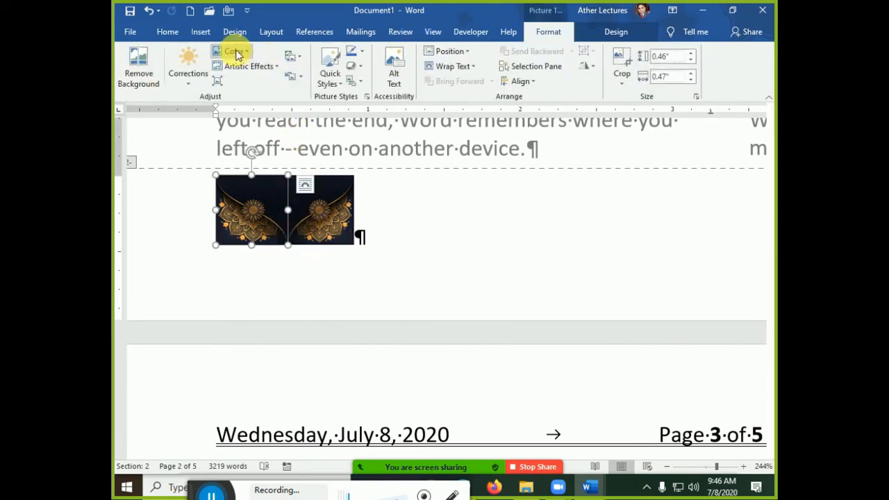
click(234, 53)
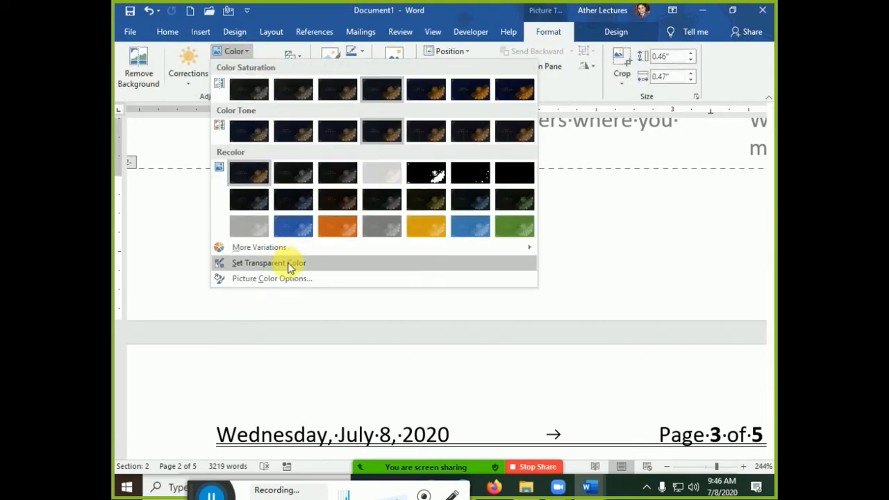
click(288, 263)
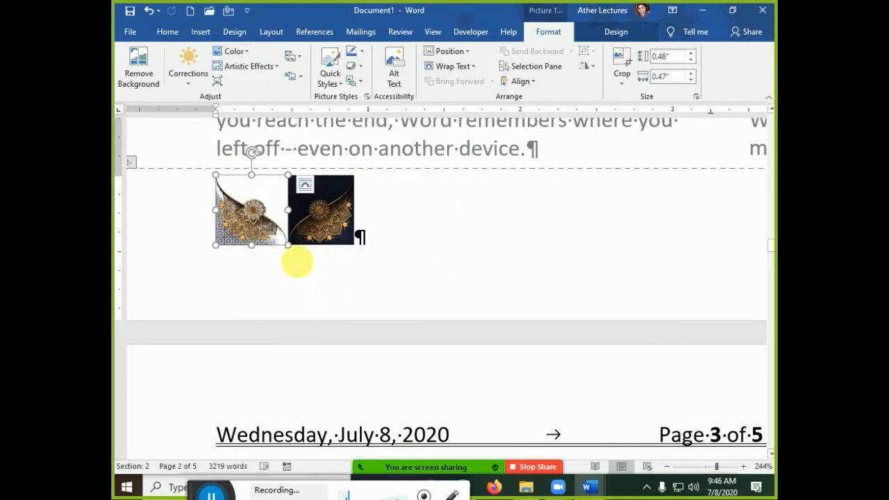
- Make the dark background of the right footer picture transparent with Set Transparent Color
click(242, 59)
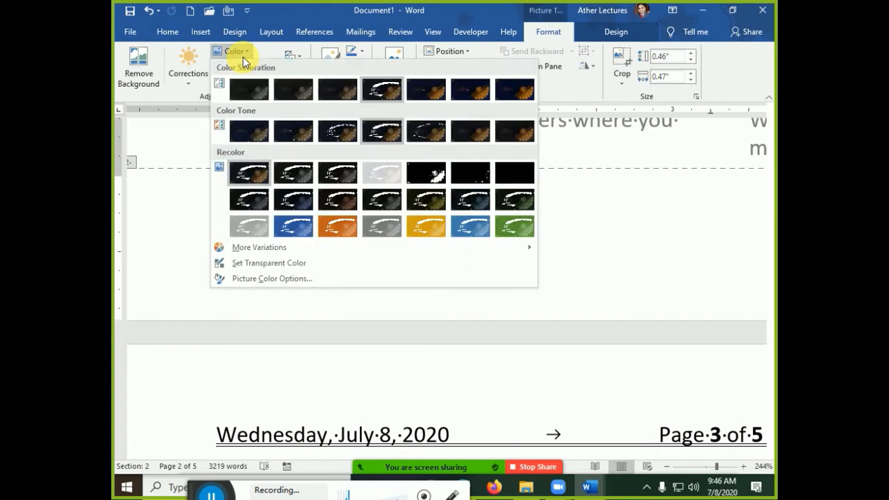
click(279, 261)
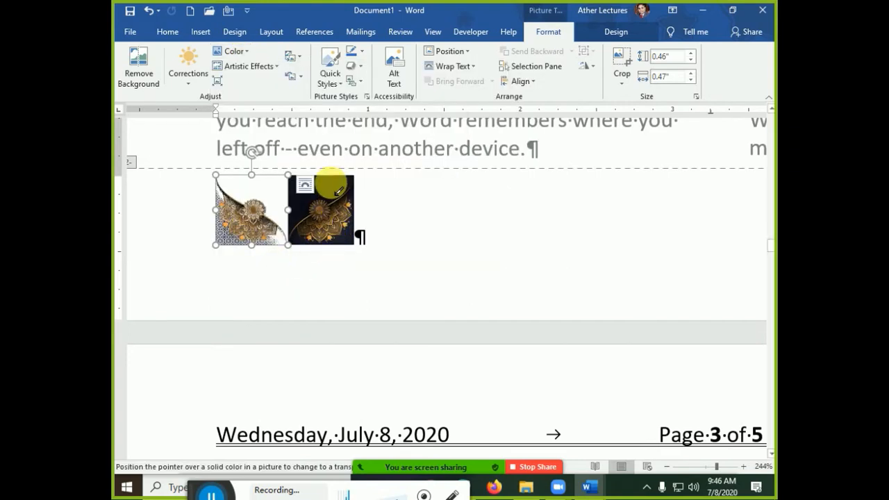
click(340, 201)
click(235, 53)
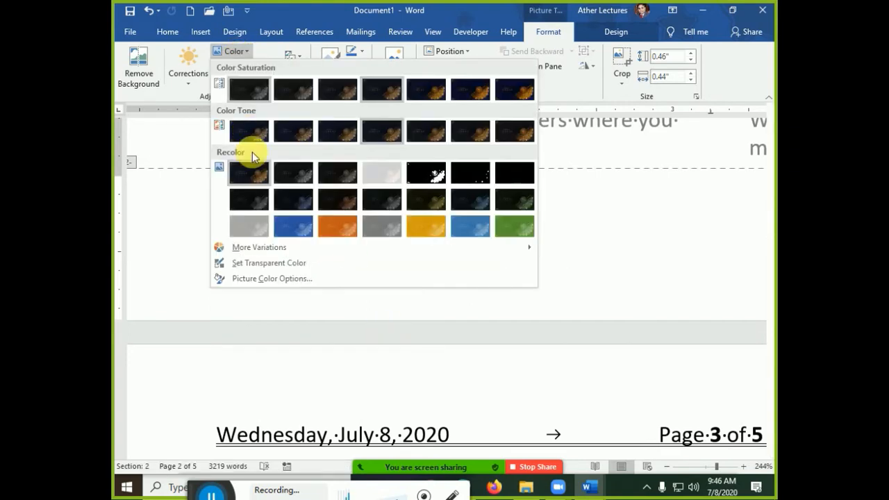
click(264, 262)
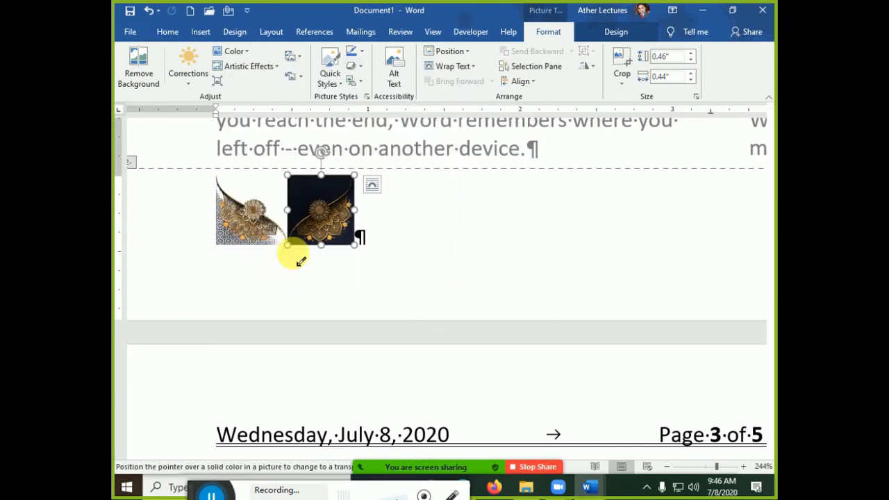
click(322, 188)
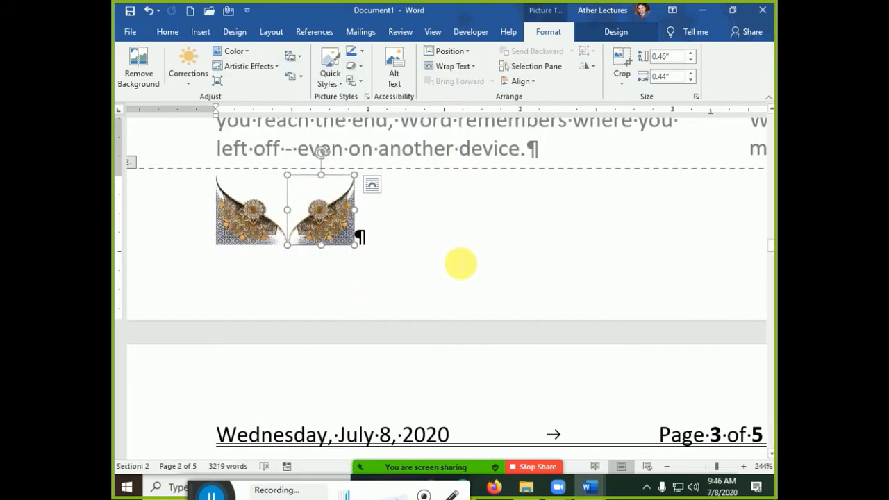
- Give the left footer picture Square text wrapping
click(256, 214)
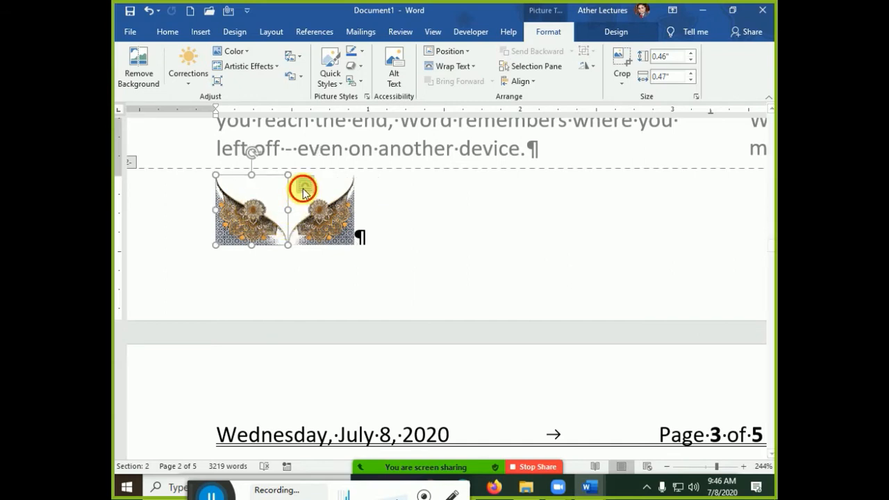
click(303, 189)
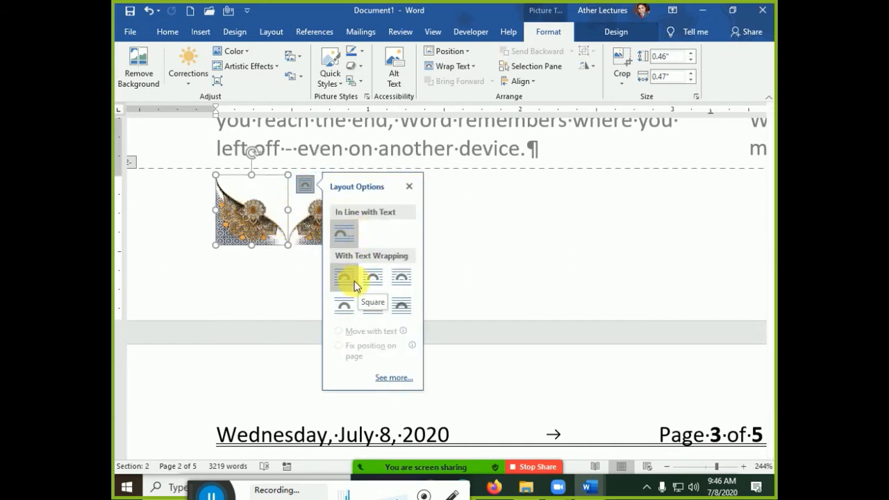
click(345, 280)
click(309, 230)
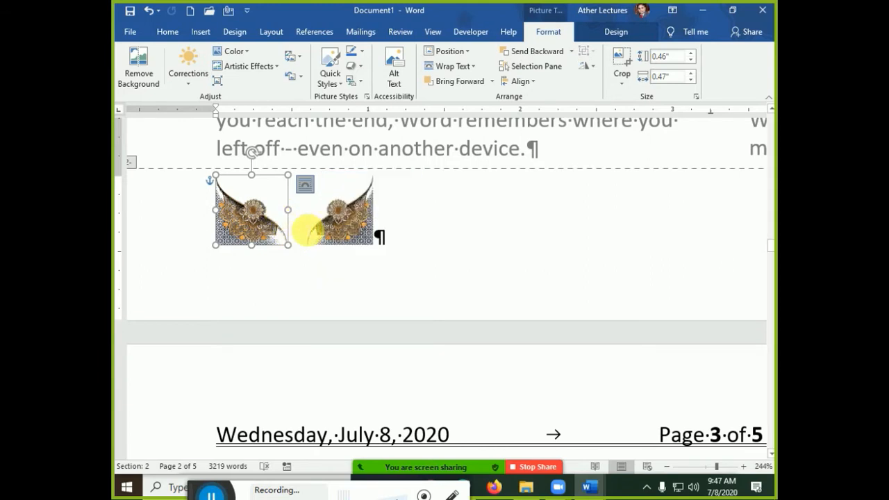
click(326, 217)
click(391, 184)
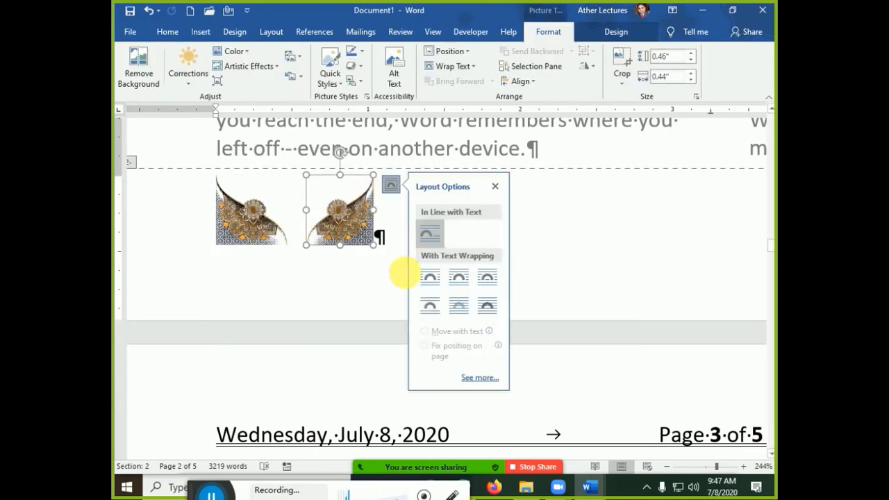
click(428, 284)
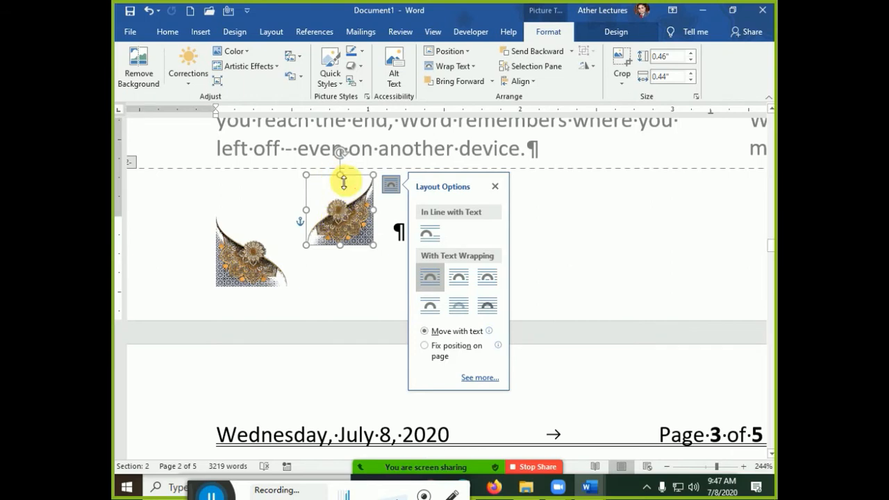
drag(343, 182, 339, 196)
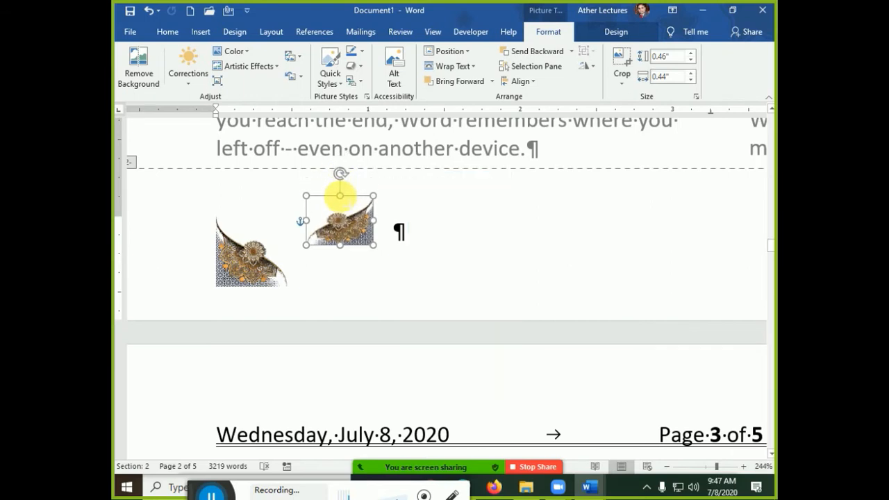
click(248, 278)
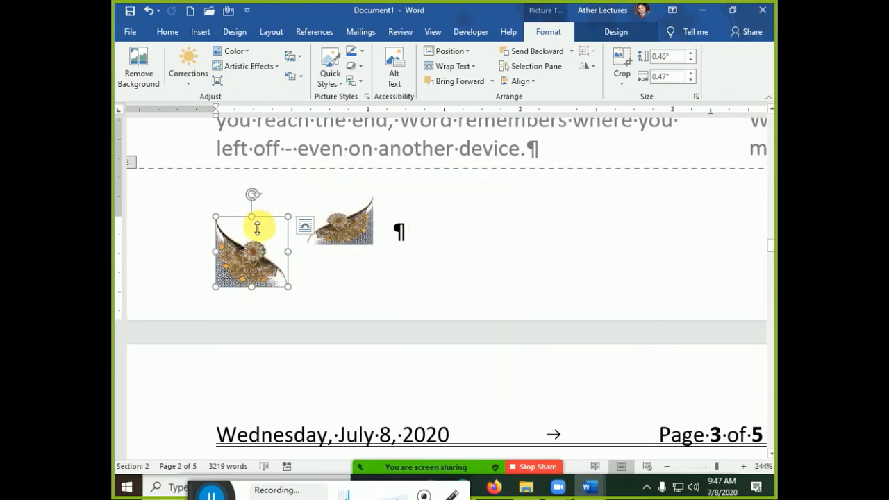
key(ctrl+z)
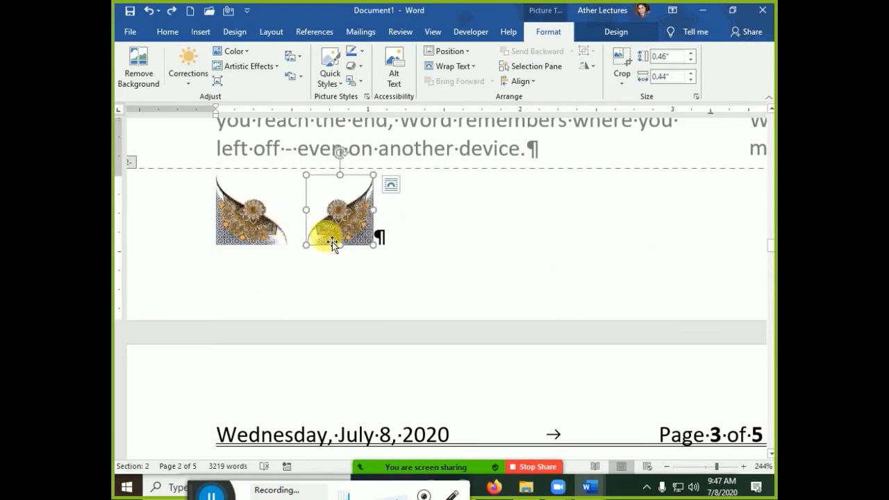
- Apply Square text wrapping to the right footer picture and again to the left one
click(251, 224)
click(330, 221)
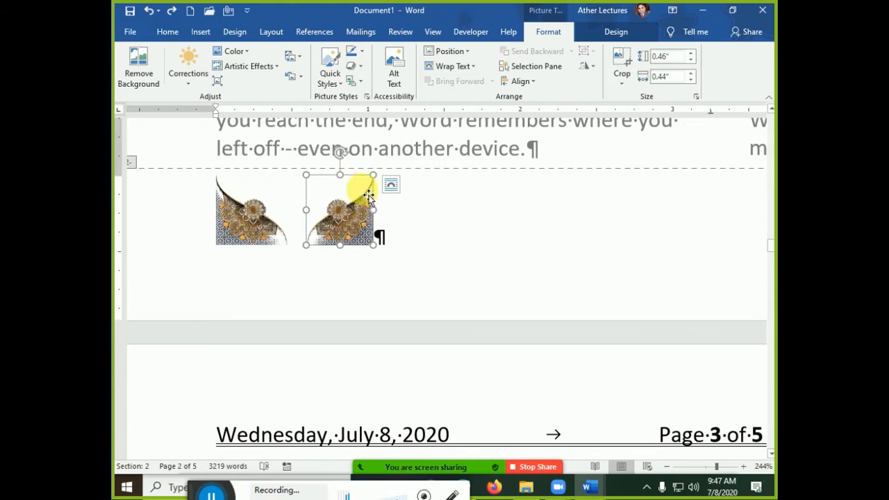
click(459, 66)
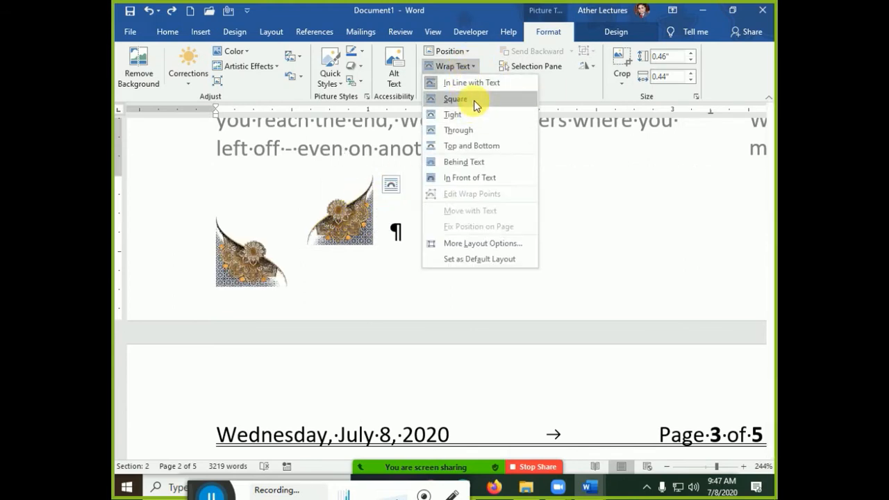
click(476, 104)
click(271, 263)
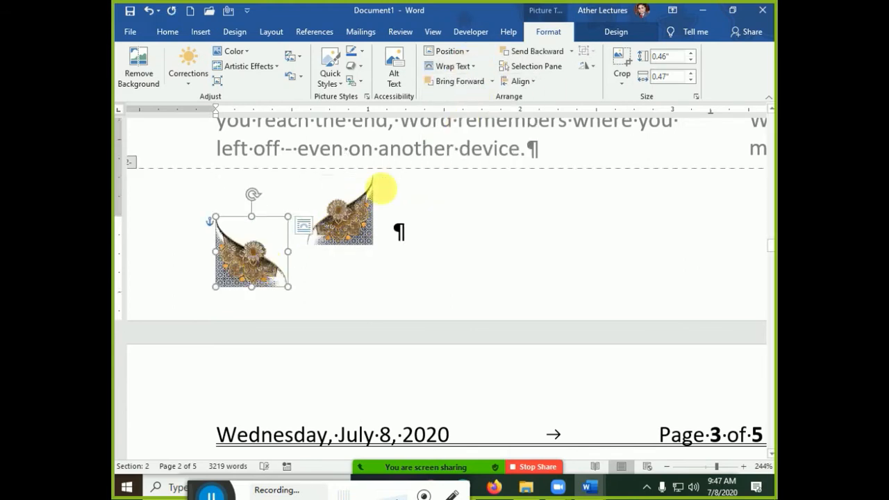
click(453, 66)
click(472, 99)
- Set the left footer picture's height to 0.3"
click(273, 235)
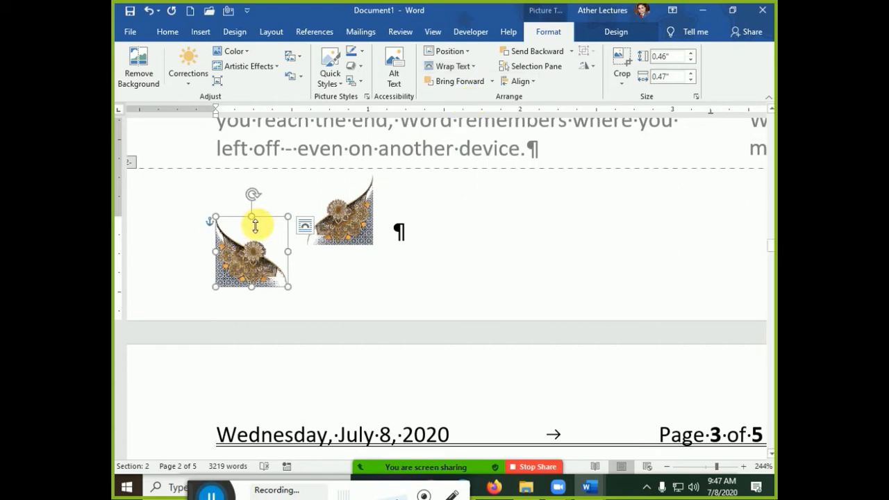
drag(678, 60, 616, 50)
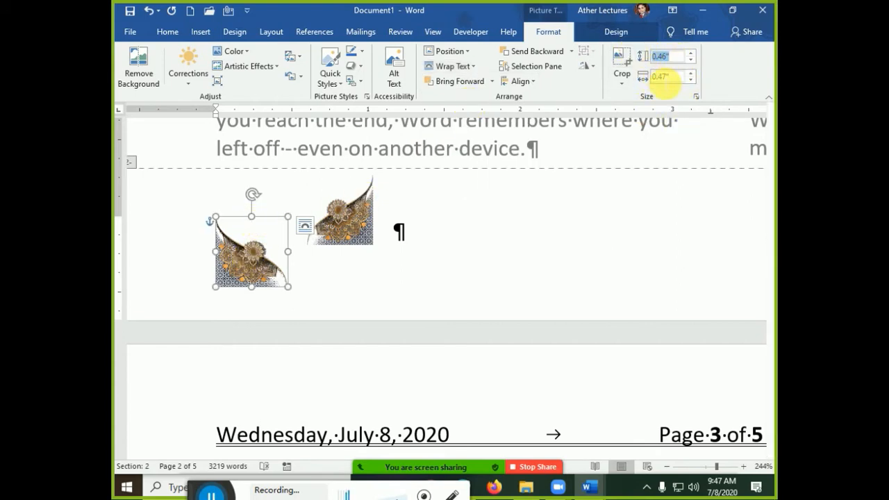
text(.3)
key(Return)
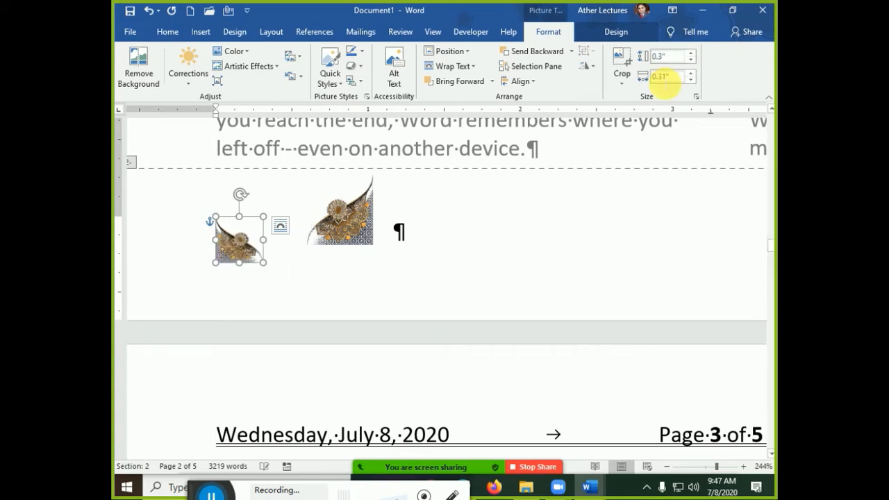
- Set the right footer picture's height to 0.3"
click(341, 232)
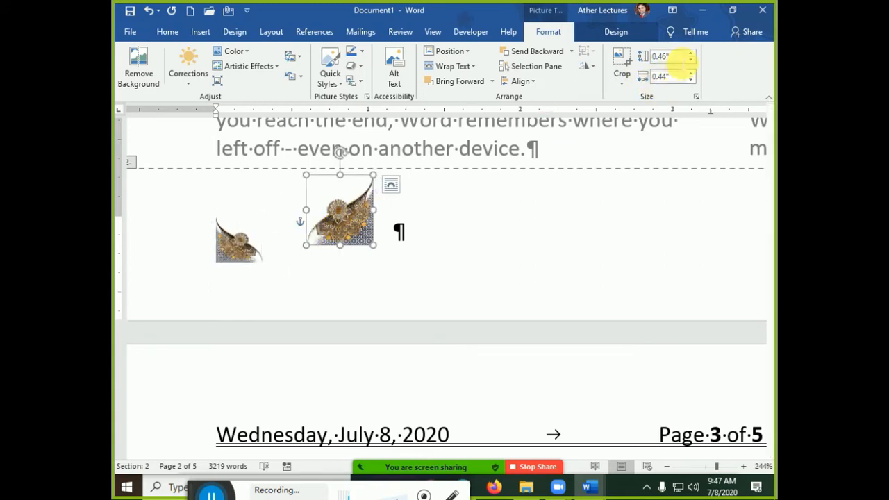
click(676, 57)
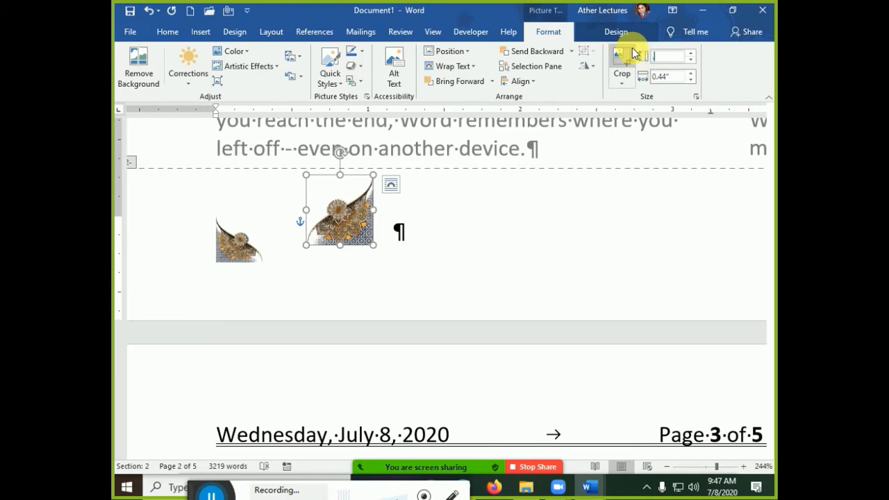
text(.3)
key(Return)
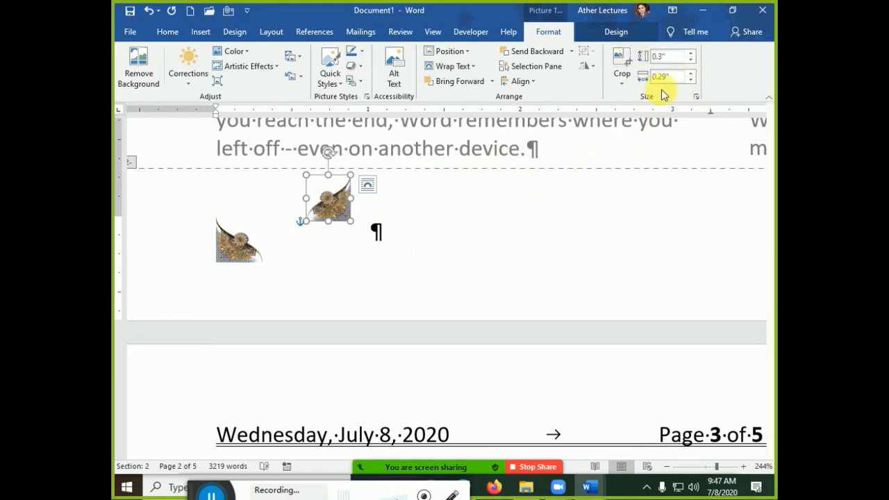
- Turn off Lock aspect ratio for the right footer picture
click(695, 96)
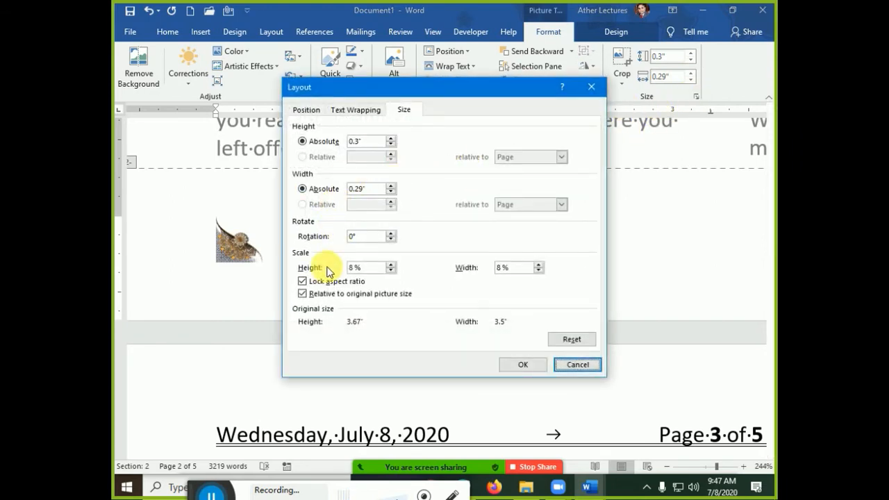
click(320, 284)
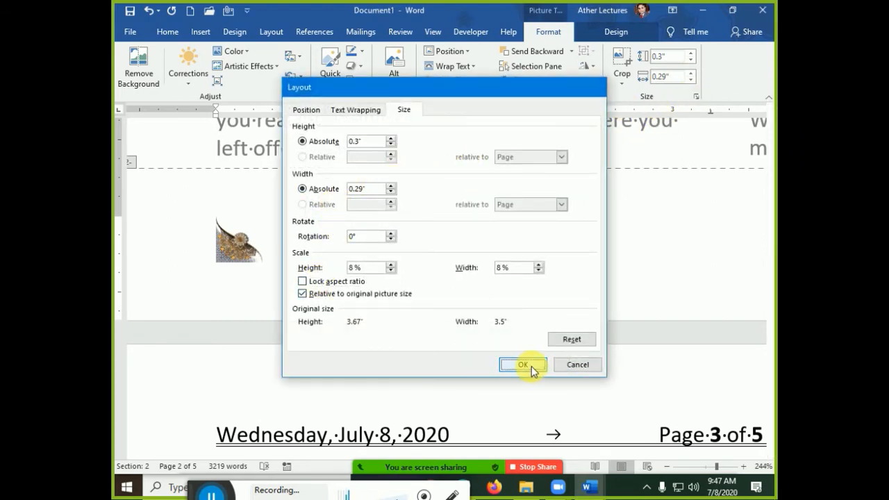
click(531, 366)
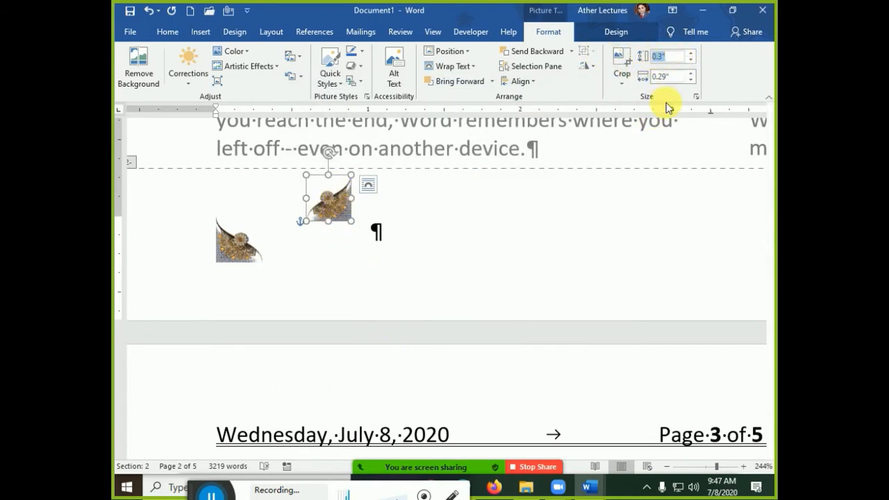
- Set the height of the right footer picture and of the left one to 0.2"
text(0.2)
key(Return)
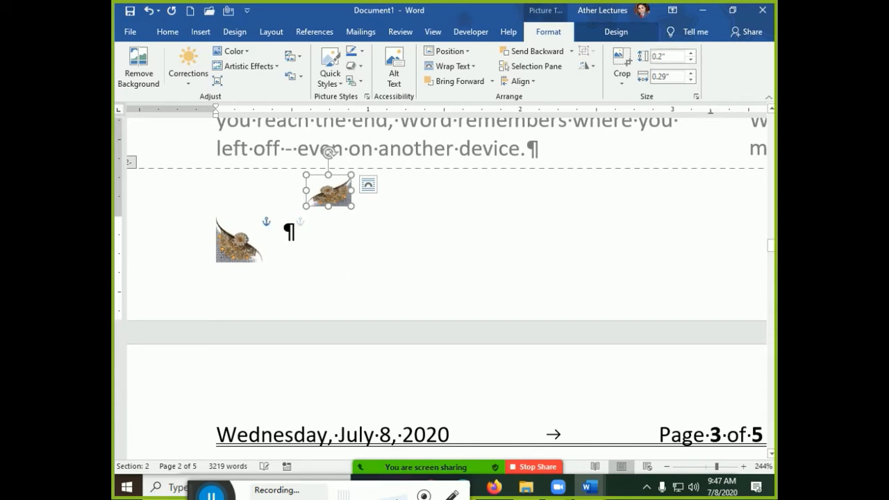
click(236, 239)
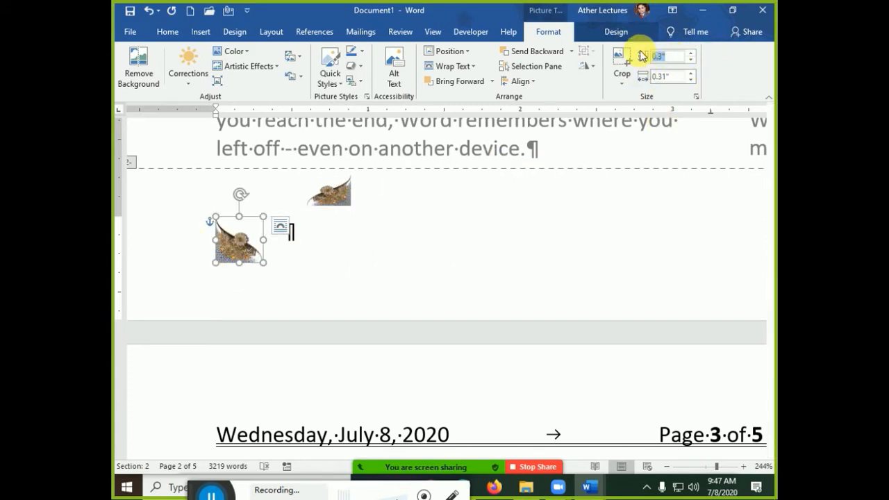
key(Return)
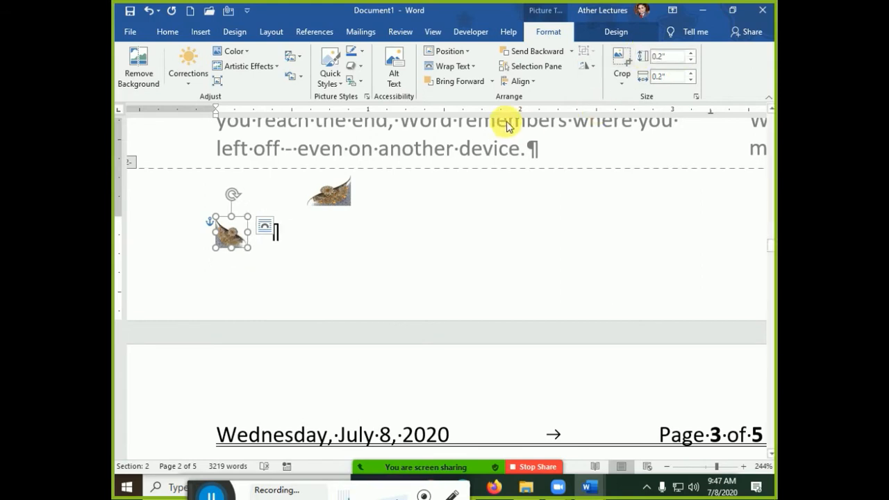
- Move the right footer picture farther right, to about the middle of the footer
drag(338, 199, 548, 199)
scroll(354, 262, down, 2)
scroll(351, 263, up, 3)
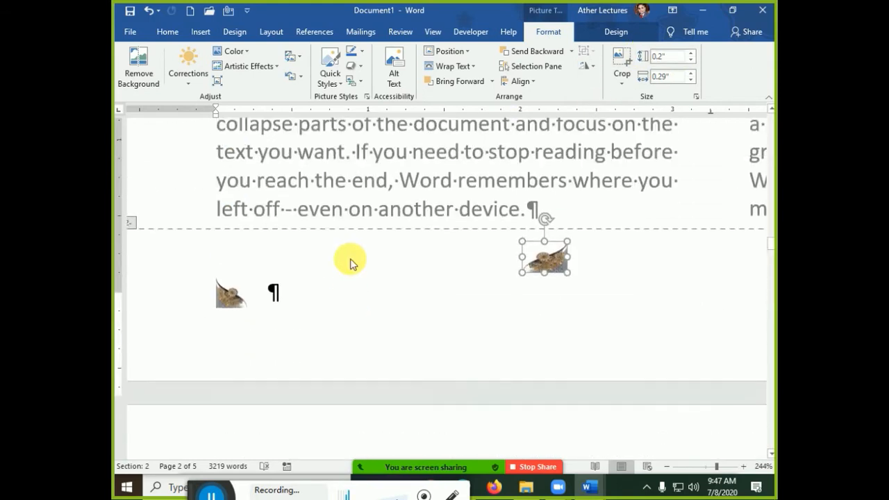
scroll(350, 263, down, 10)
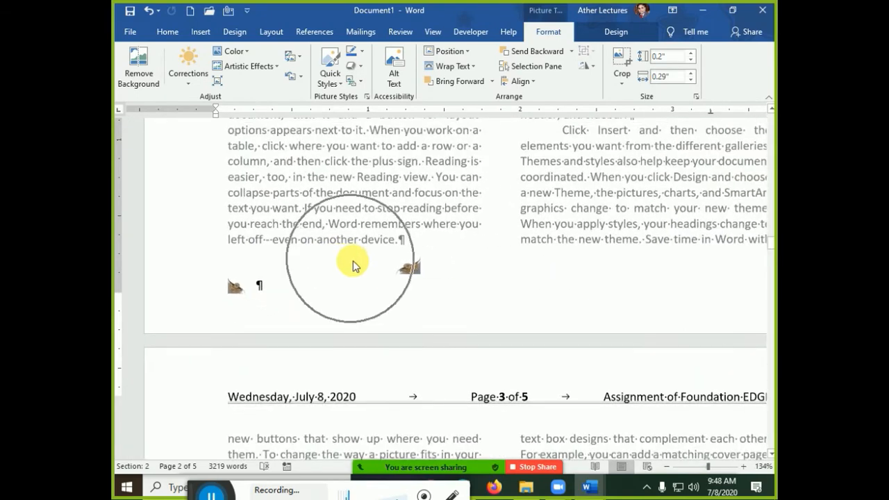
- Undo the right picture's move and the two 0.2" height changes
key(ctrl+z)
key(ctrl+z)
key(ctrl+z)
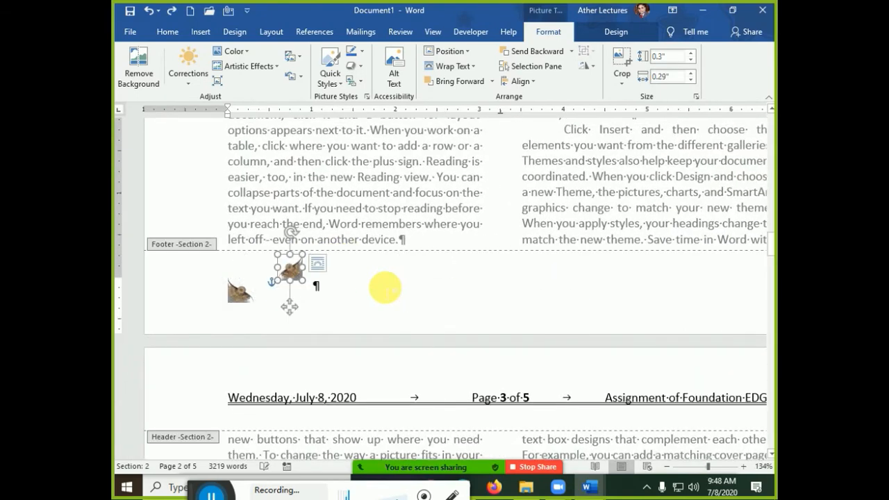
- Move both footer pictures to the middle of the footer, side by side with a gap between them
drag(322, 285, 540, 281)
drag(240, 302, 481, 286)
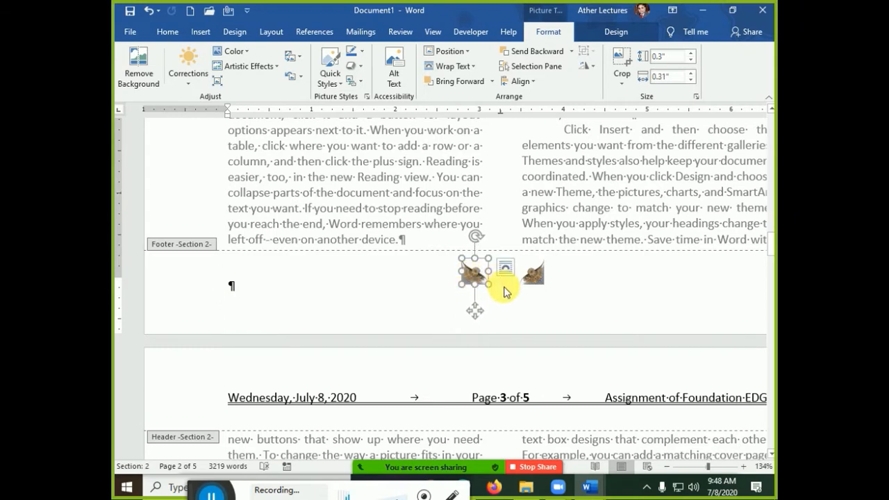
- Try to place the insertion point between the two footer pictures and nudge the left picture slightly down and left
click(505, 290)
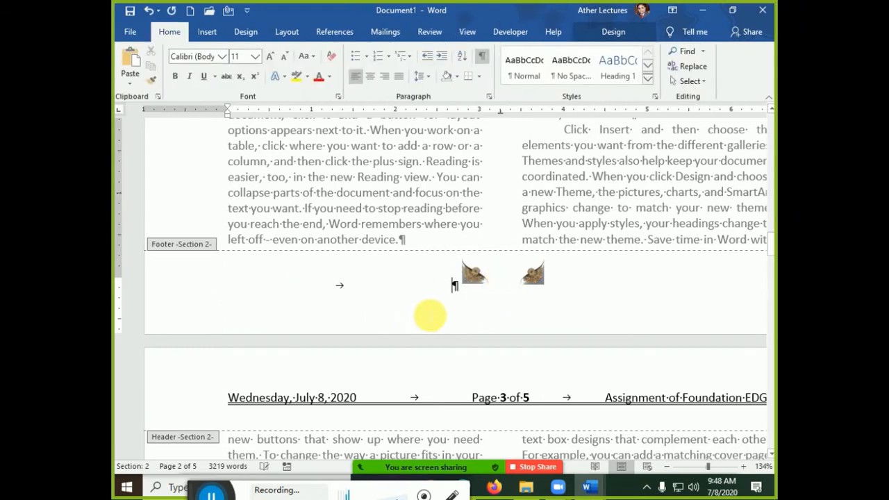
key(BackSpace)
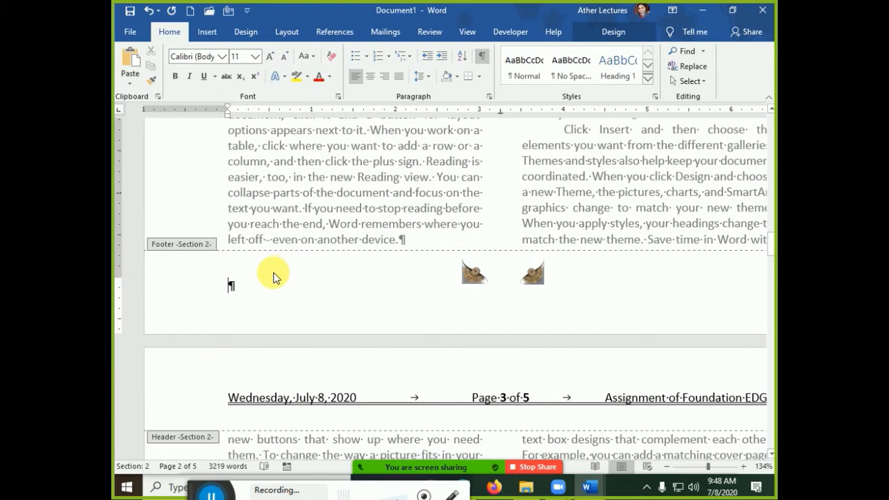
double_click(453, 284)
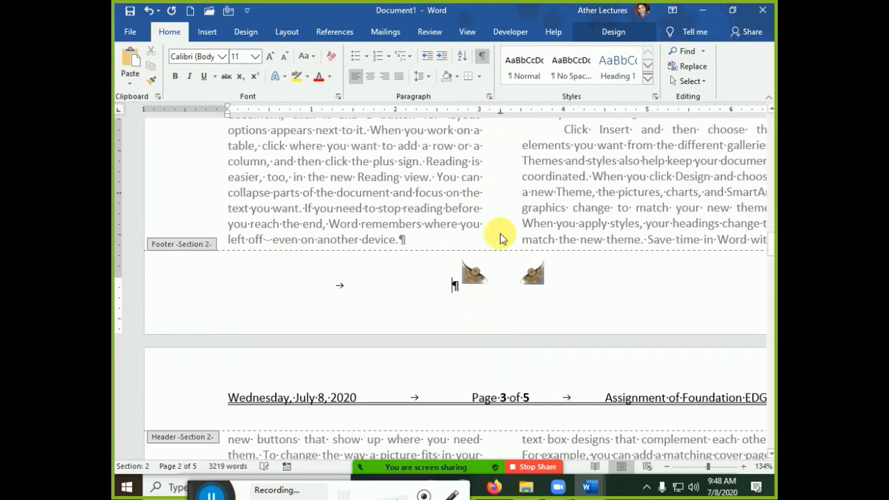
double_click(503, 285)
drag(476, 259, 467, 278)
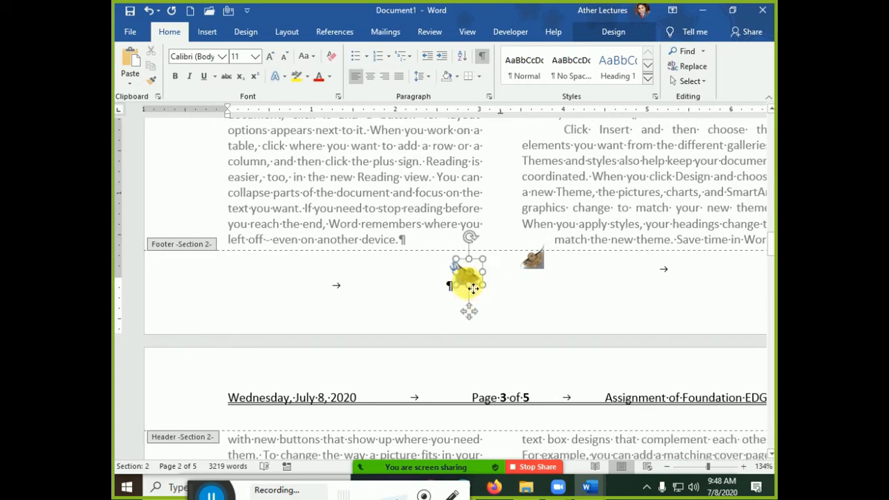
click(425, 294)
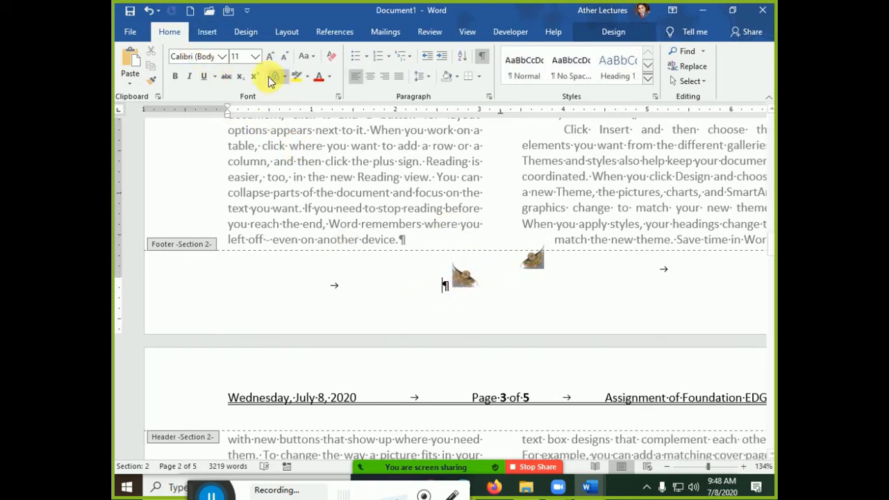
- Switch to Document2 and replace the header's page number text with the Plain Number 2 top-of-page number
key(alt+Tab)
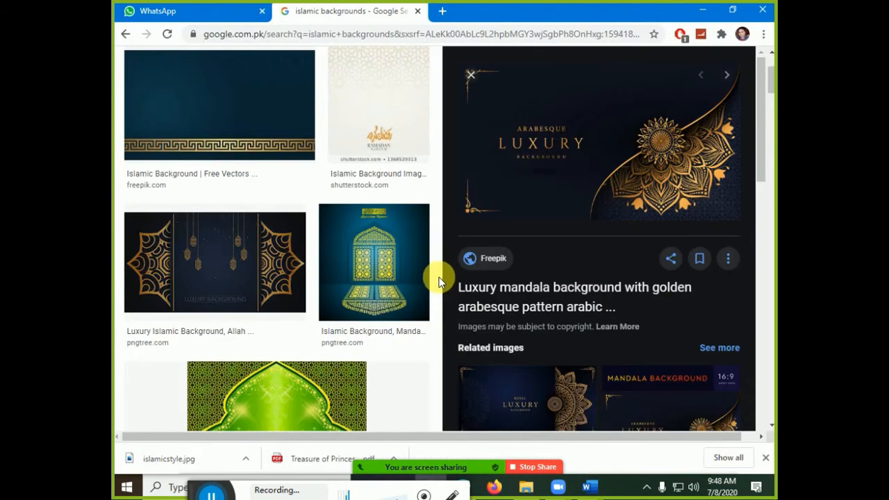
key(alt+Tab)
key(alt+Tab)
key(Tab)
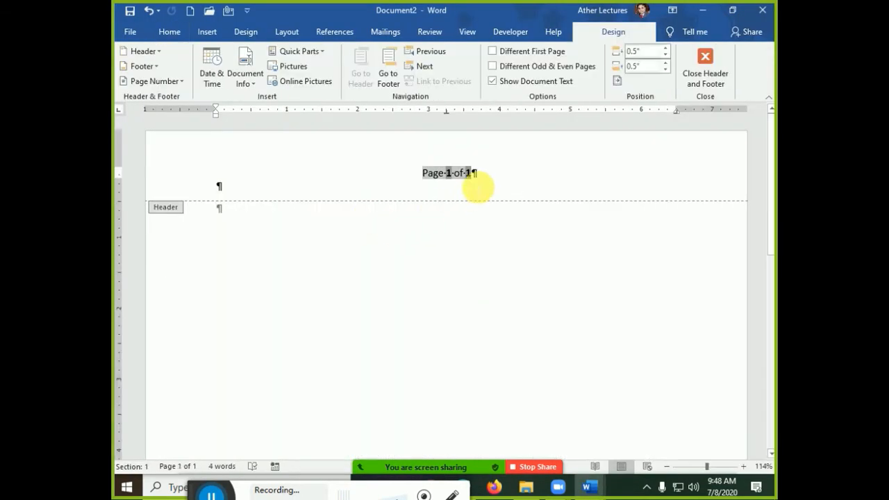
drag(512, 179, 287, 162)
key(Delete)
click(177, 84)
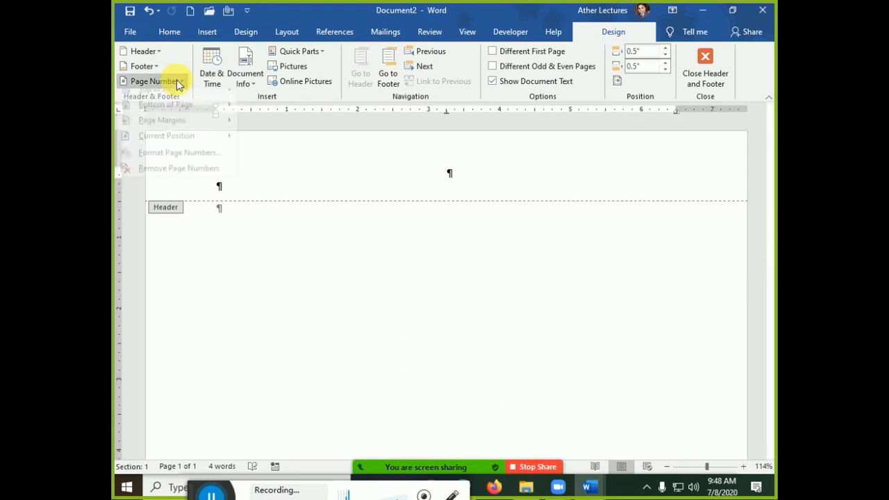
mouse_move(168, 95)
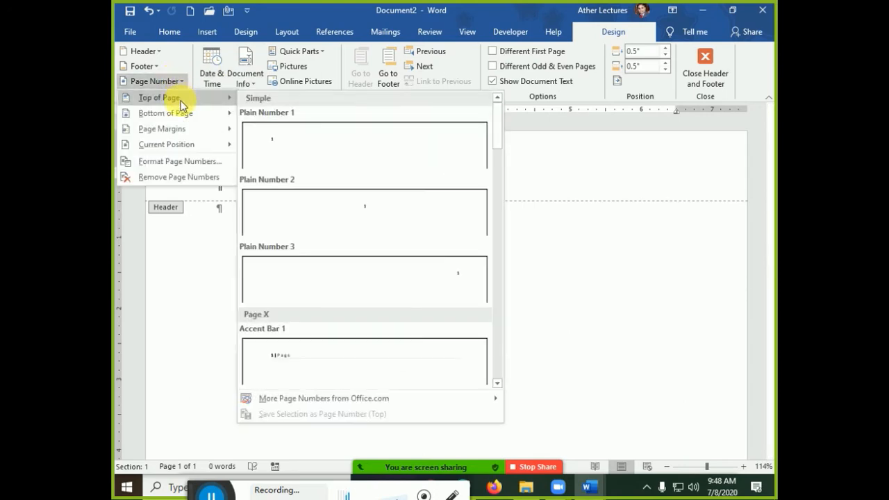
click(376, 220)
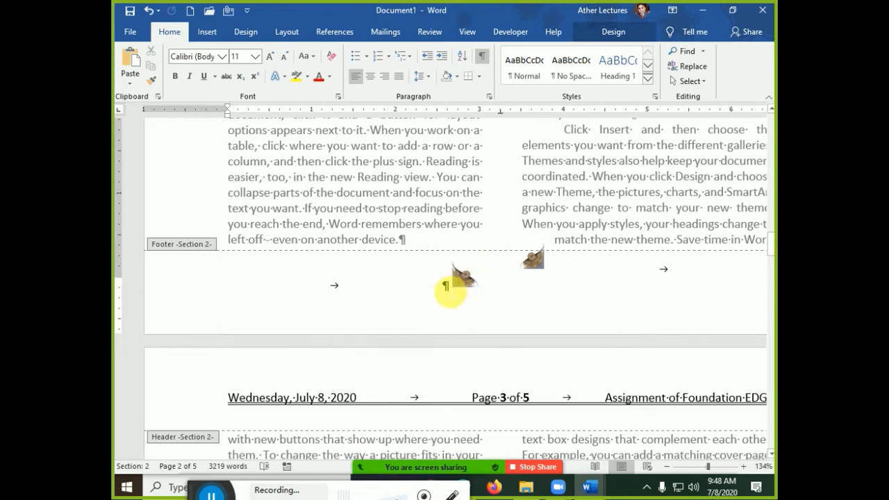
- Remove the tabs from the footer line of Document1
drag(450, 291, 466, 291)
key(ctrl+z)
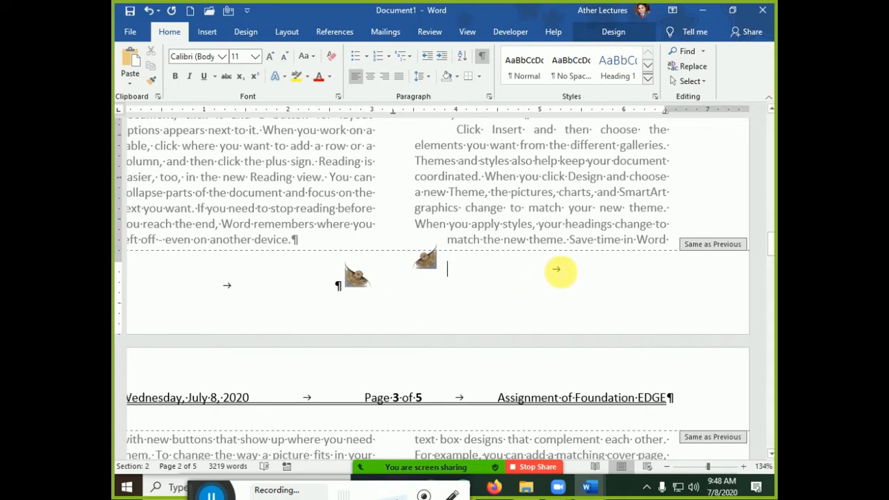
click(574, 270)
key(BackSpace)
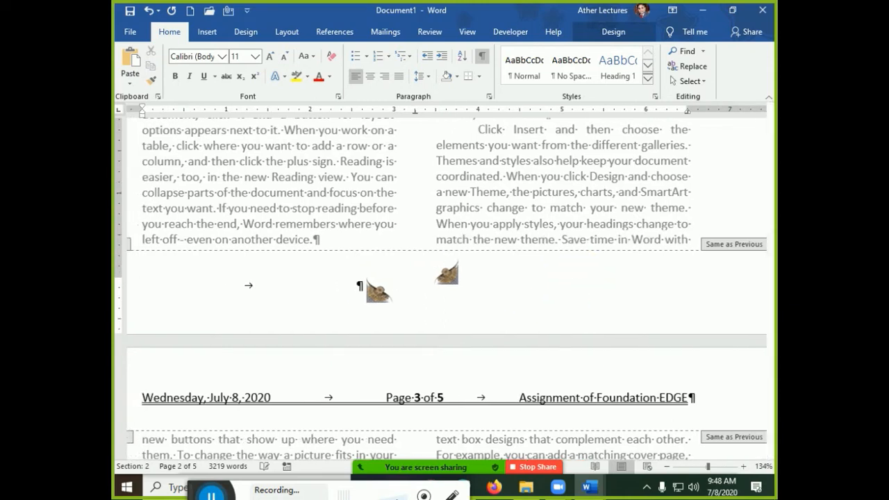
key(BackSpace)
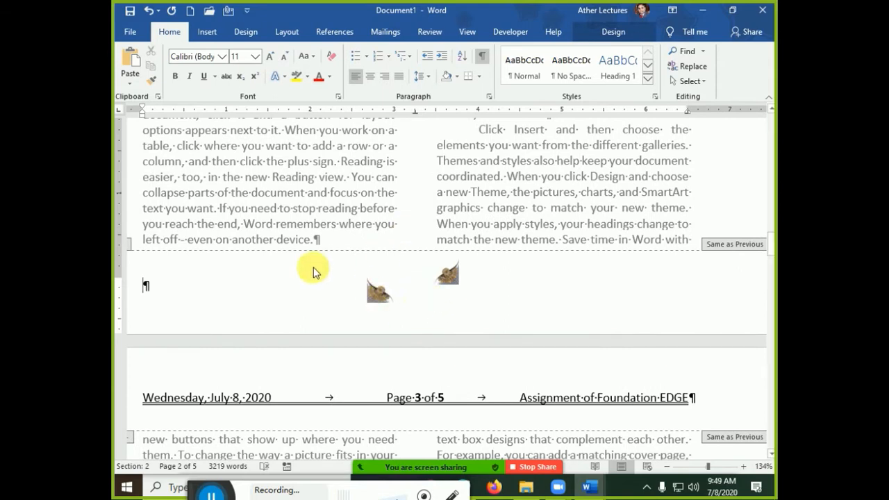
- Try to place the insertion point in the middle of the footer line, leaving and reopening the footer
click(351, 286)
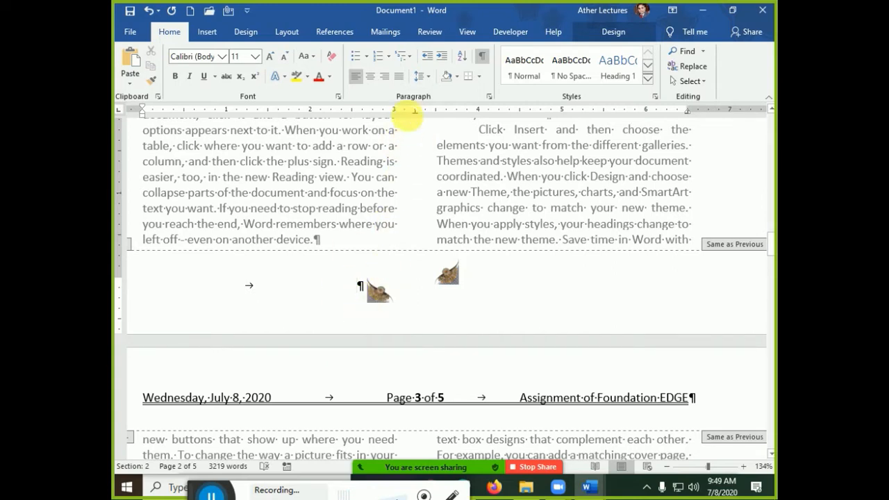
click(415, 114)
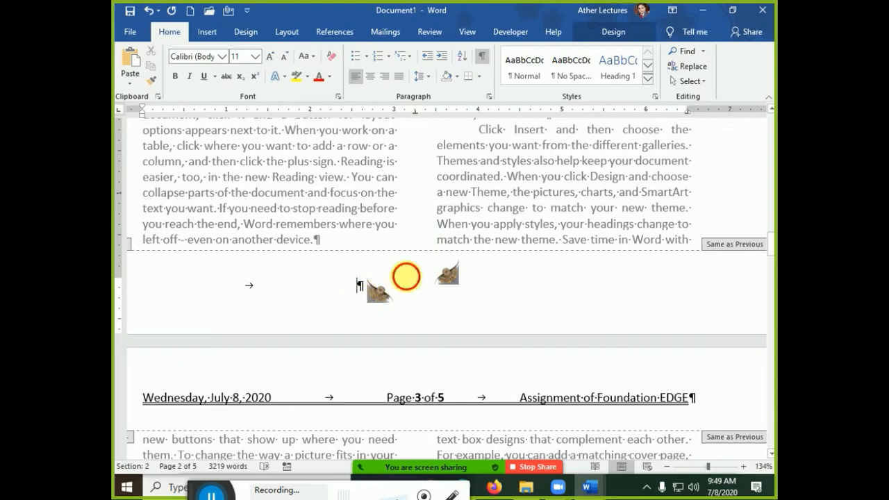
key(Escape)
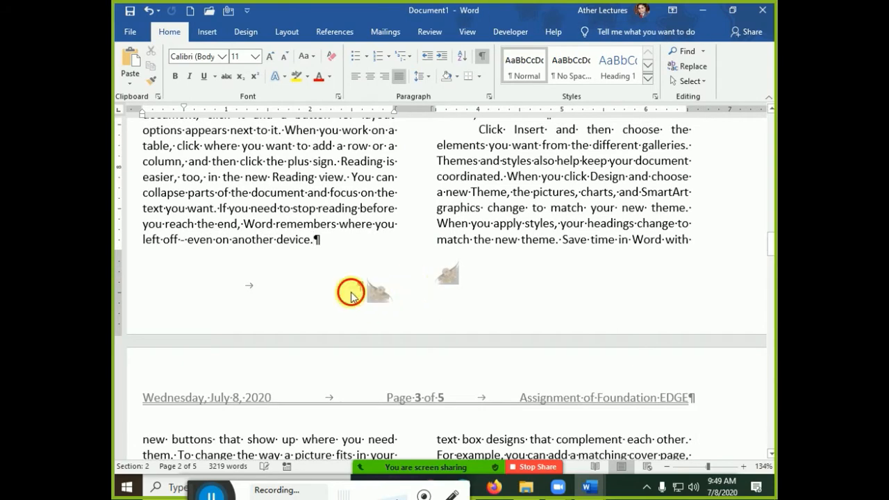
double_click(353, 291)
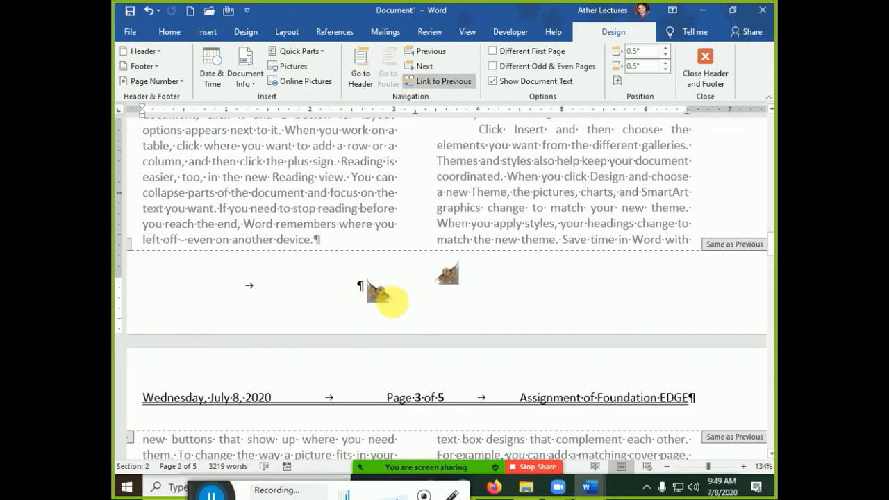
- Move both ornament pictures up out of the footer and insert a centred page number in the footer
drag(379, 292, 373, 204)
drag(440, 275, 456, 205)
click(429, 315)
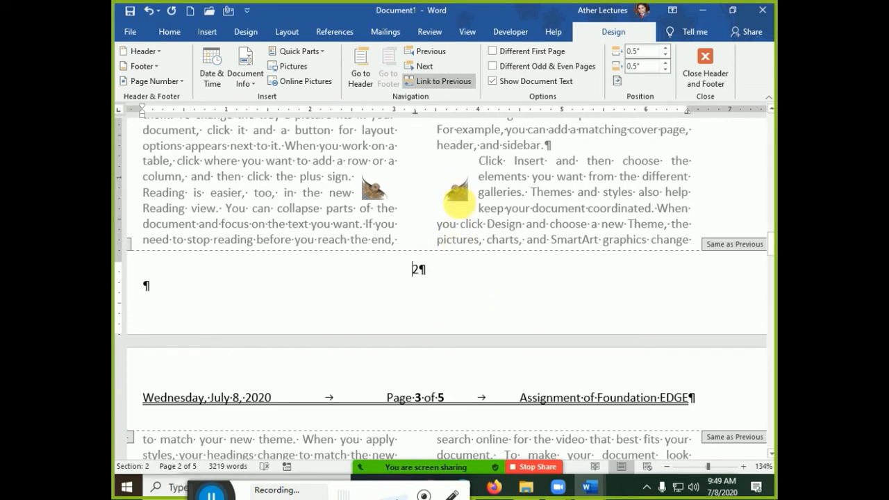
- Move the right ornament picture down into the footer and set both ornament pictures' text wrapping to Behind Text
drag(459, 205, 480, 264)
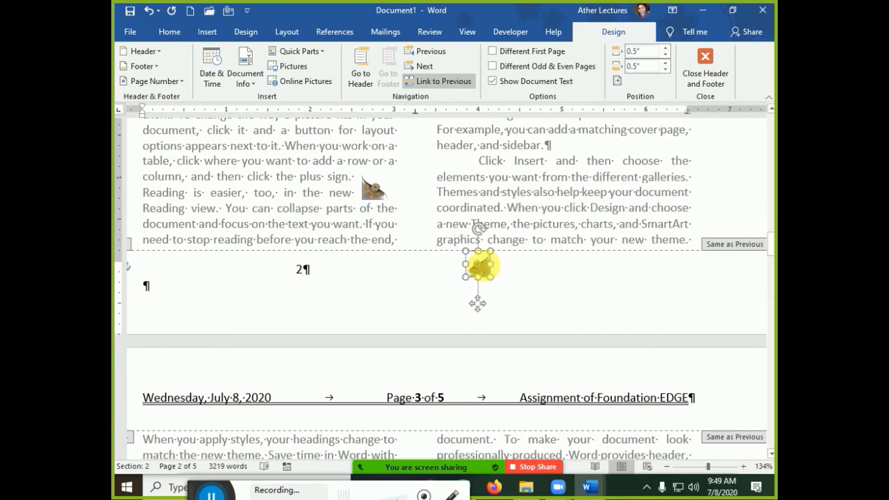
click(373, 189)
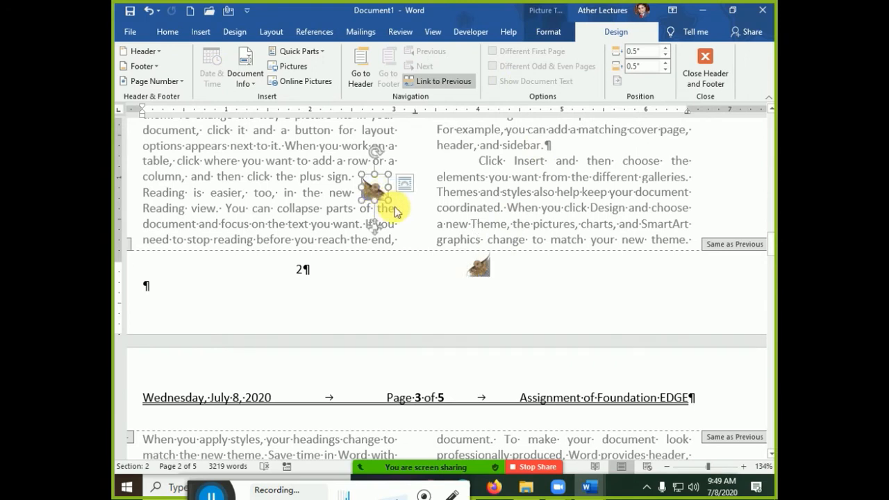
click(405, 183)
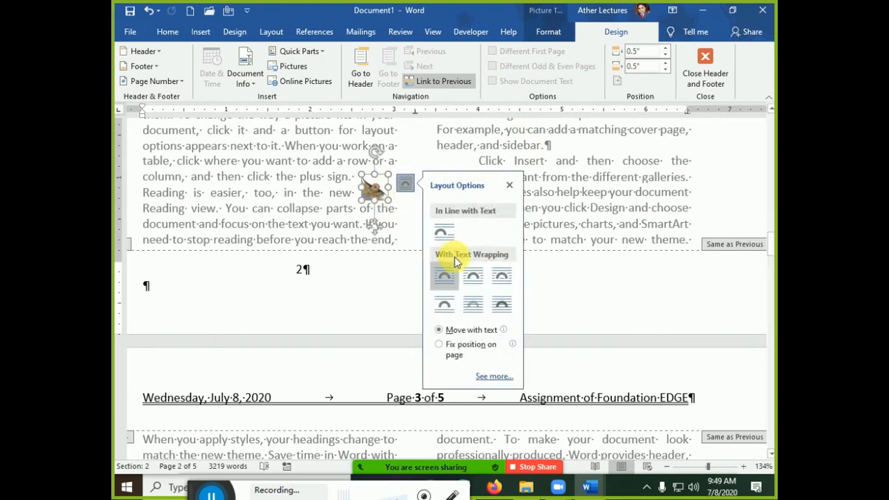
click(564, 33)
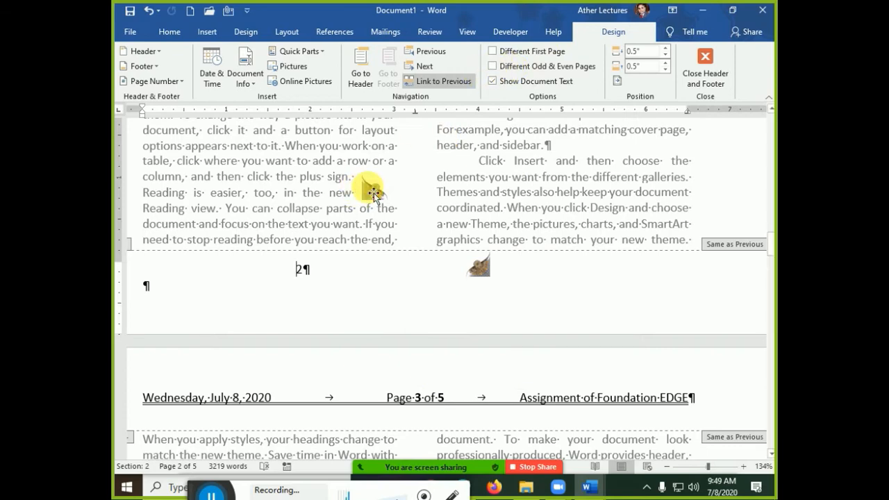
click(368, 188)
click(547, 31)
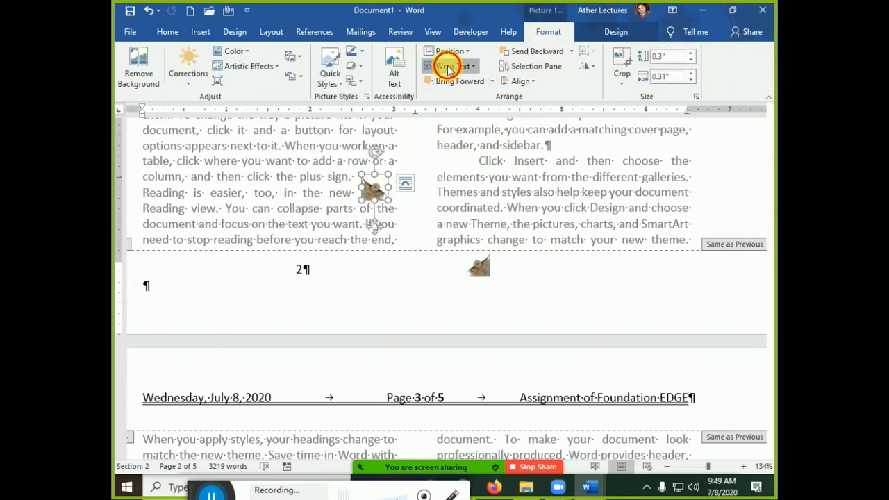
click(446, 66)
click(464, 162)
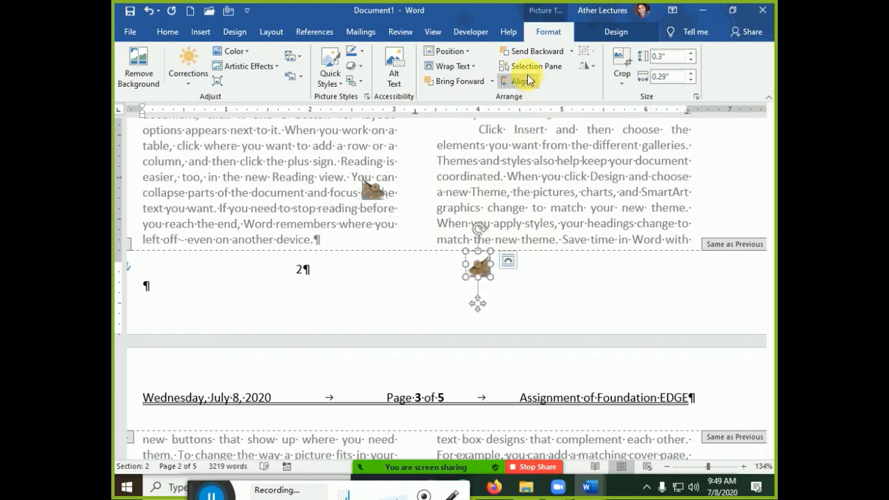
click(451, 66)
click(498, 167)
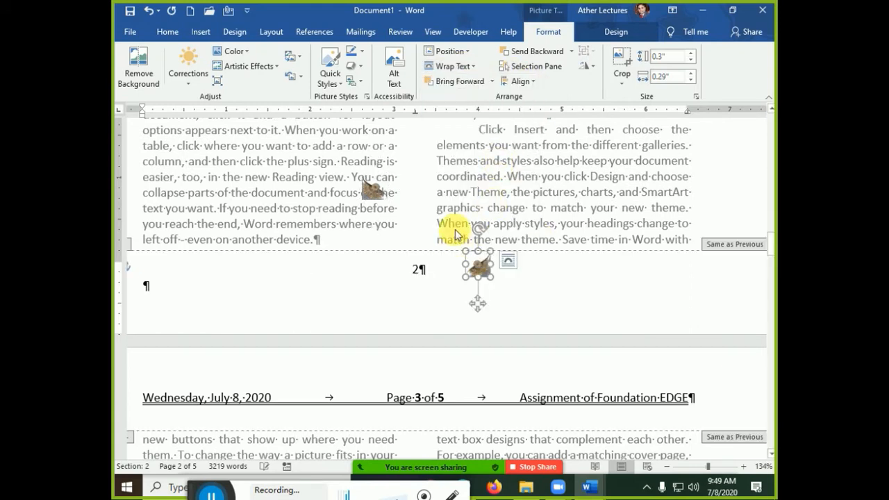
- Position the two ornament pictures closely on either side of the footer page number and return to the document body
mouse_move(373, 193)
mouse_down()
mouse_move(389, 271)
mouse_move(400, 278)
mouse_up()
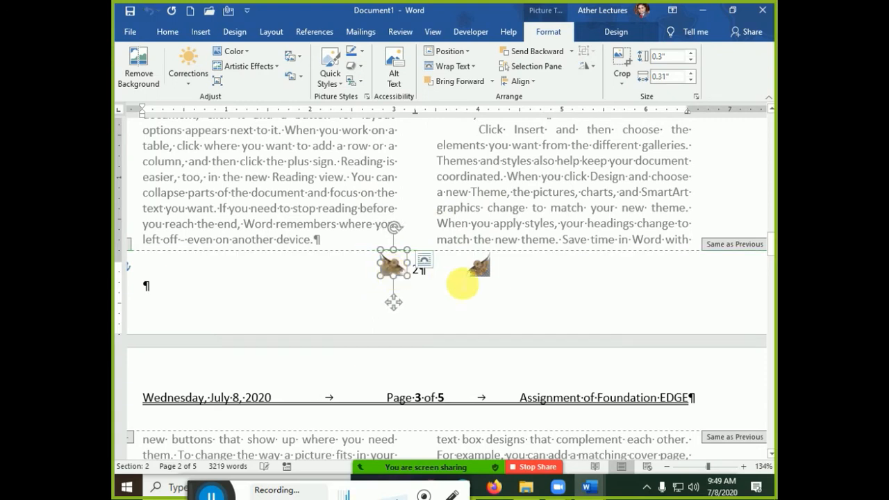
drag(477, 270, 450, 278)
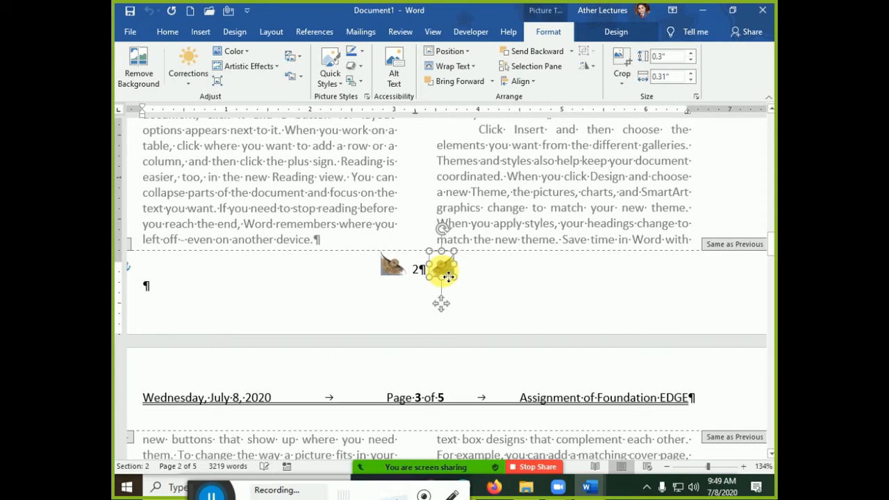
click(398, 278)
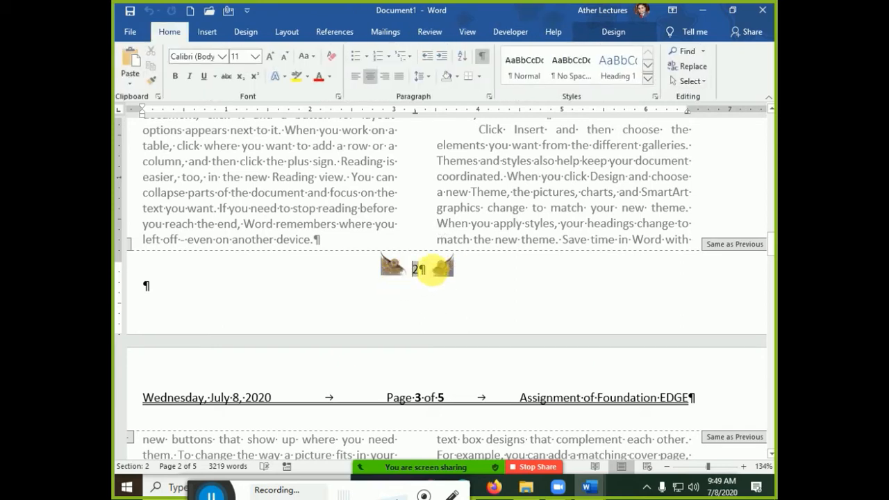
click(479, 310)
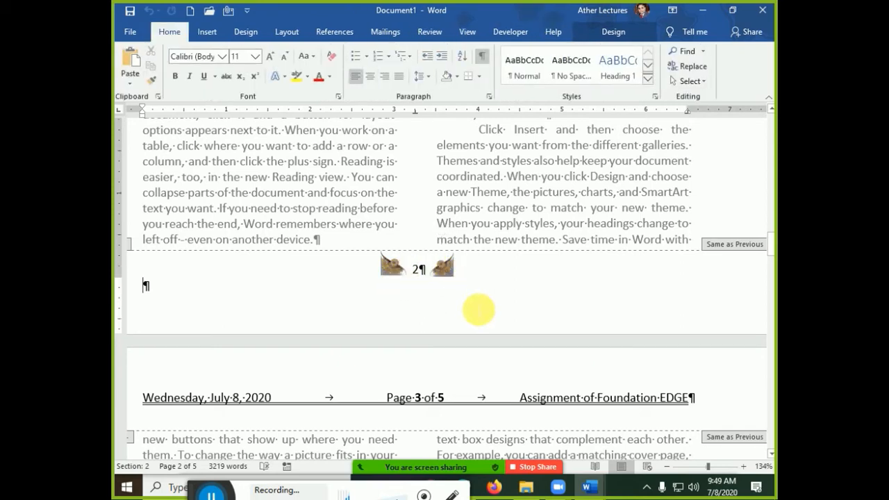
double_click(506, 162)
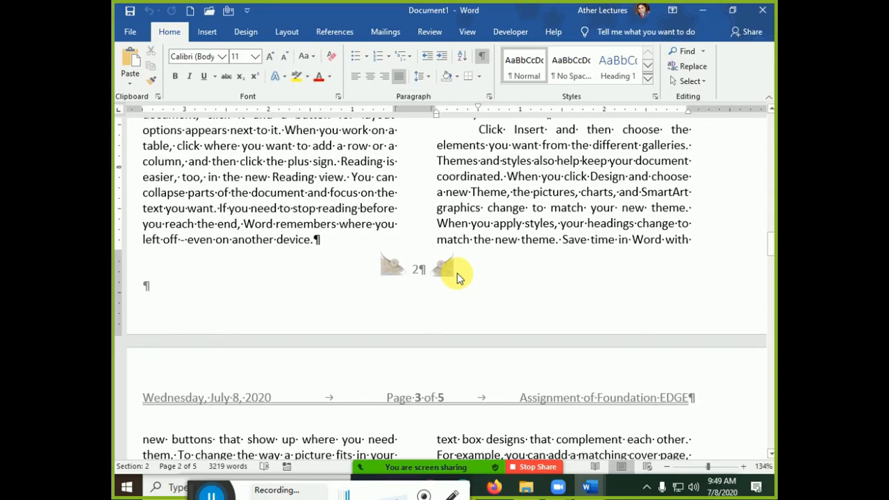
- Examine the ornamented page numbers at the foot of several pages in an enlarged print preview, and return to the document
key(ctrl+p)
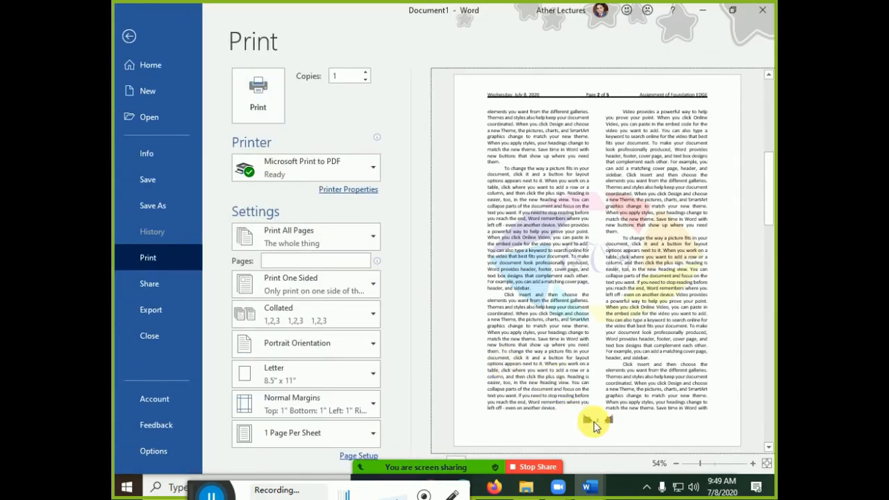
ctrl+scroll(602, 425, up, 7)
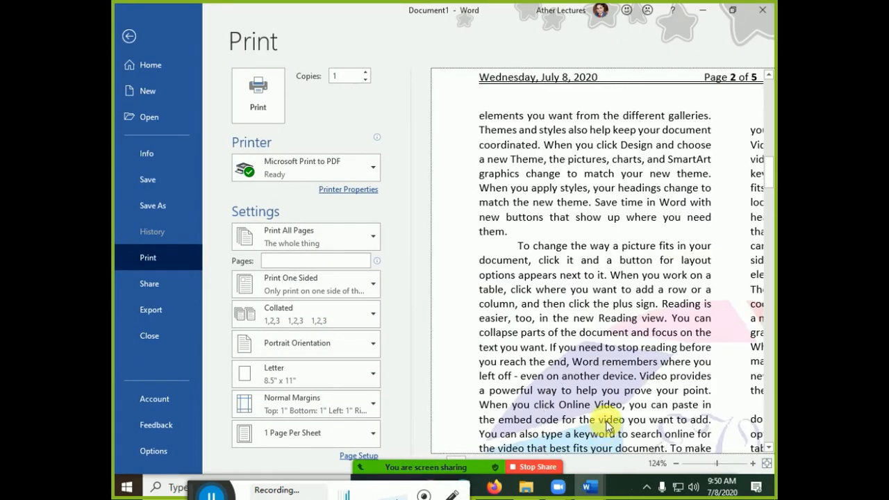
scroll(604, 410, down, 3)
scroll(606, 400, up, 5)
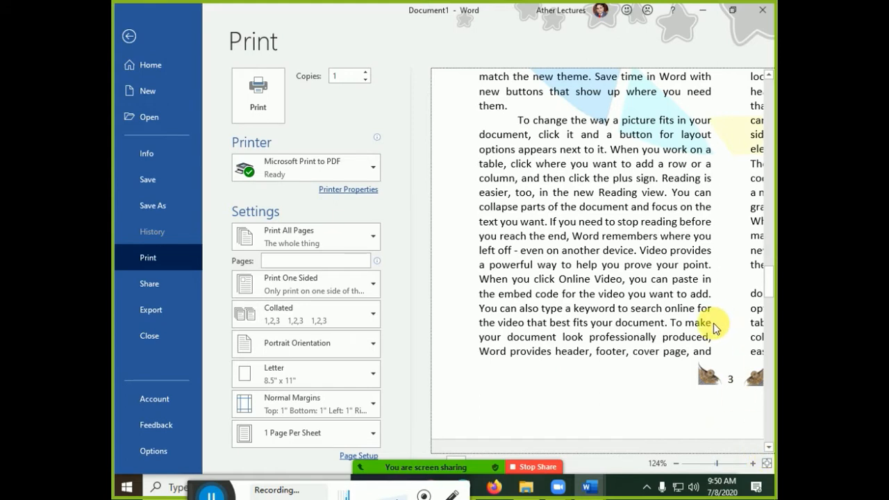
scroll(715, 327, down, 1)
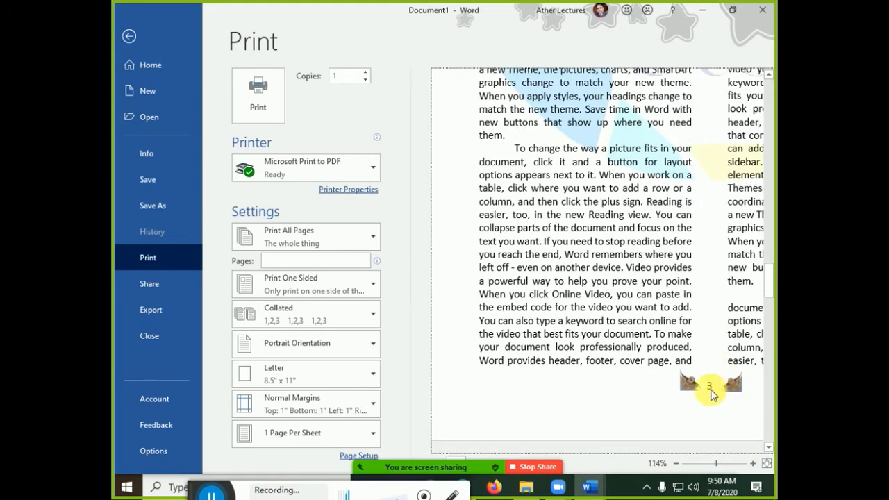
scroll(711, 394, down, 6)
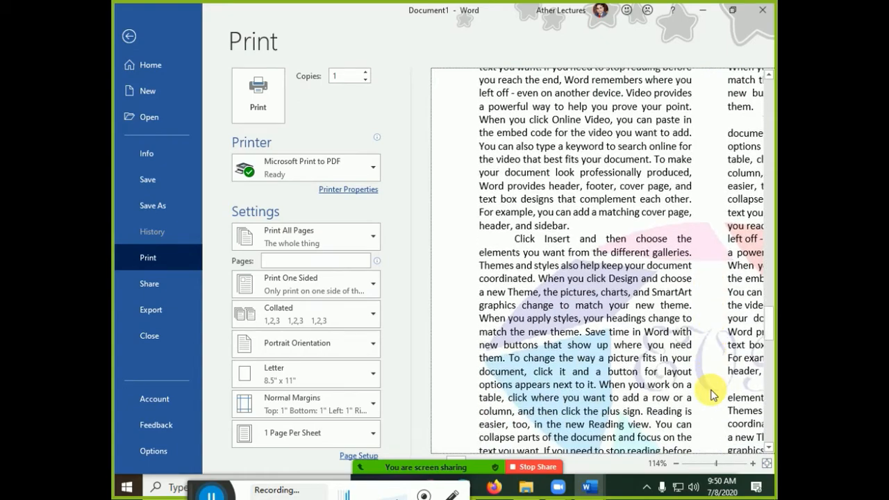
scroll(712, 394, down, 2)
scroll(712, 396, up, 5)
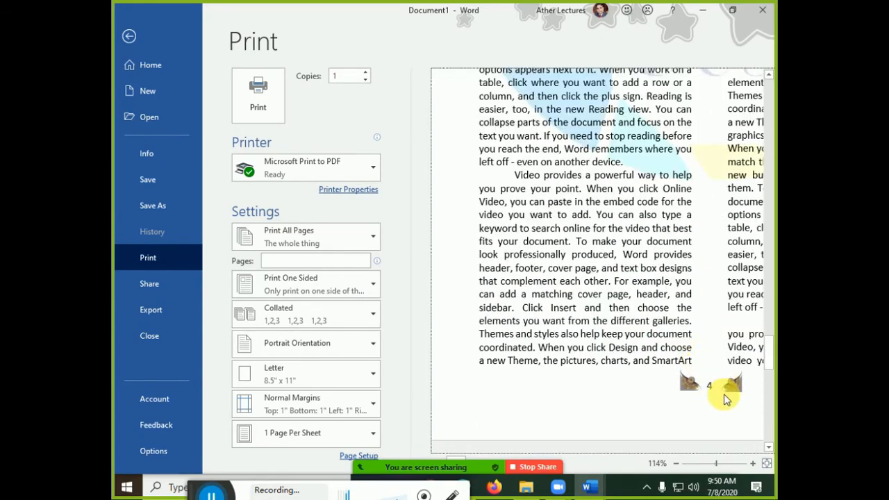
key(Escape)
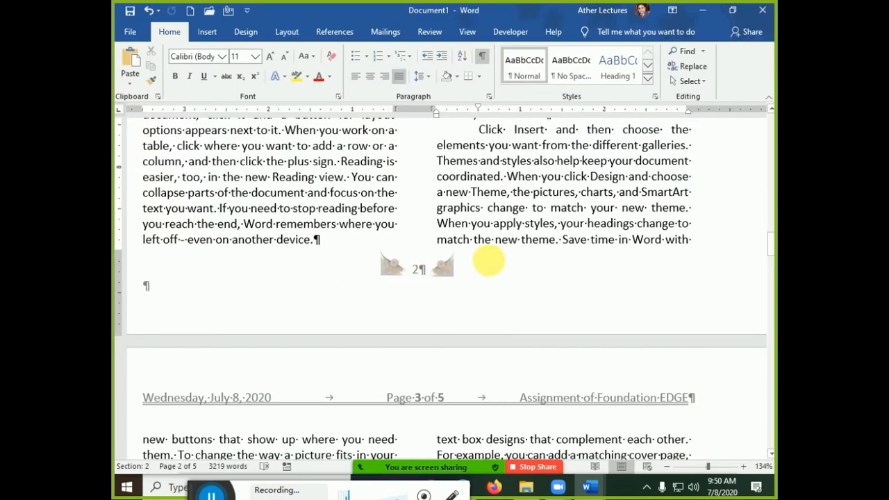
- Reopen the footer and draw a small quad arrow callout shape over the page number, between the two ornament pictures
click(207, 32)
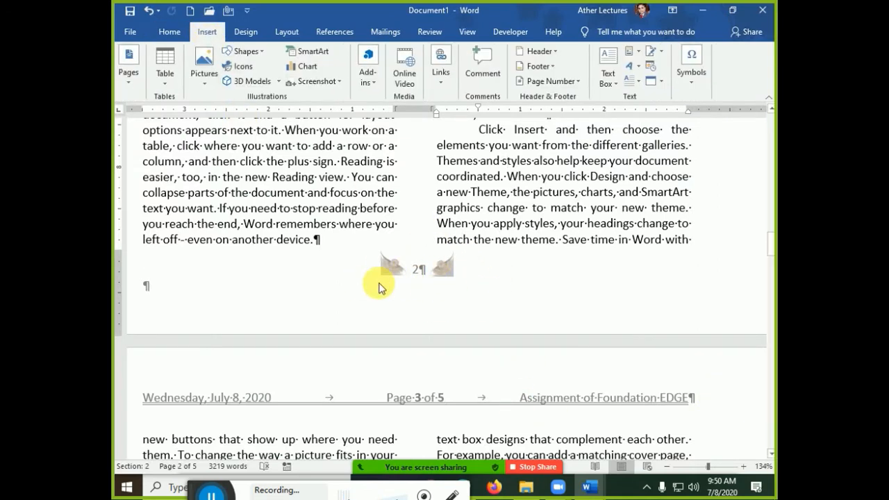
double_click(382, 279)
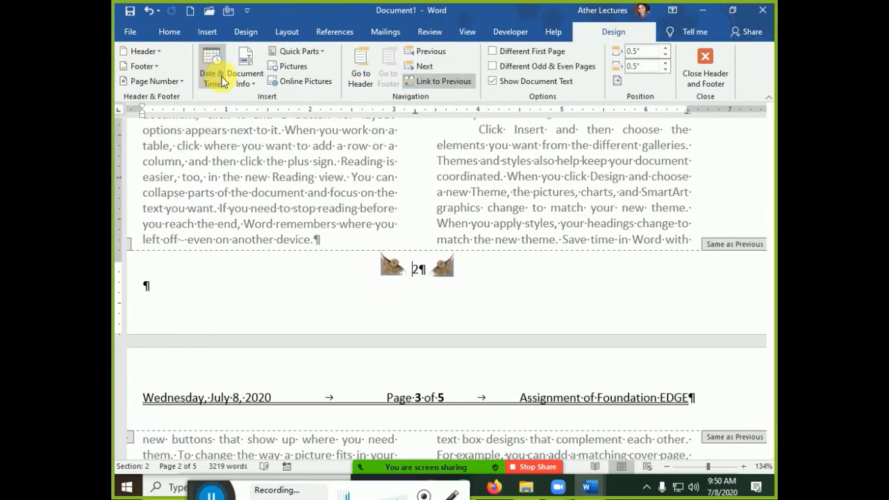
click(207, 33)
click(244, 51)
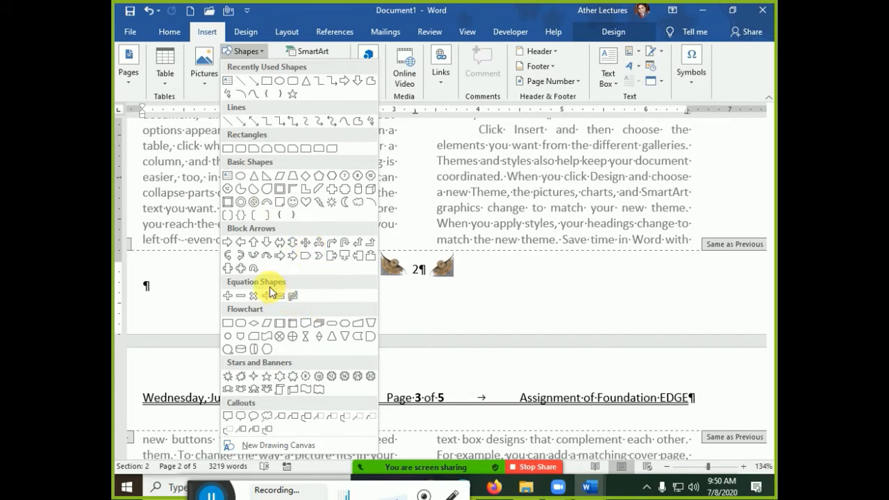
click(242, 270)
click(603, 151)
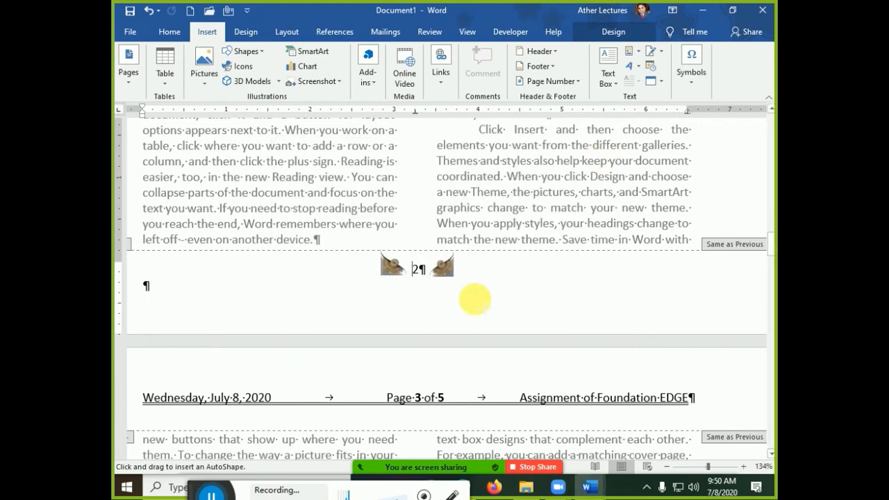
drag(404, 250, 425, 279)
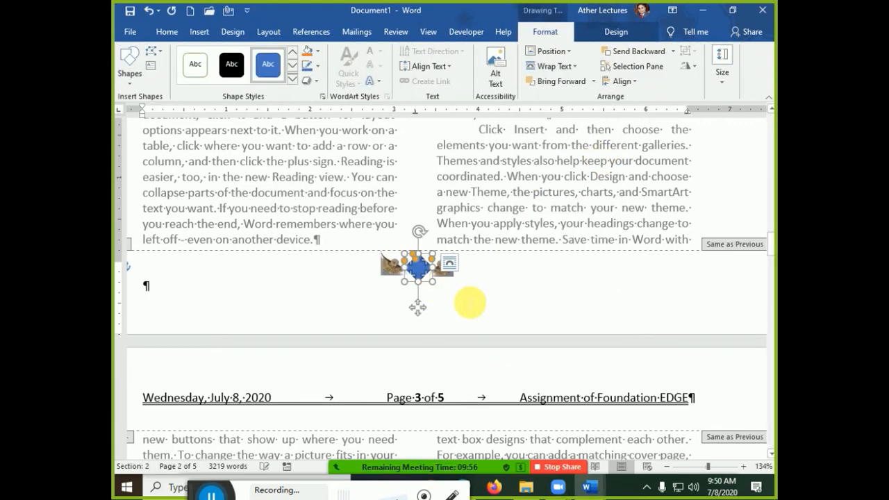
- Set the callout shape's text wrapping to Behind Text and nudge it slightly so it is centred on the page number
click(548, 69)
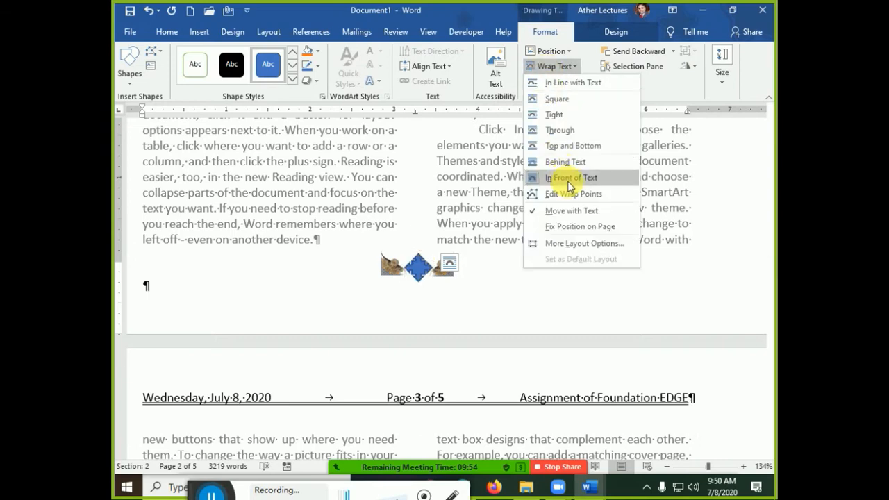
click(566, 161)
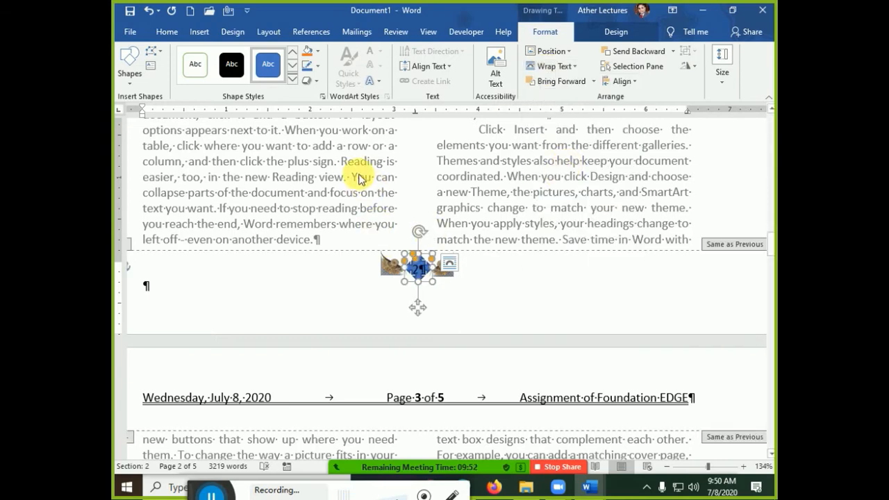
click(452, 294)
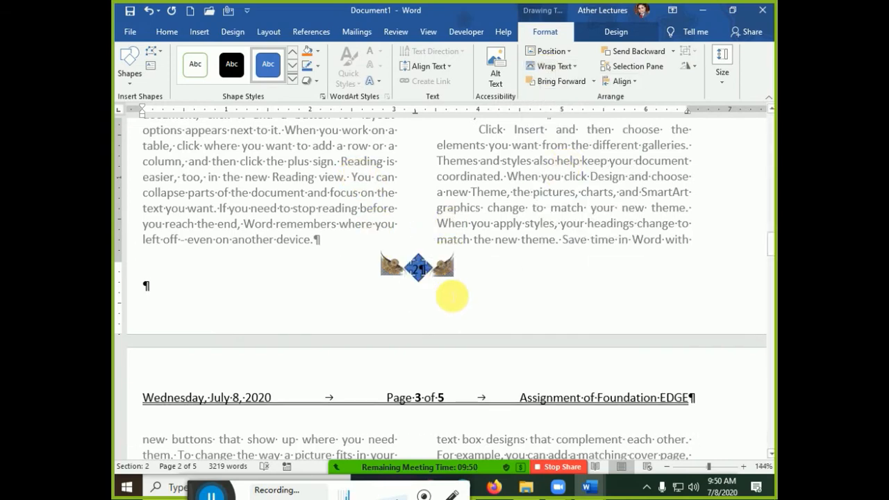
scroll(452, 297, up, 13)
click(438, 306)
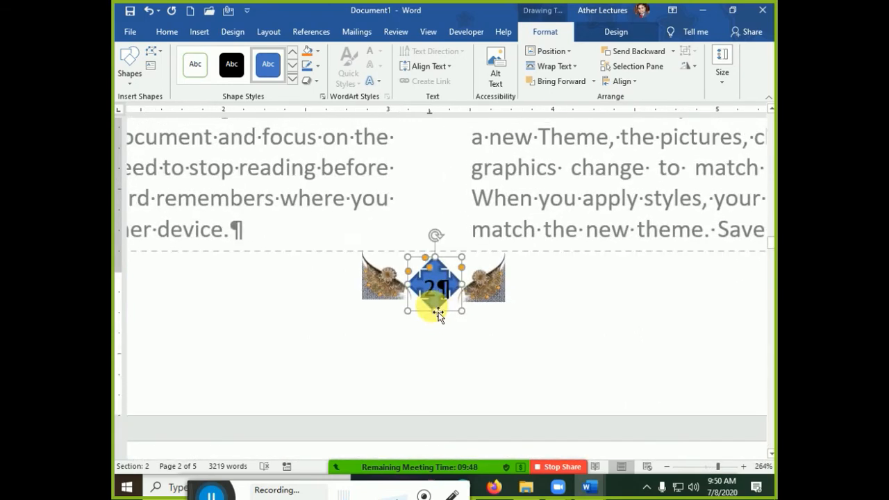
drag(444, 314, 442, 315)
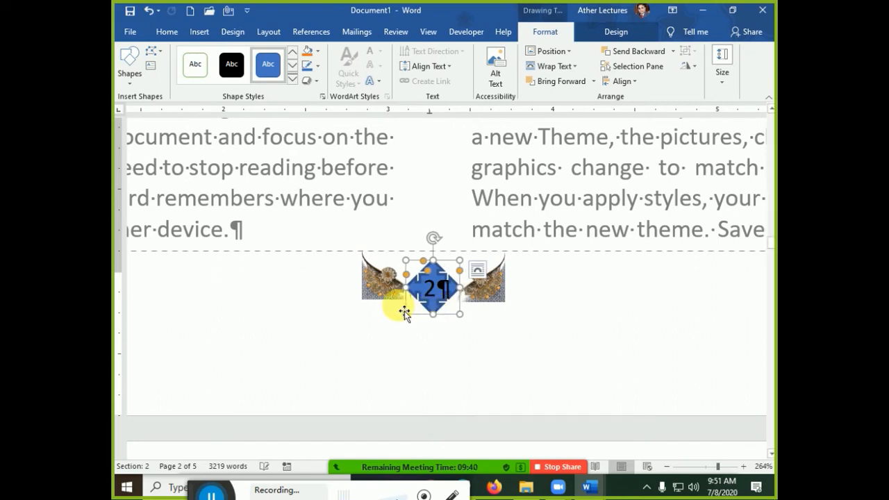
click(382, 294)
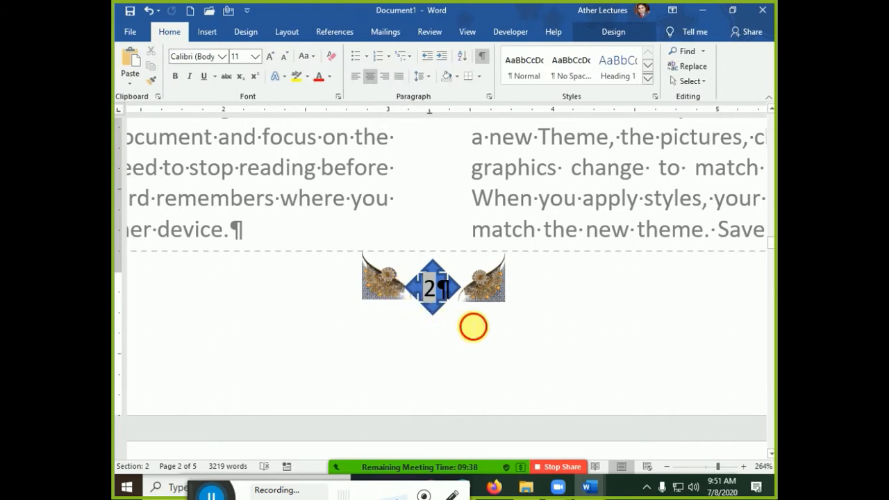
click(470, 321)
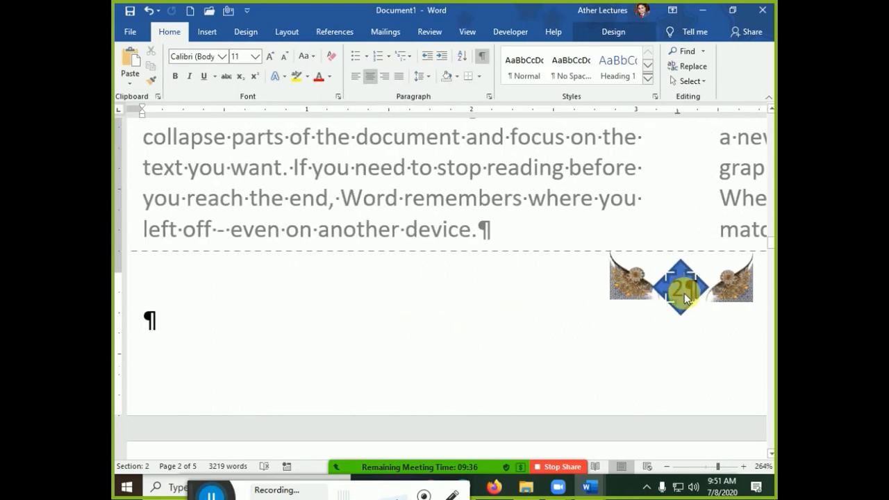
- Apply the gold shape style from the last row of theme styles to the callout shape behind the page number
click(685, 303)
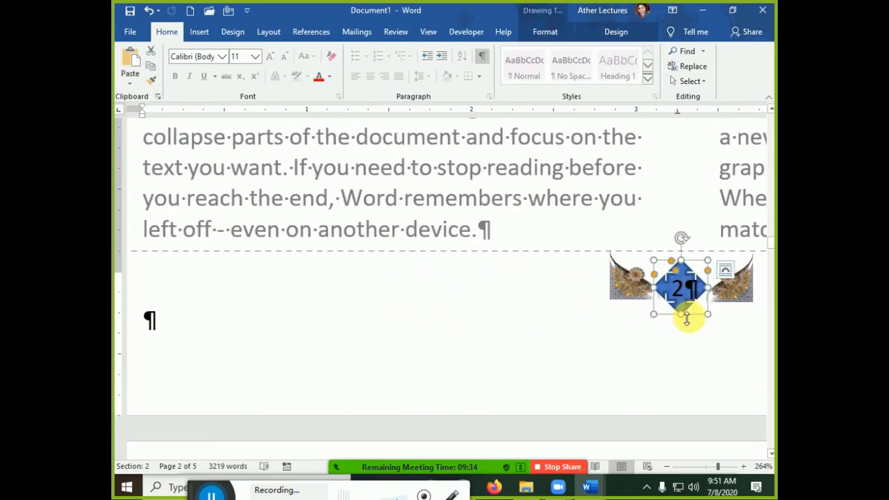
click(598, 33)
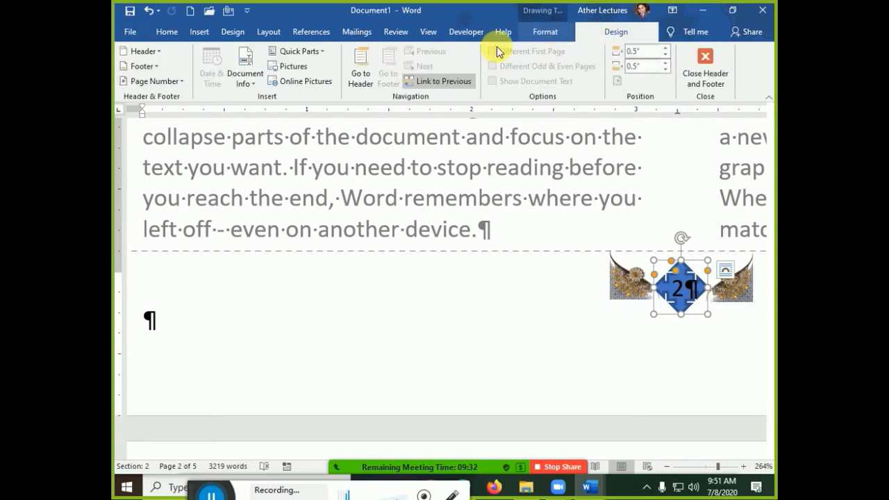
click(545, 32)
click(292, 85)
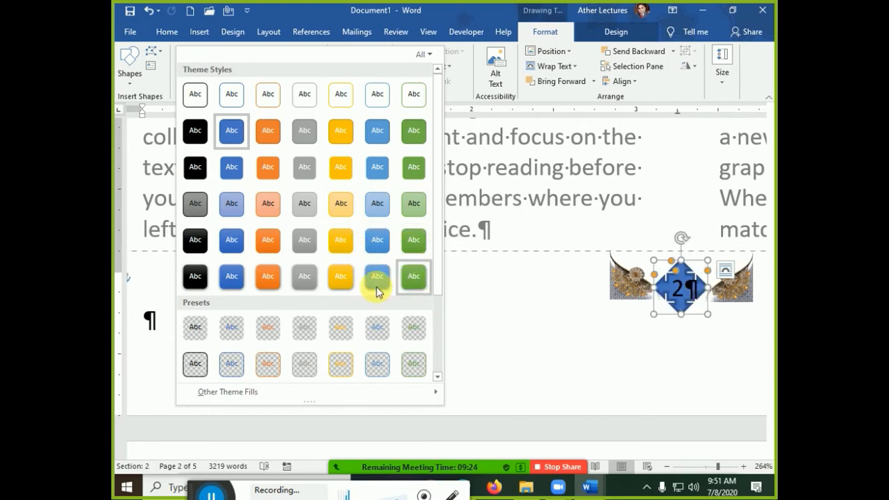
click(346, 278)
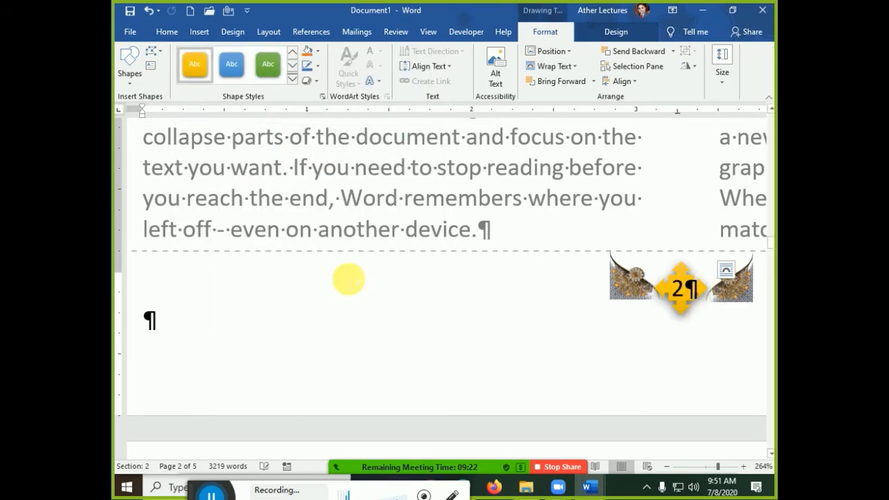
- Close the footer and check the gold-backed page number of page 2 in the print preview
double_click(541, 201)
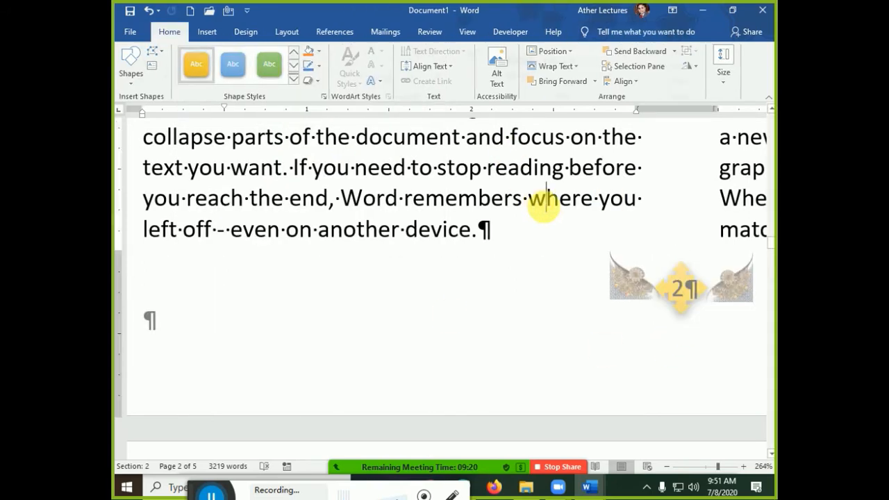
key(ctrl+p)
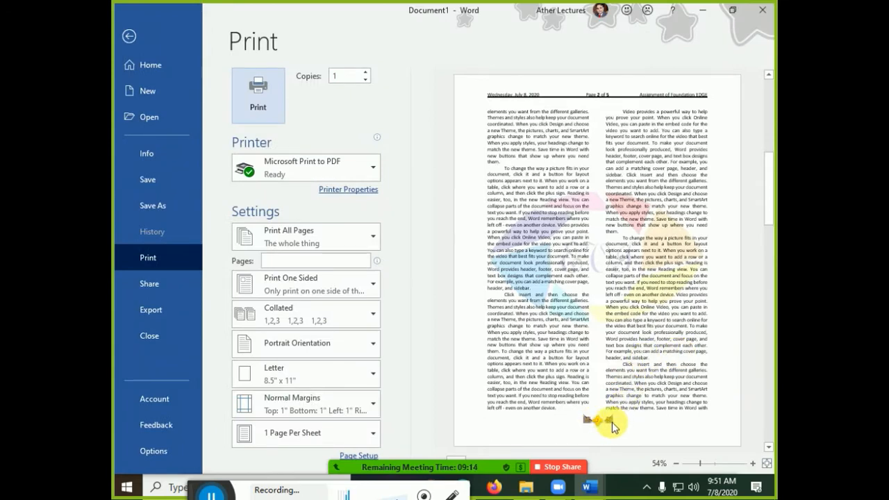
key(Escape)
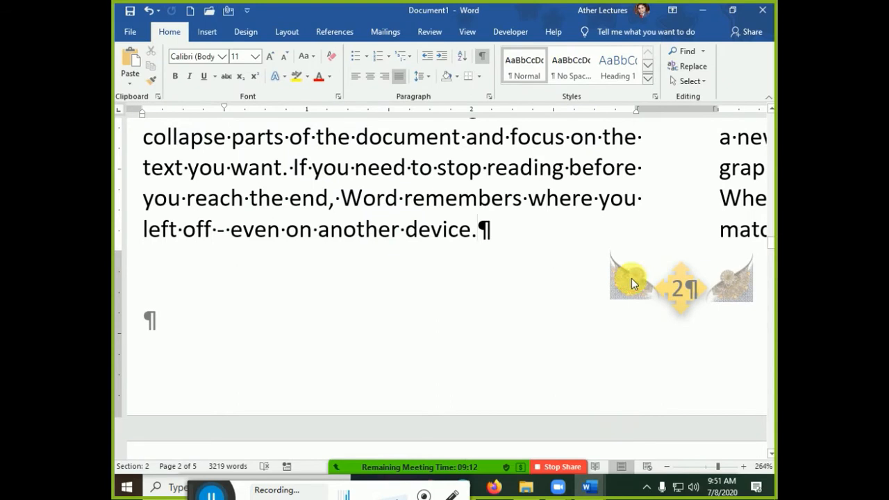
- Reopen the footer, nudge the two ornament pictures slightly outward from the gold shape using Select Objects, and close the footer
double_click(631, 278)
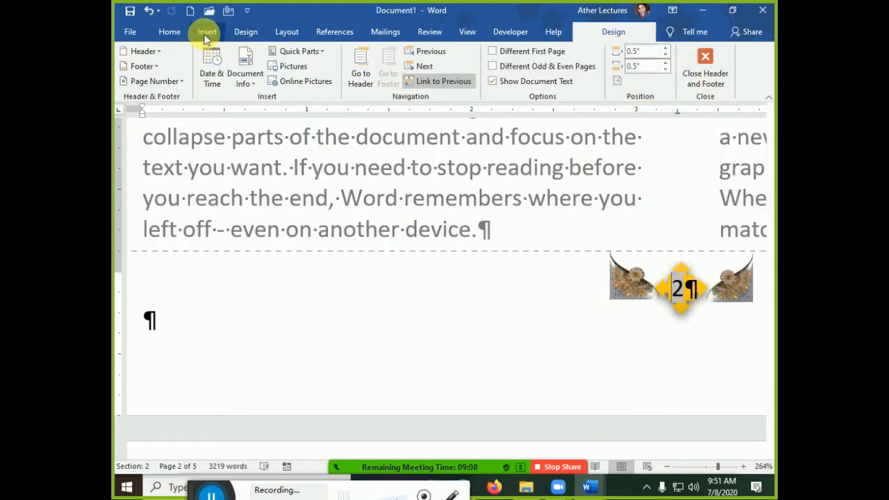
click(173, 32)
click(687, 81)
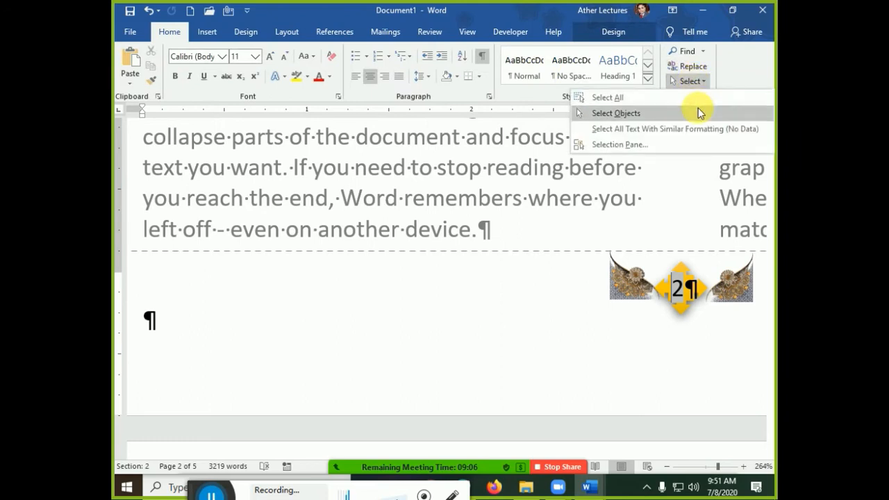
click(702, 113)
click(615, 299)
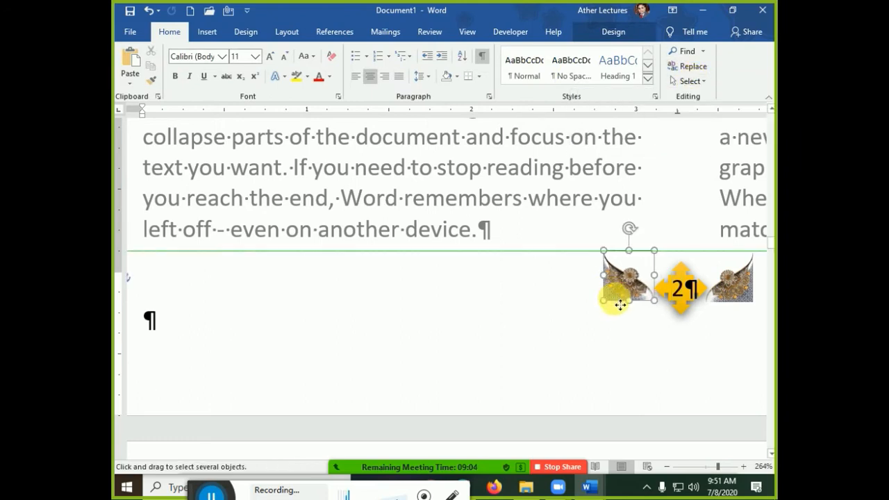
click(740, 300)
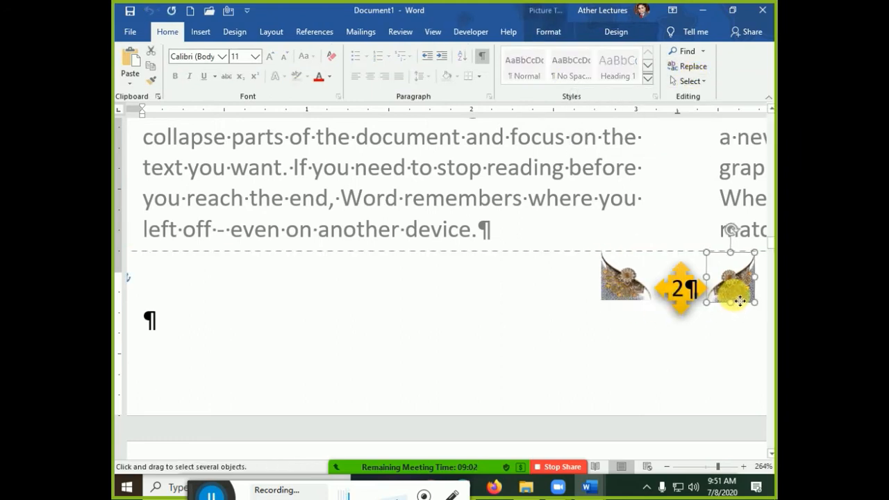
drag(745, 300, 746, 300)
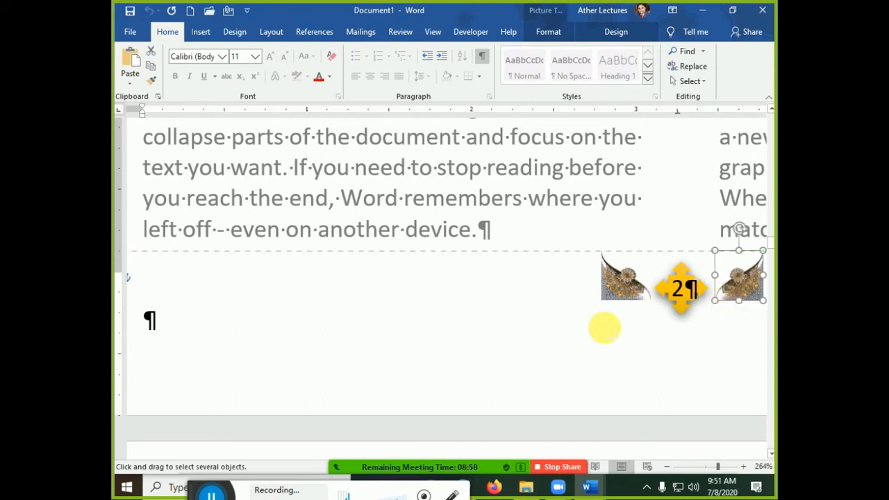
double_click(494, 166)
click(512, 198)
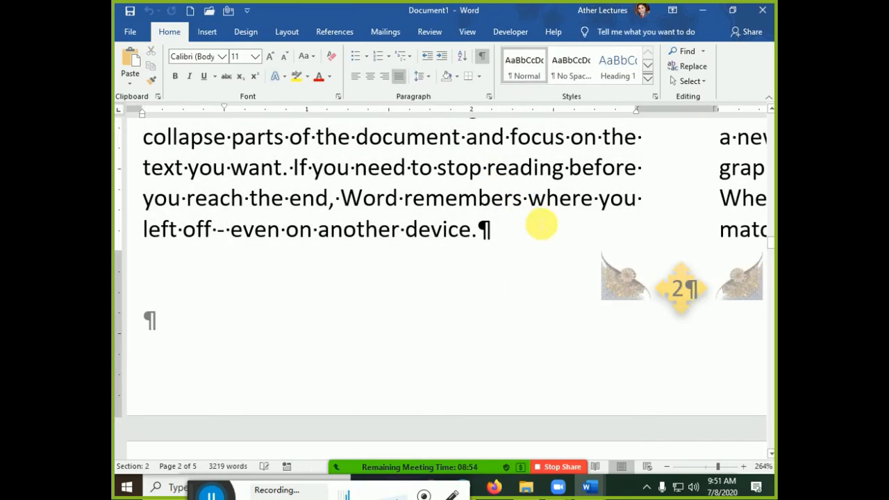
- Examine the spaced-out footer ornaments on several pages in the print preview and return to the document
key(ctrl+p)
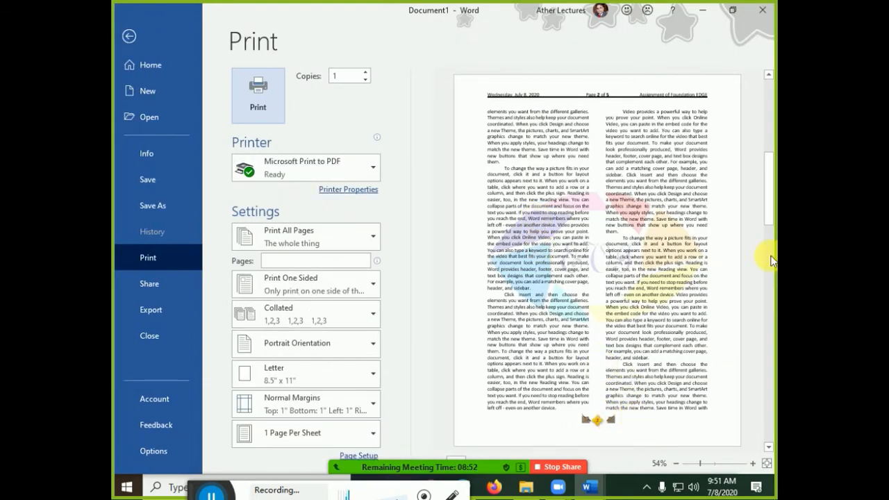
drag(771, 220, 768, 268)
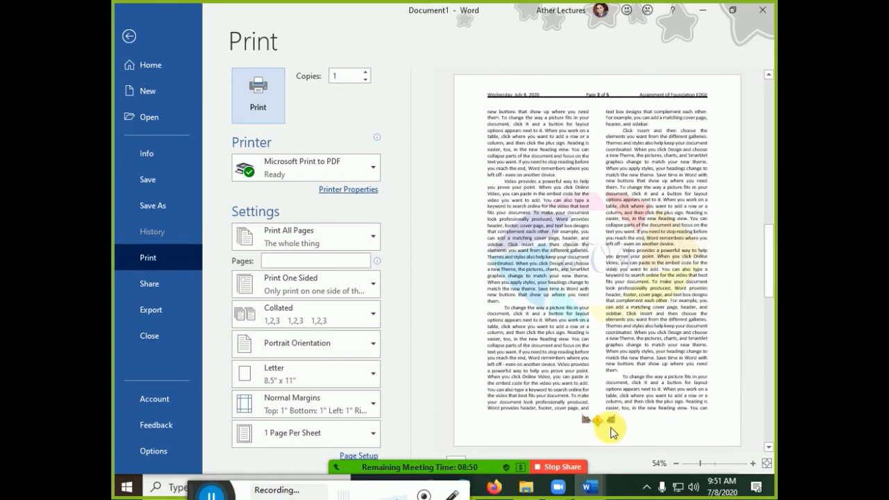
scroll(611, 430, down, 5)
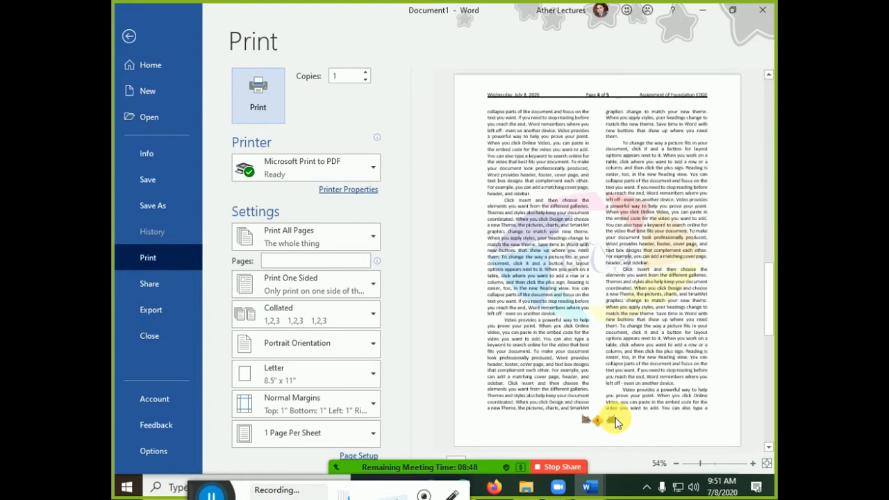
scroll(615, 422, up, 4)
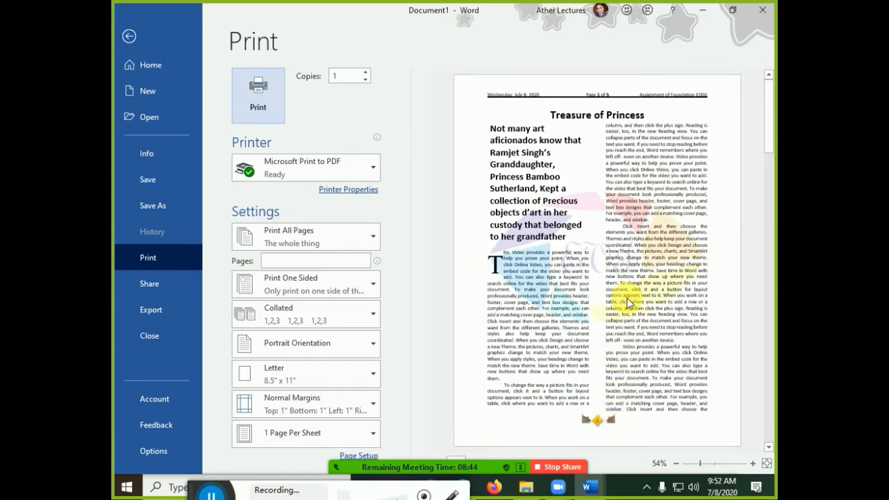
key(Escape)
scroll(519, 271, down, 16)
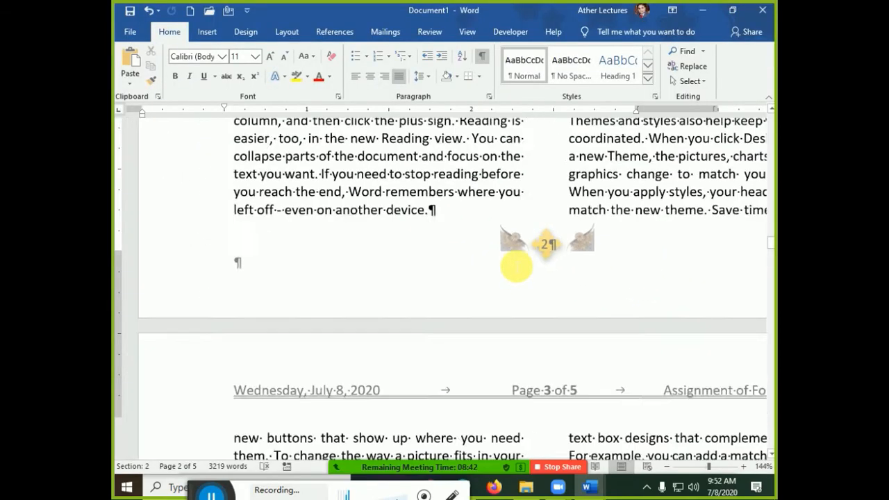
- Draw a rectangle across the full text width over the "Treasure of Princess" title on page 1
scroll(512, 268, up, 15)
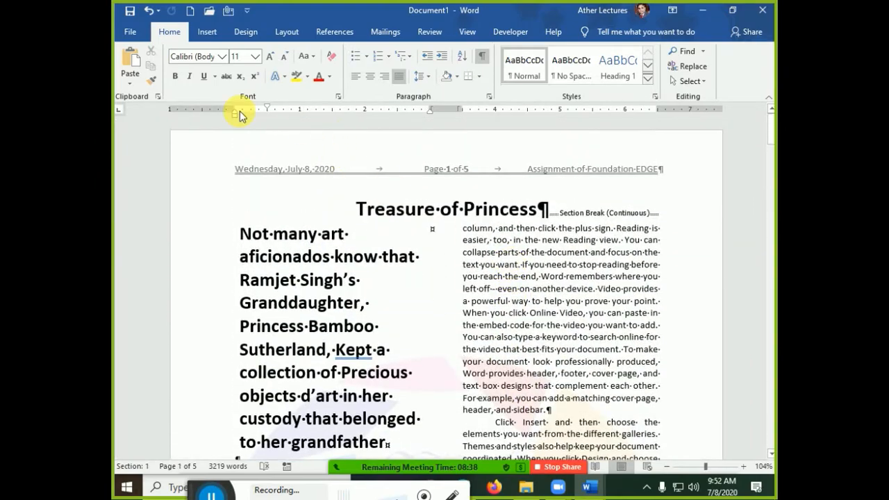
click(205, 32)
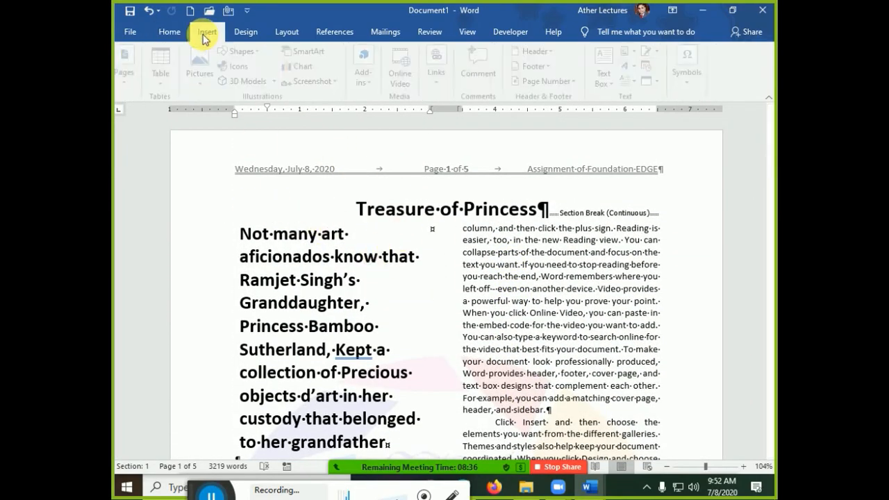
click(248, 52)
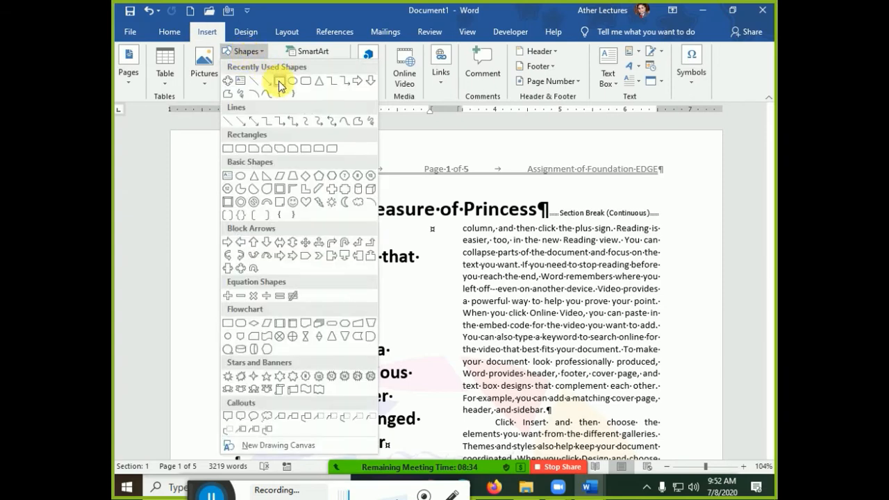
click(280, 82)
drag(232, 194, 662, 236)
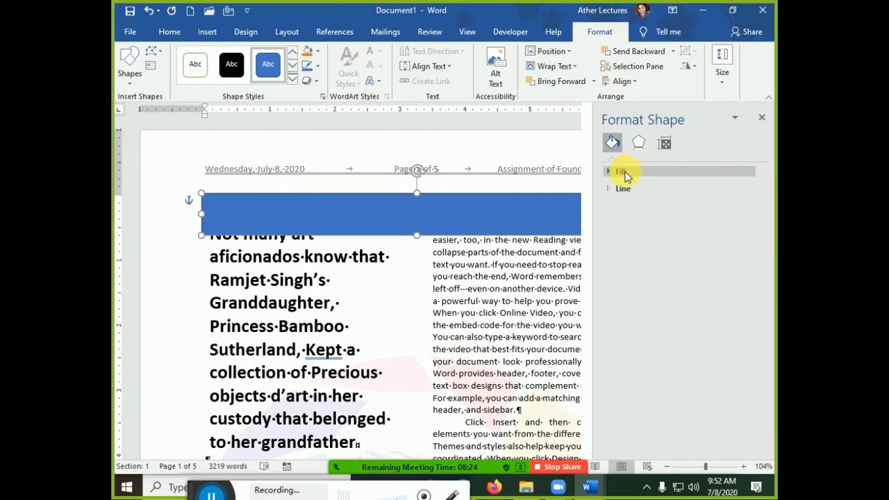
- Give the title rectangle a linear gradient fill with a black end stop and an angle of 0°
click(621, 171)
click(634, 219)
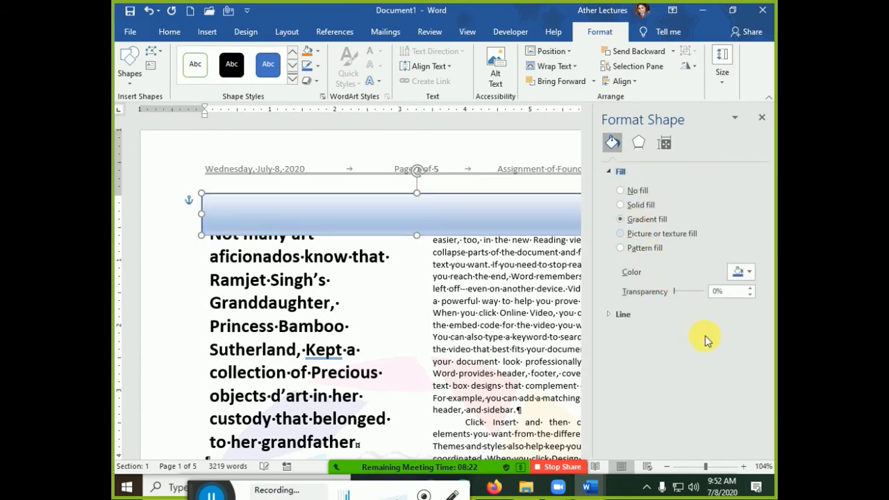
drag(686, 367, 698, 378)
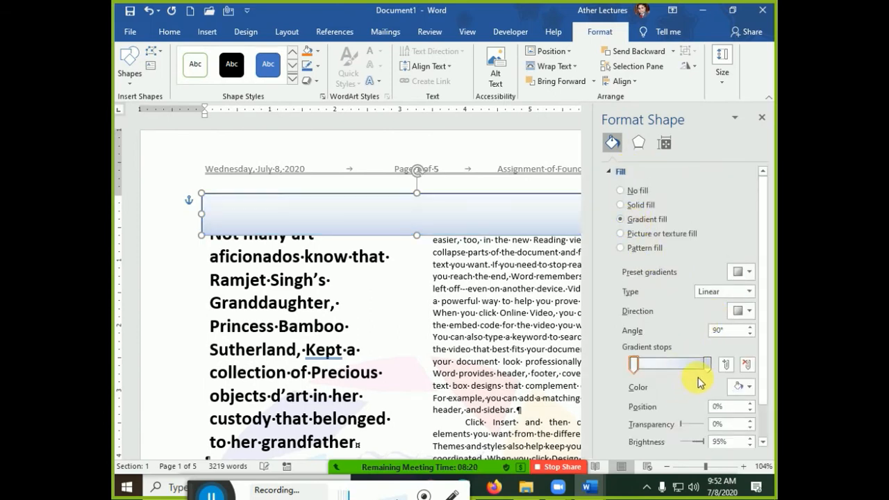
click(739, 387)
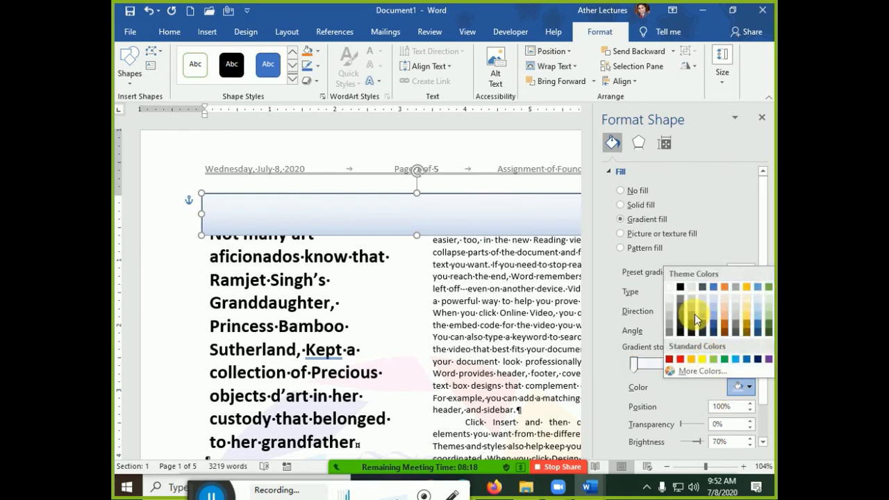
click(685, 284)
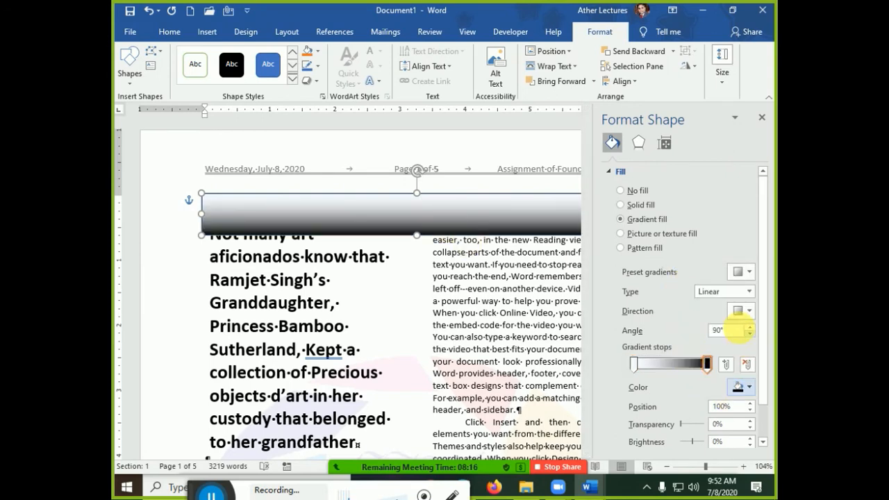
drag(732, 331, 660, 320)
text(0)
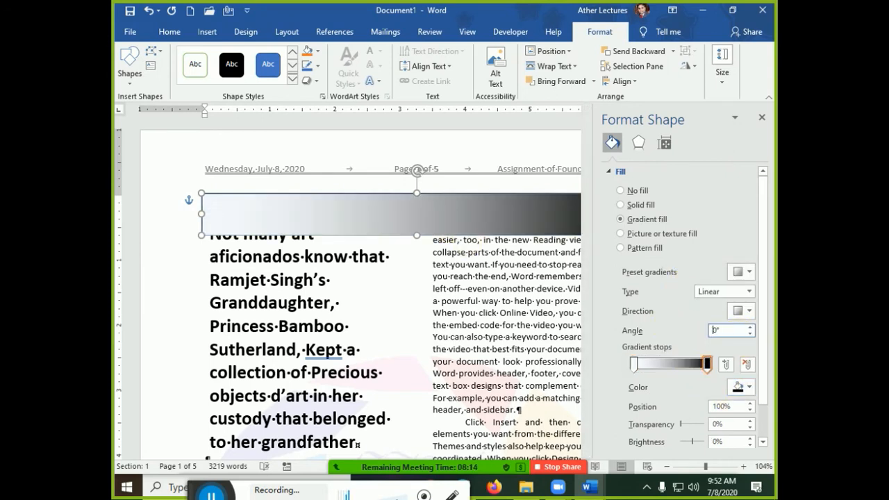
- Look through the open windows for the reference PDF and close Document2 without saving it
key(alt+Tab)
key(alt+Tab)
key(alt+Tab)
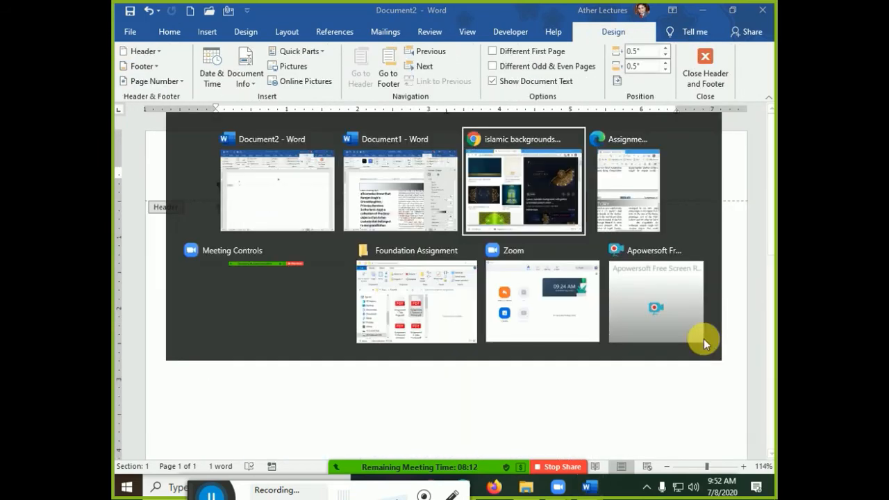
key(alt+Tab)
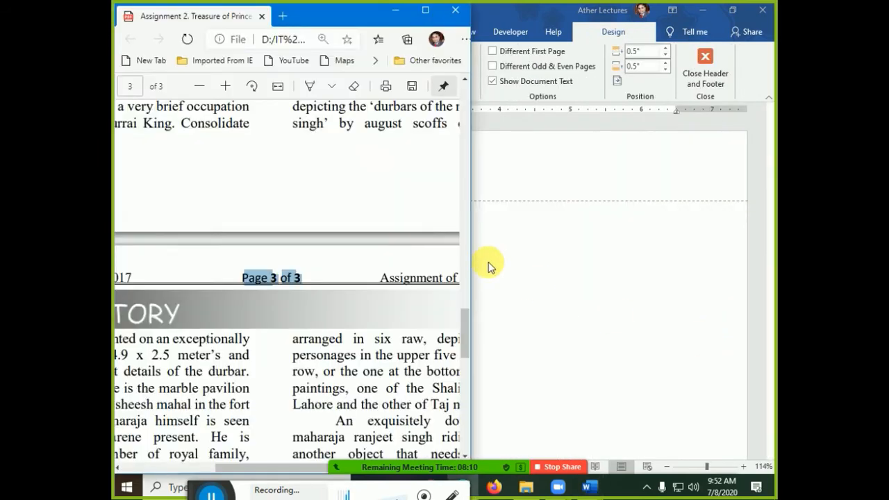
key(alt+Tab)
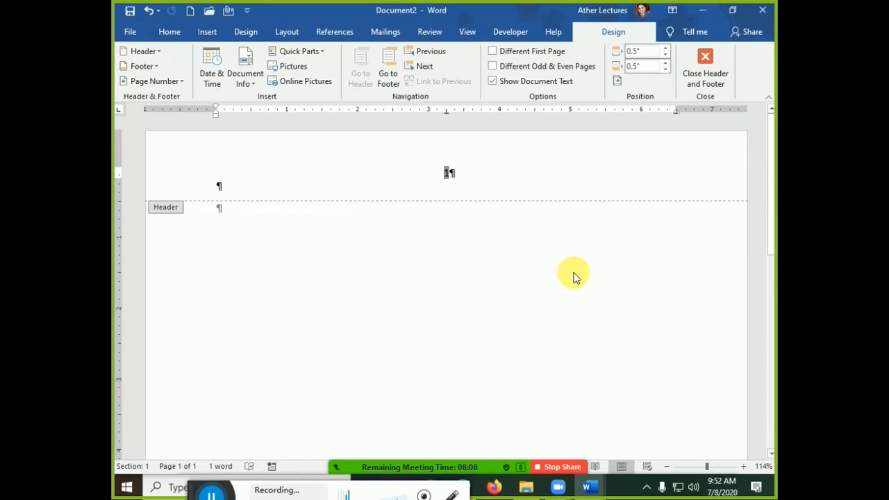
click(771, 12)
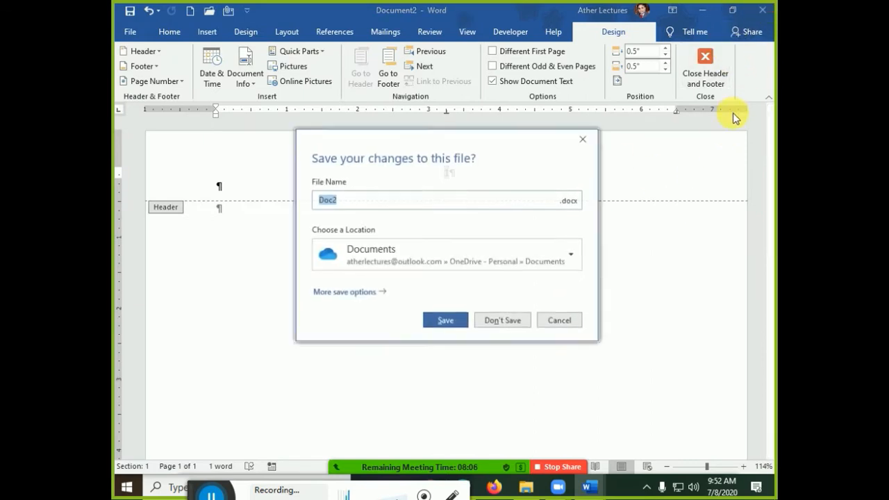
click(529, 321)
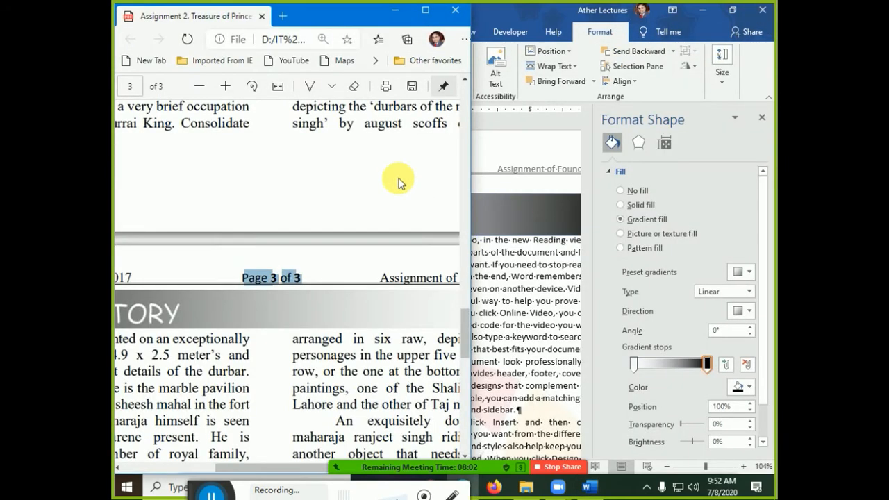
- Place the document window beside the reference PDF and set the rectangle's gradient angle to 180°
drag(523, 16, 772, 11)
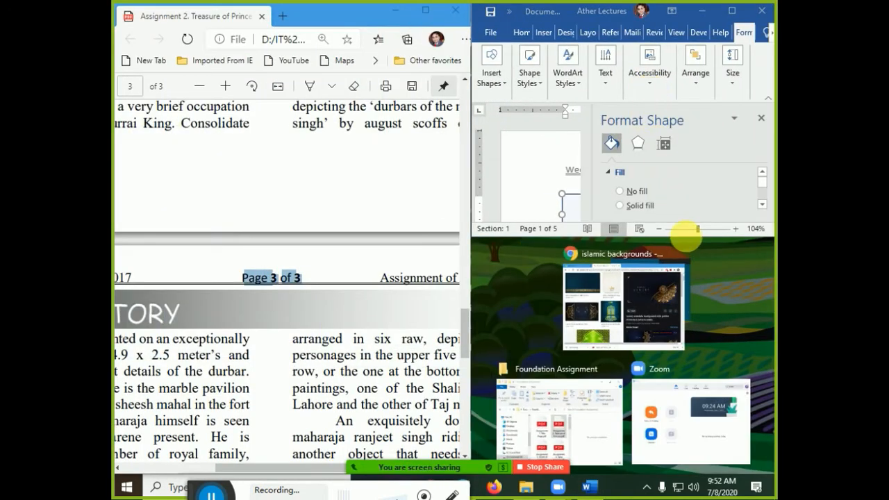
drag(686, 237, 667, 440)
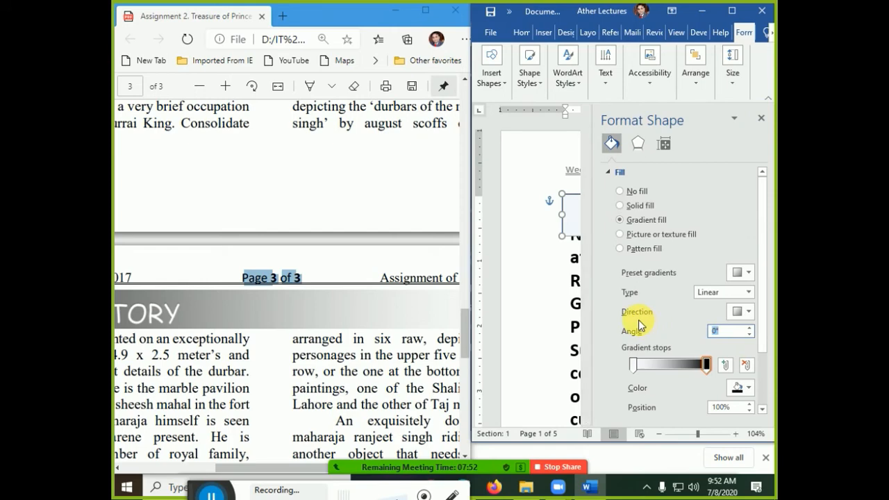
text(180)
key(Return)
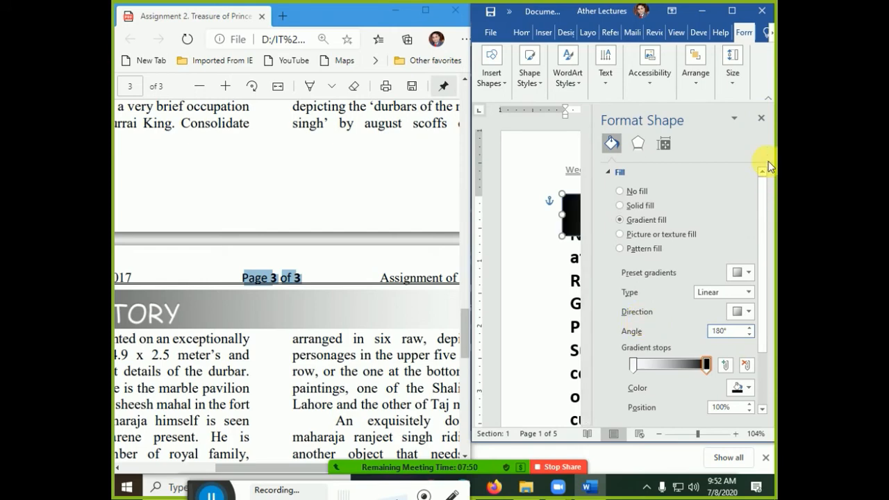
click(762, 120)
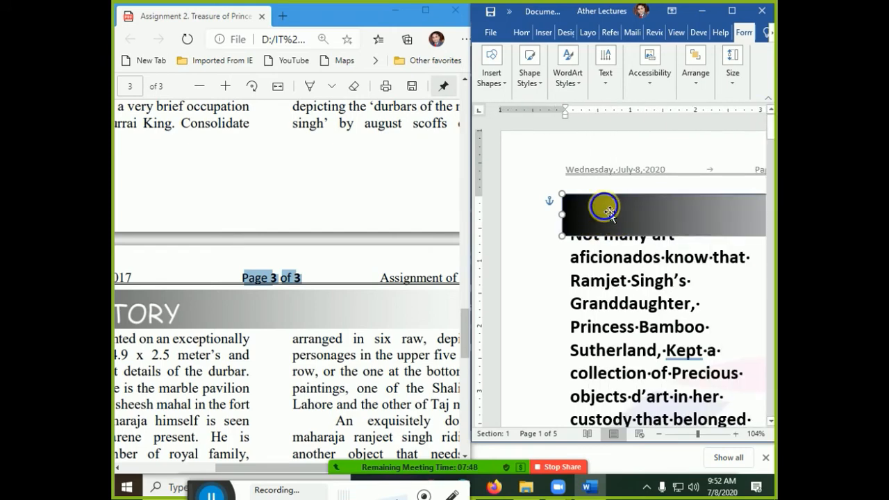
- Add the text "ART HISTORY" inside the gradient rectangle and select all of it
right_click(609, 210)
click(649, 283)
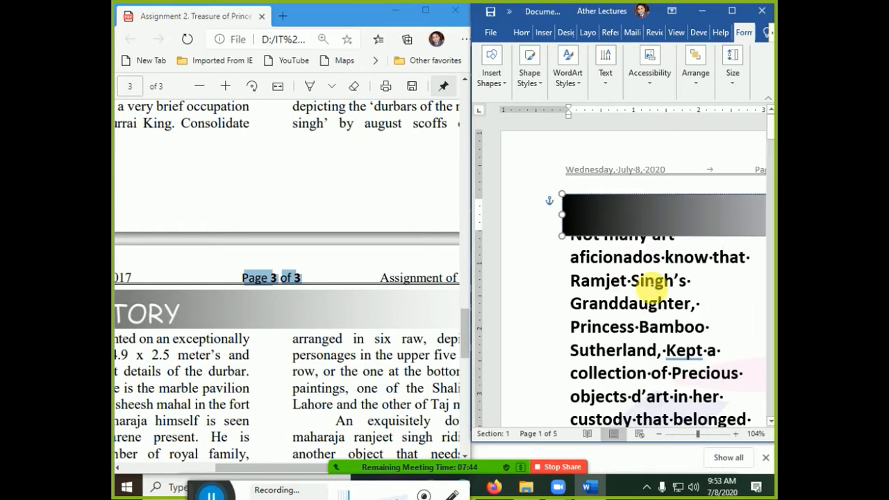
text(ART·HISTORY¶)
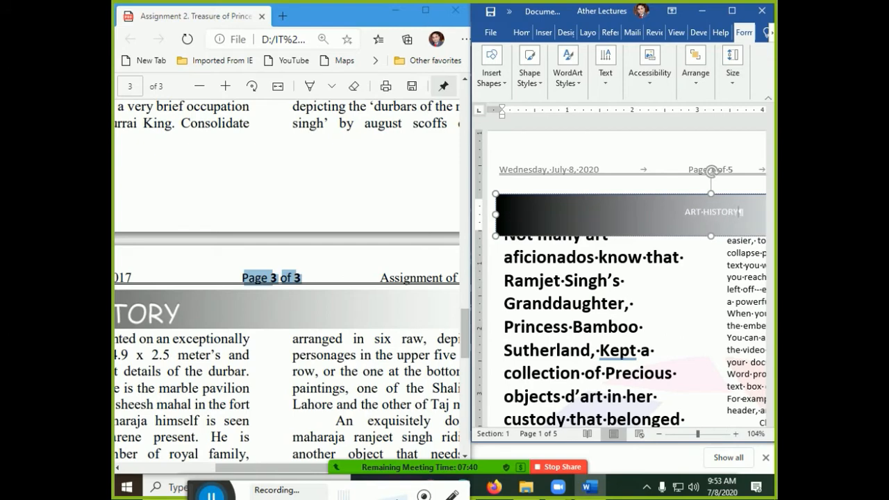
key(ctrl+a)
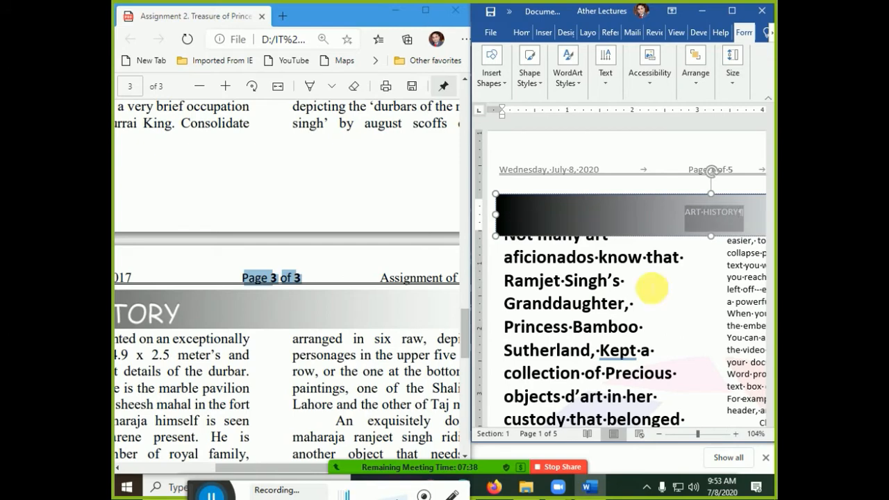
- Format the ART HISTORY text in 28 pt Comic Sans and left-align it in the gradient rectangle
key(ctrl+bracketright)
key(ctrl+bracketright)
key(ctrl+bracketright)
key(ctrl+bracketright)
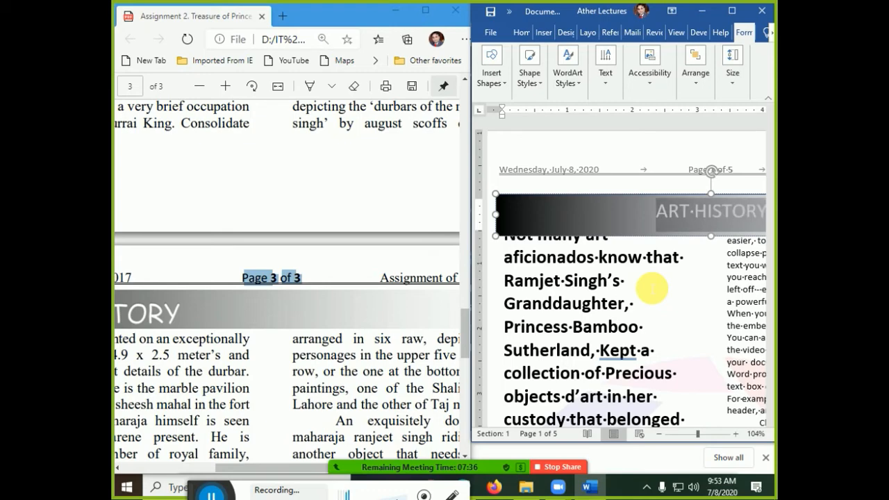
click(504, 32)
click(519, 32)
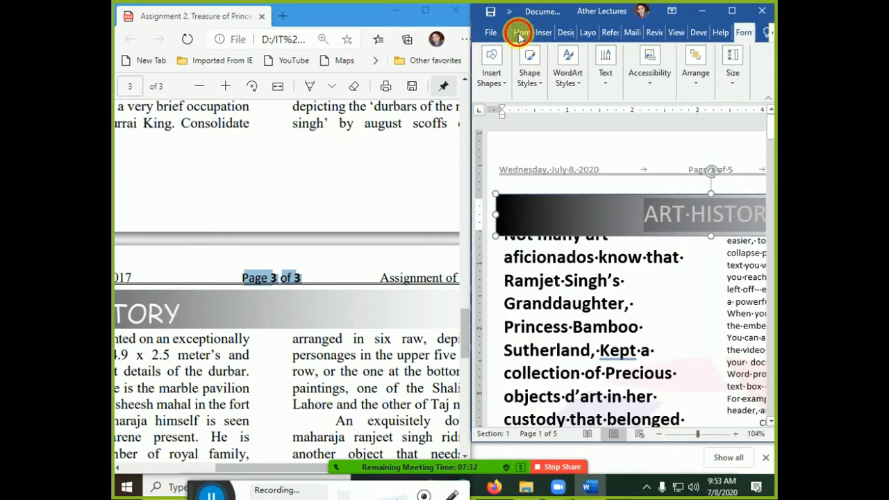
click(520, 32)
click(539, 84)
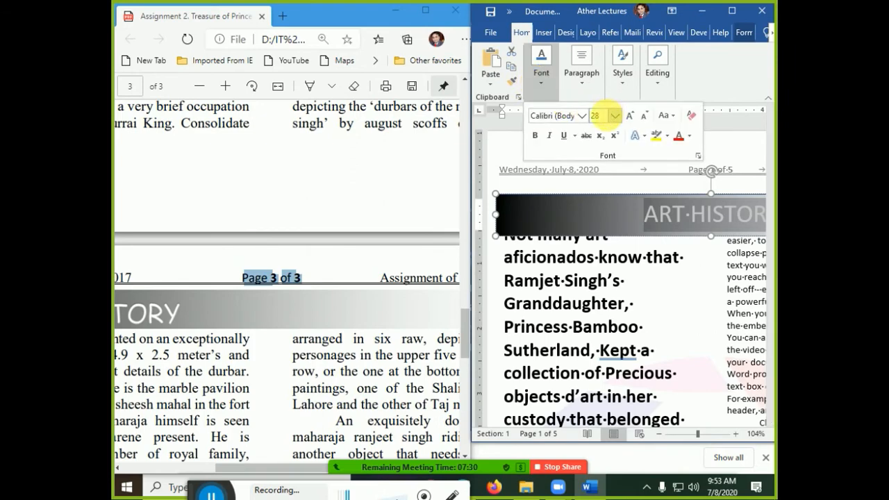
click(579, 116)
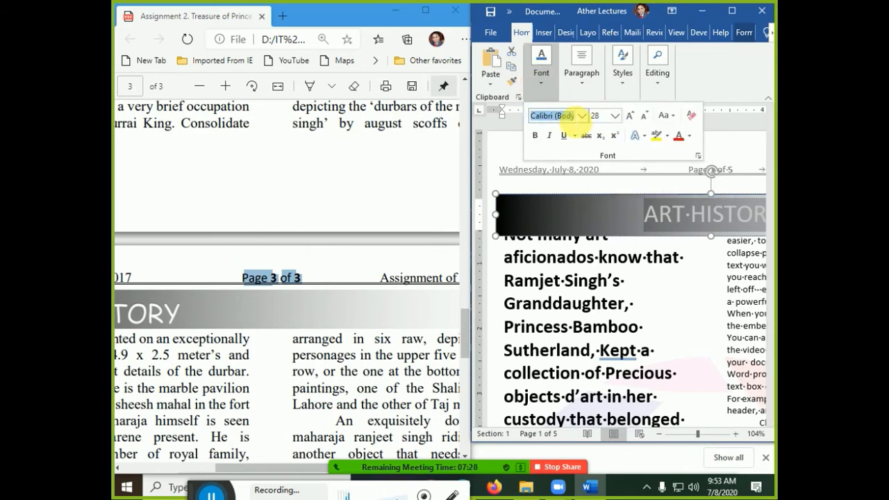
text(Comic Sans)
key(Return)
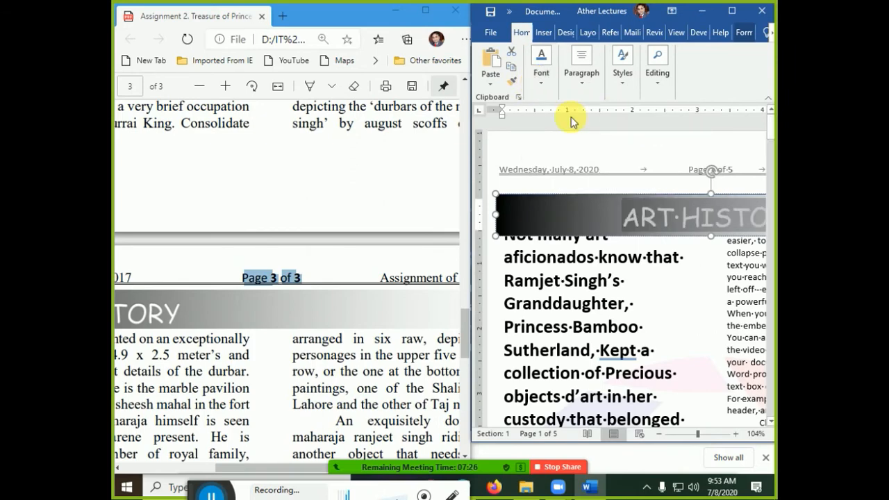
key(ctrl+l)
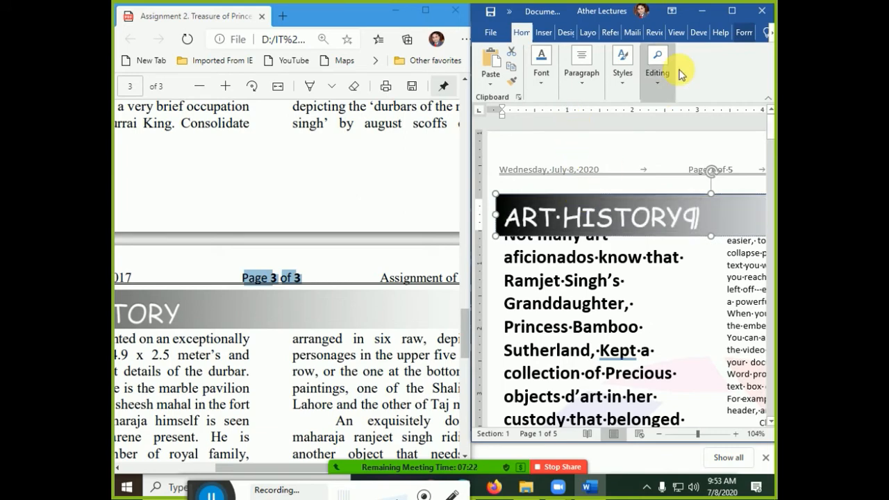
- Cut the ART HISTORY banner from the body, paste it into the page header, and remove the extra space before the date
click(732, 11)
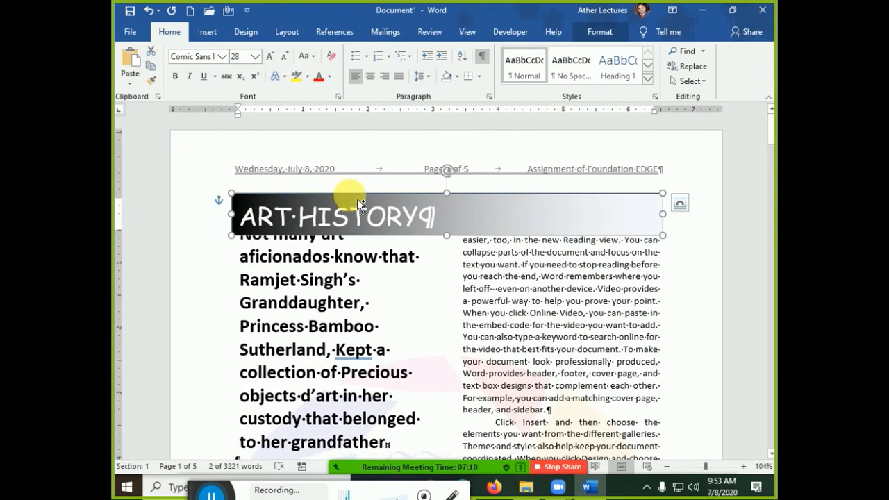
key(Delete)
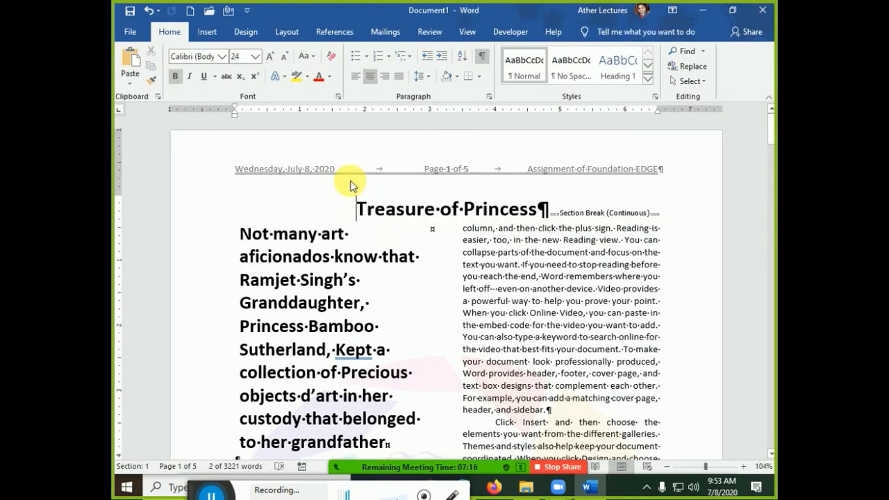
double_click(350, 186)
key(ctrl+v)
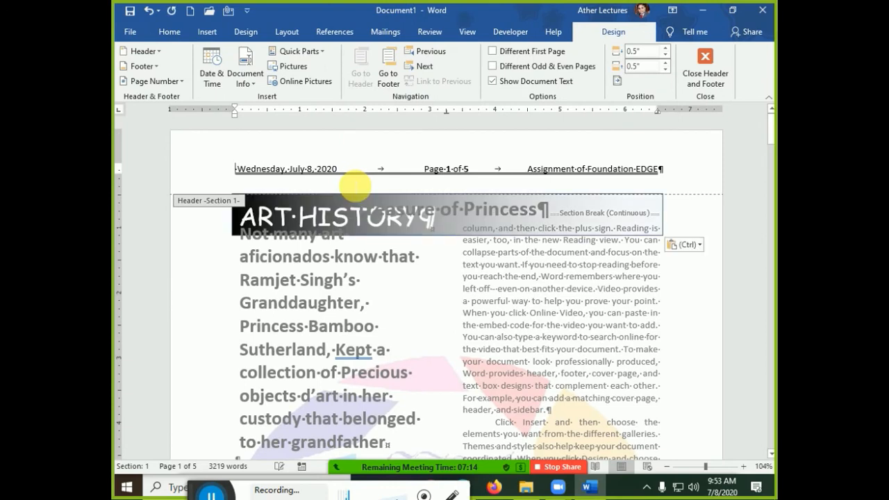
key(Delete)
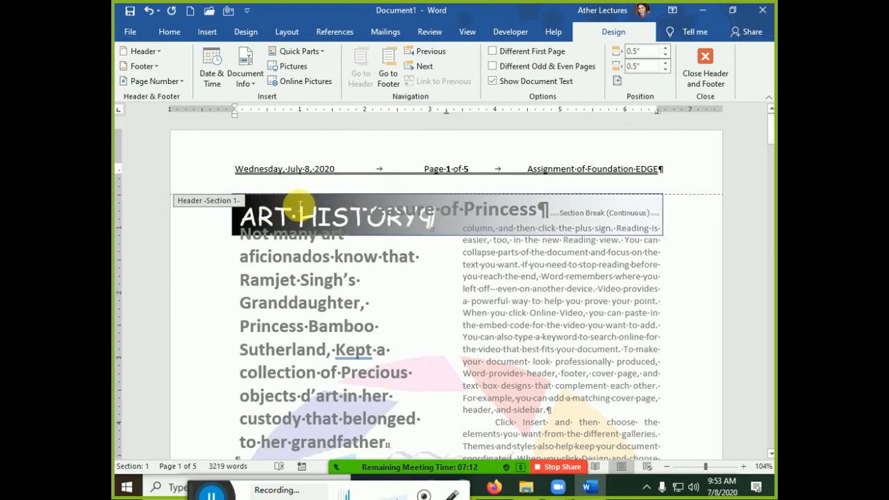
- Fit the ART HISTORY banner directly below the header line with a reduced height and 18 pt text
drag(299, 203, 304, 184)
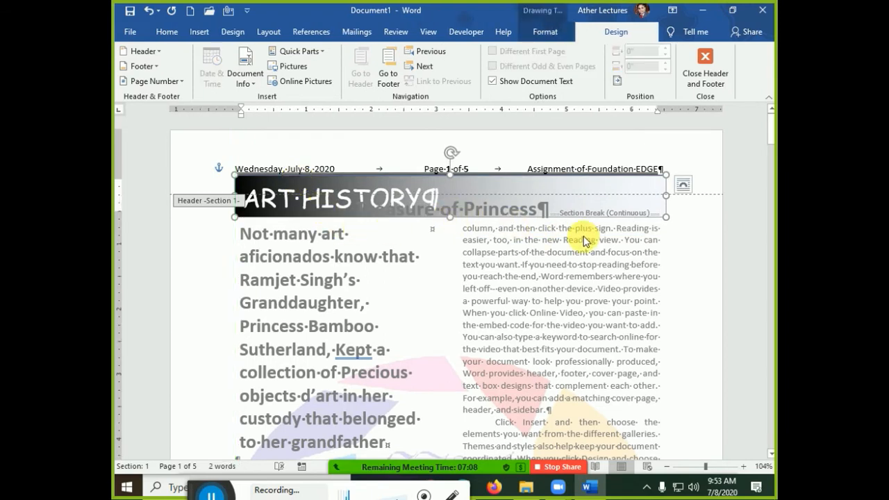
drag(451, 224, 450, 201)
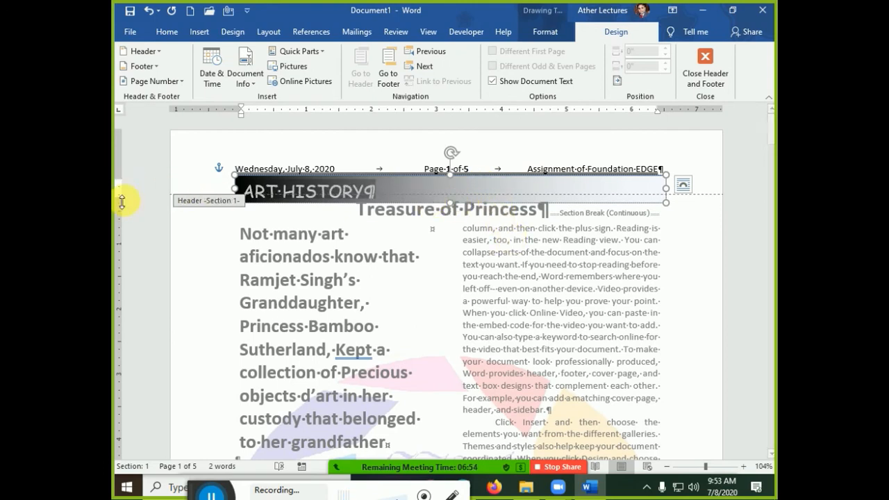
drag(121, 201, 122, 207)
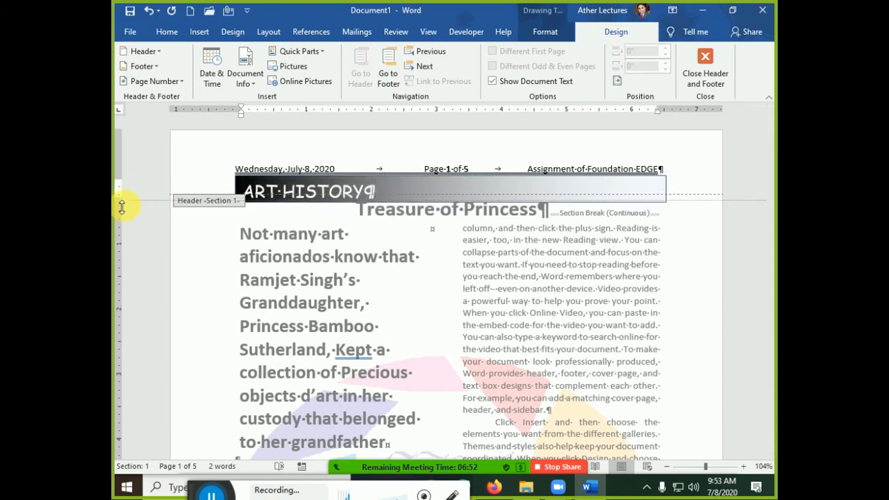
key(ctrl+z)
key(ctrl+z)
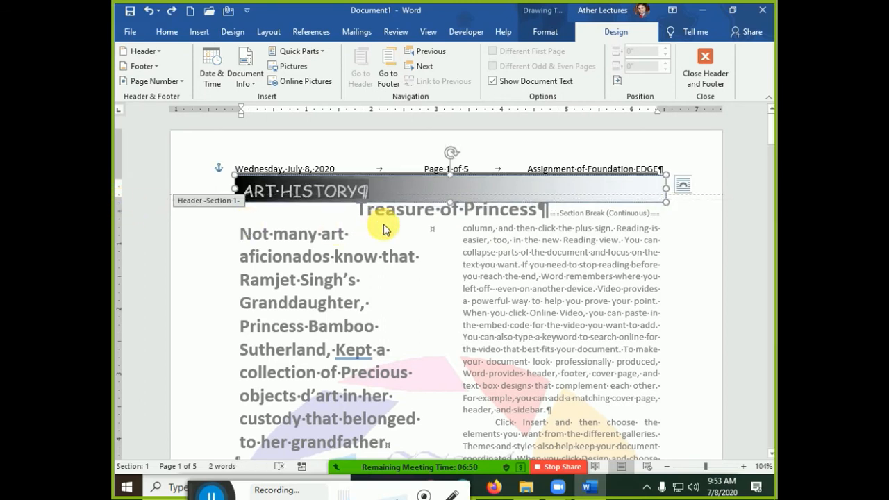
- Lower the page's top margin slightly so the article title starts below the ART HISTORY banner
click(669, 171)
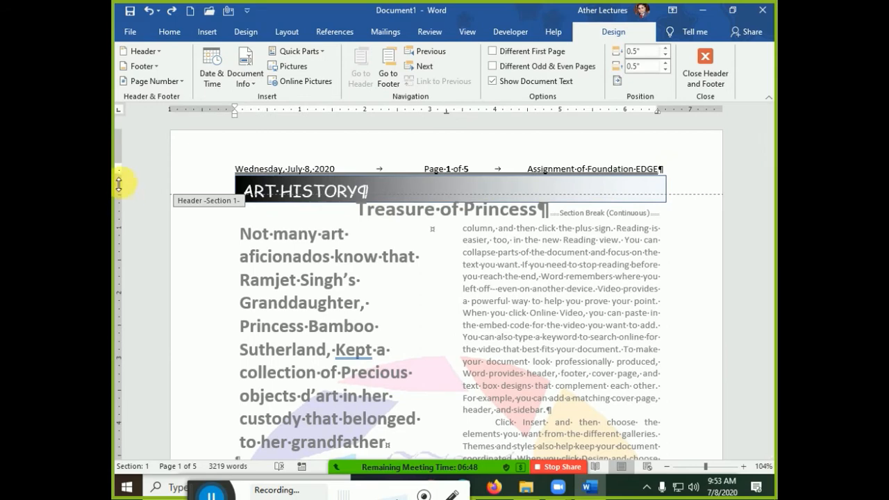
drag(120, 183, 119, 191)
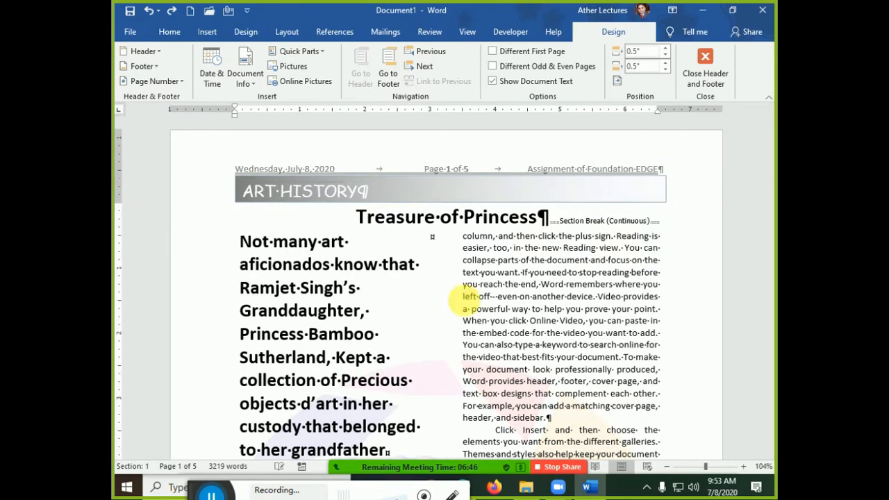
double_click(540, 308)
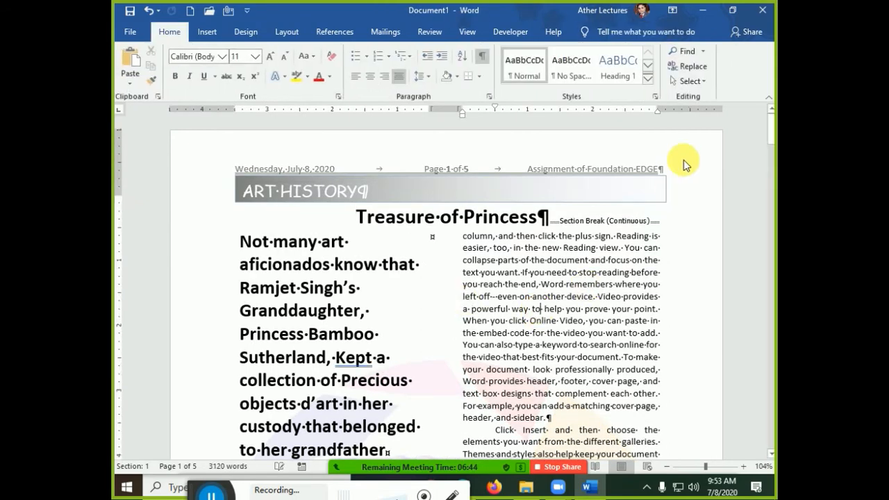
- Remove the outline from the ART HISTORY banner in the header and return to the body text
double_click(627, 191)
click(660, 189)
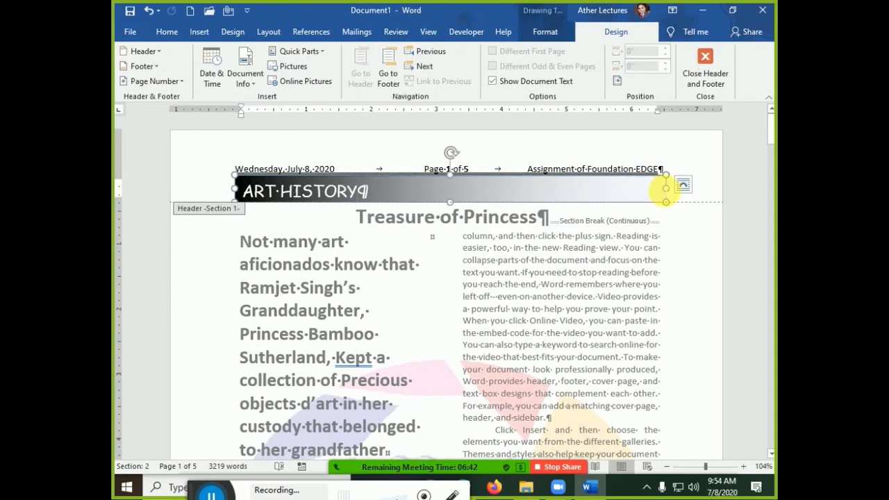
click(545, 31)
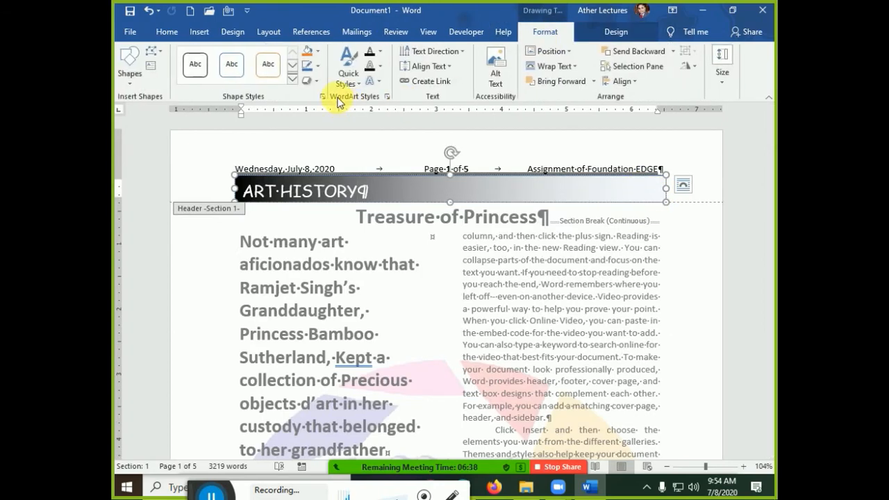
click(319, 67)
click(327, 180)
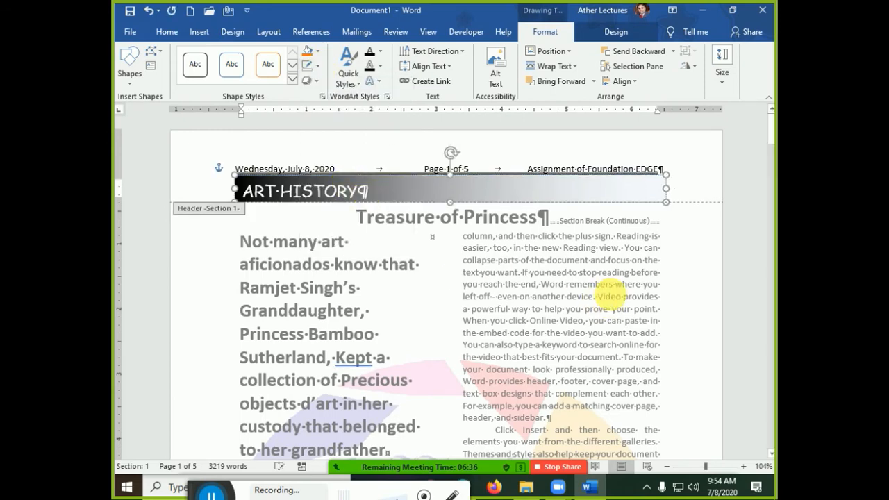
double_click(606, 295)
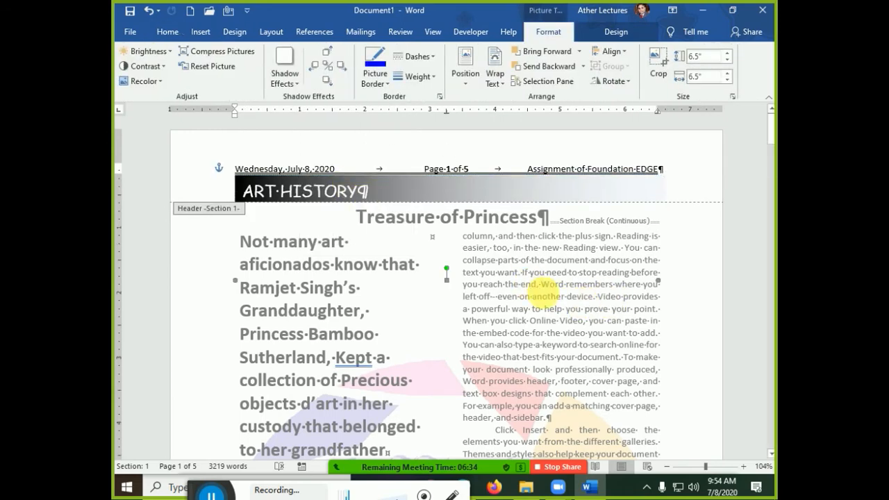
triple_click(572, 245)
click(547, 247)
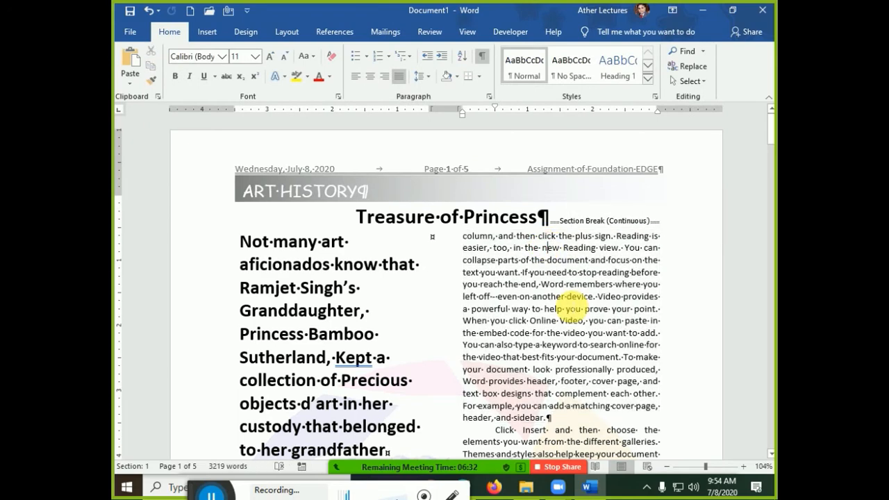
- Preview the printed pages to check the banner and the footer page number throughout the document
key(ctrl+p)
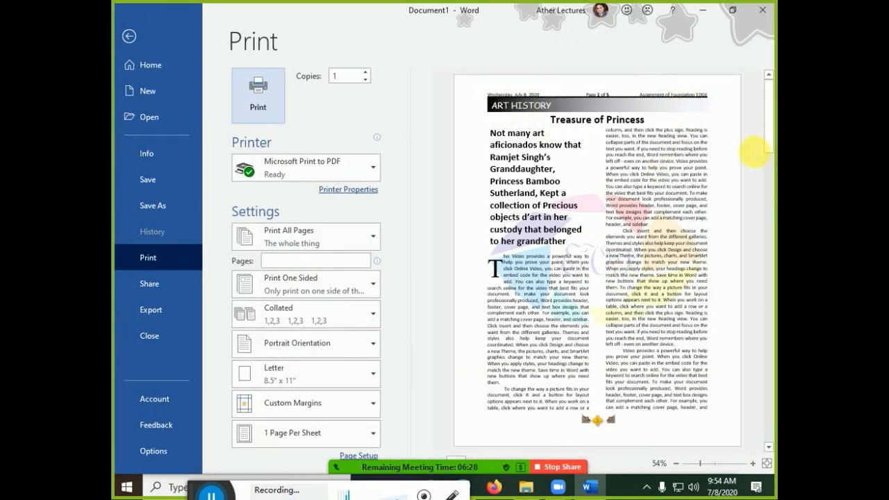
drag(769, 139, 768, 173)
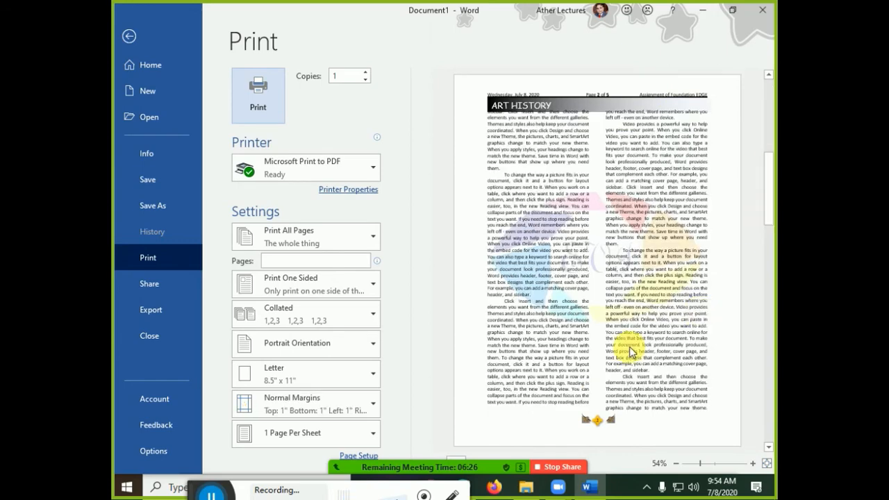
scroll(630, 350, down, 1)
scroll(631, 349, down, 2)
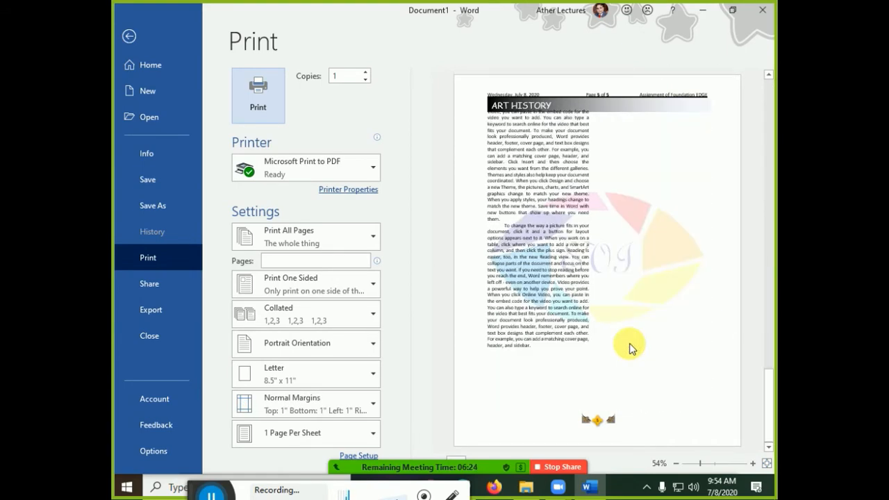
scroll(630, 349, up, 4)
key(Escape)
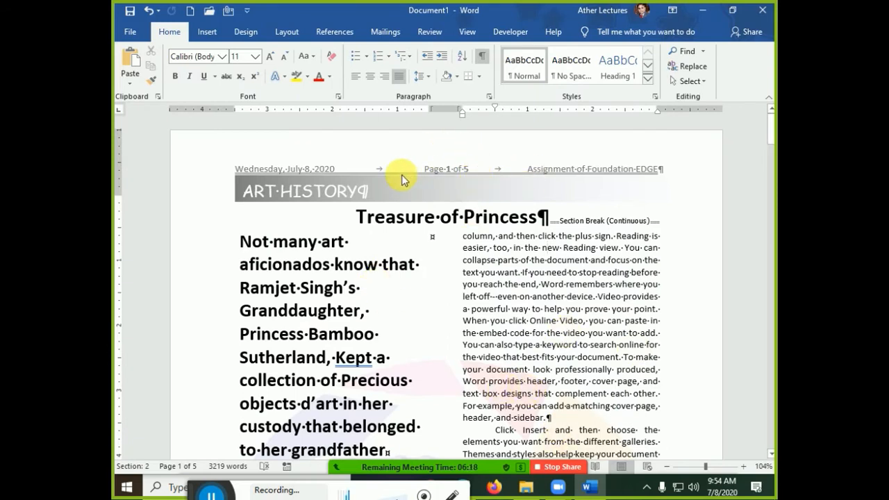
- Zoom the document to the many-pages view with a 2 x 3 page layout
click(763, 467)
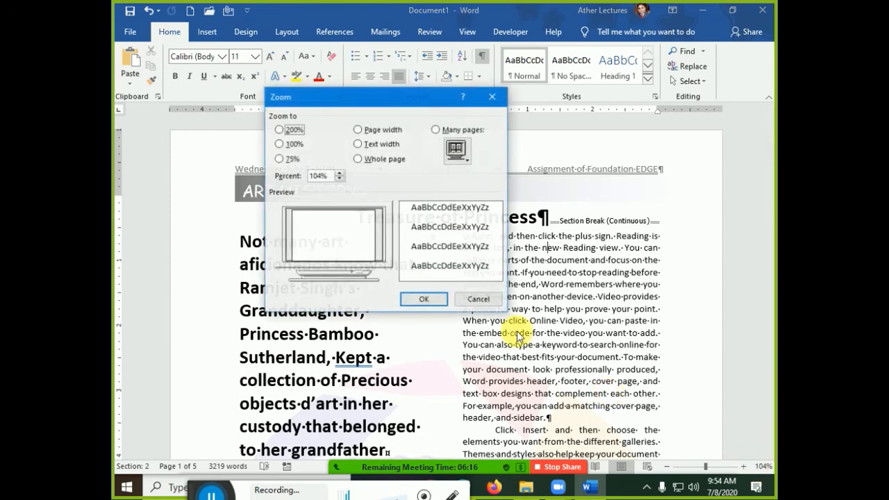
click(457, 150)
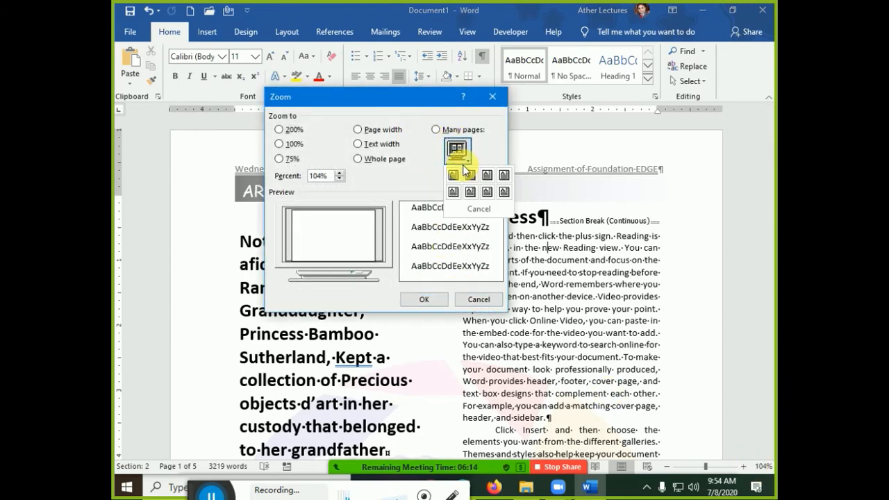
click(484, 193)
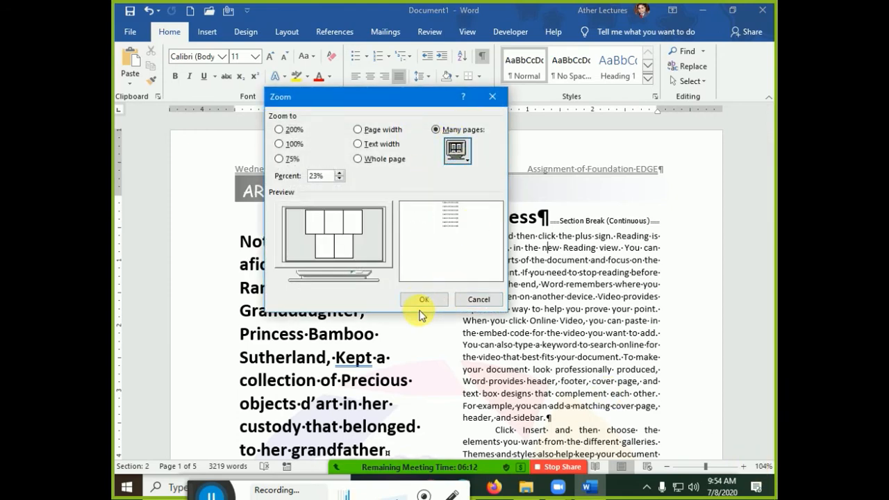
click(422, 300)
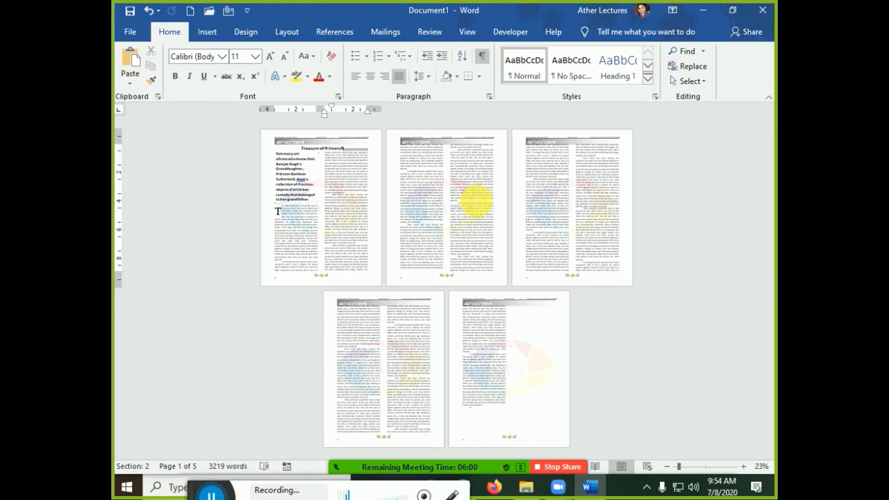
- Turn on Different First Page for the section 2 header and leave header editing
double_click(424, 141)
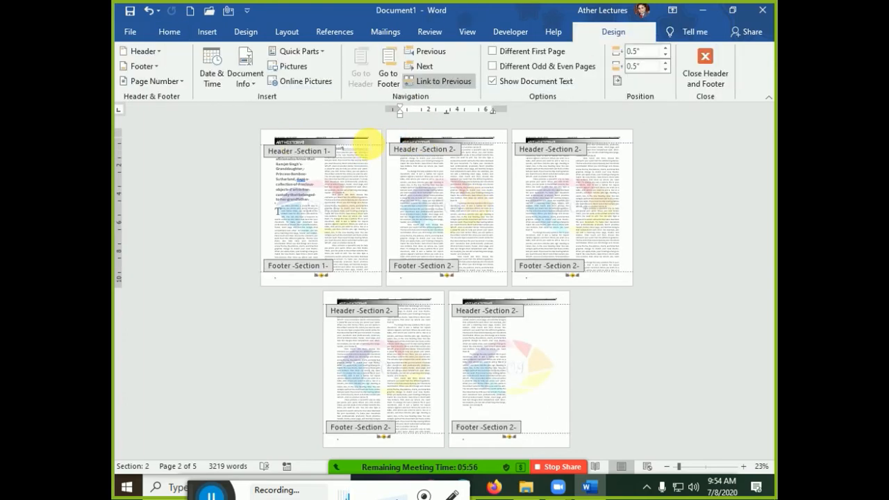
click(366, 144)
click(567, 135)
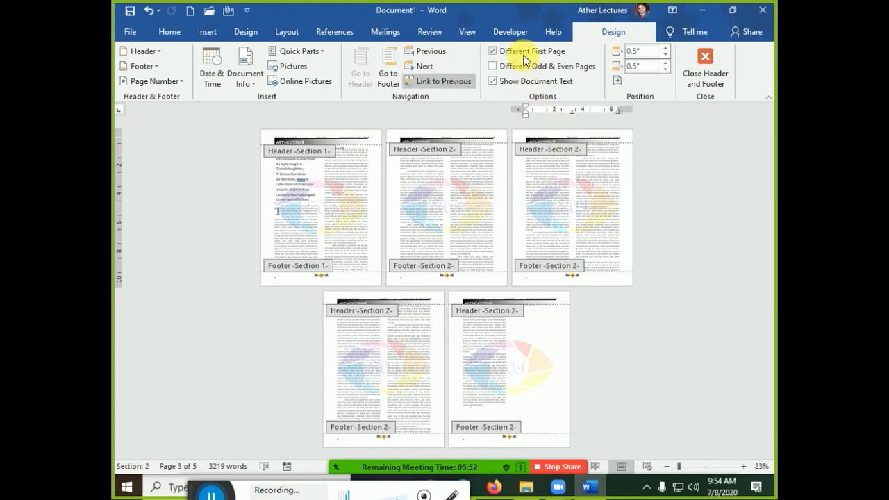
click(702, 66)
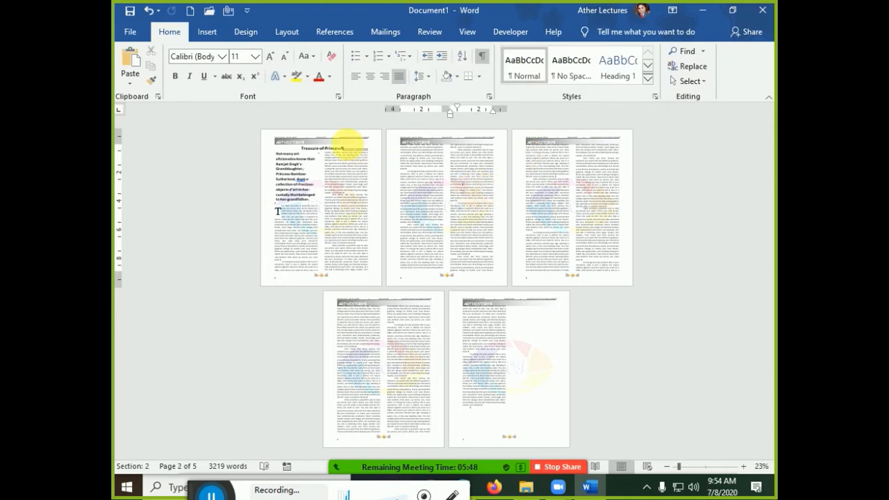
- Turn on Different First Page for the section 1 header and leave header editing
double_click(348, 145)
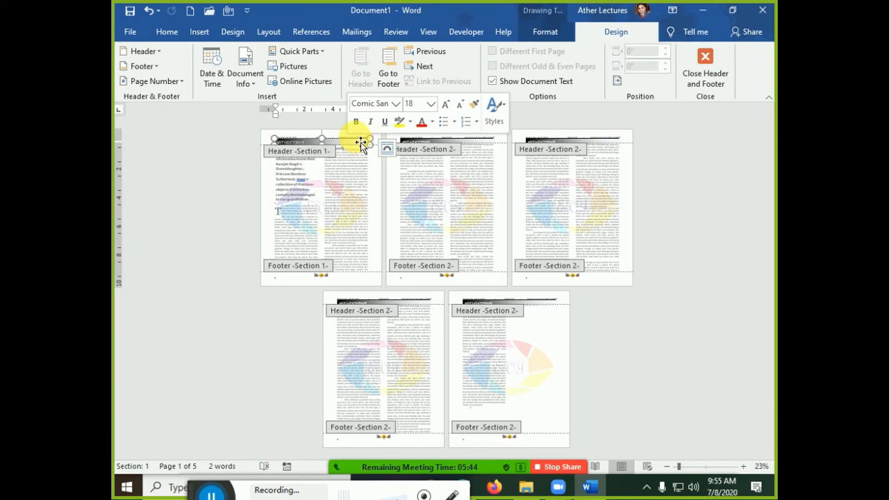
double_click(574, 117)
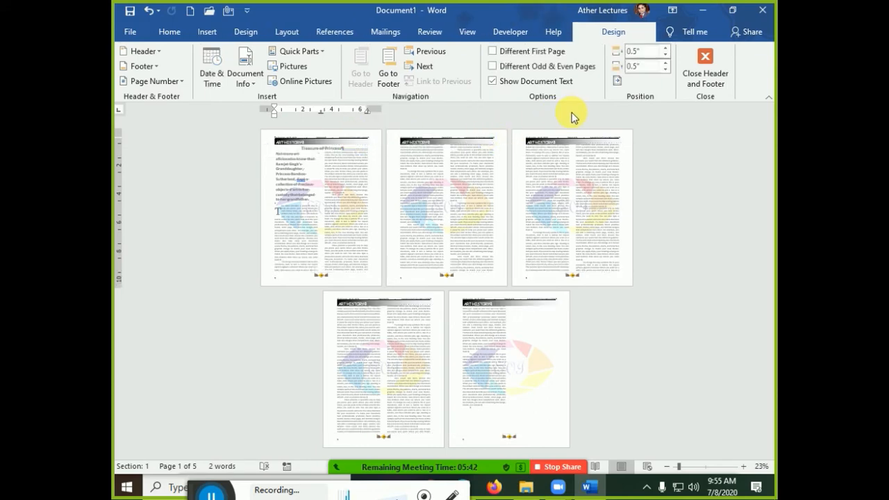
double_click(359, 139)
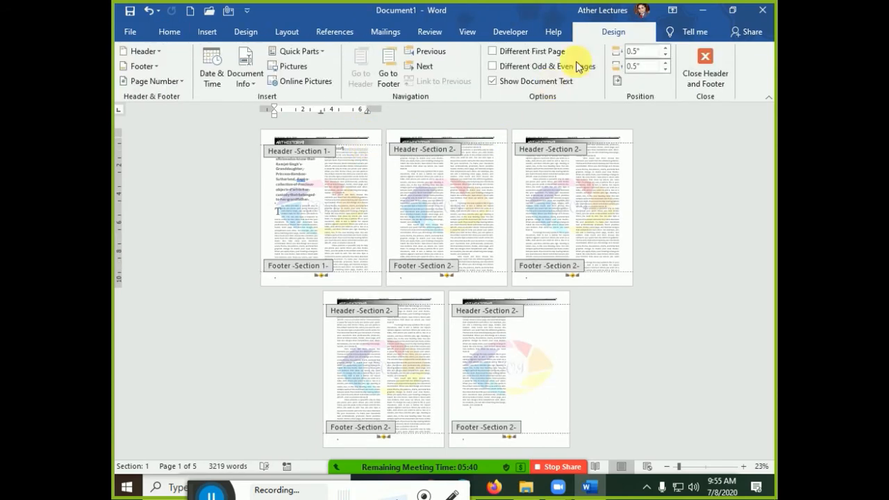
click(527, 51)
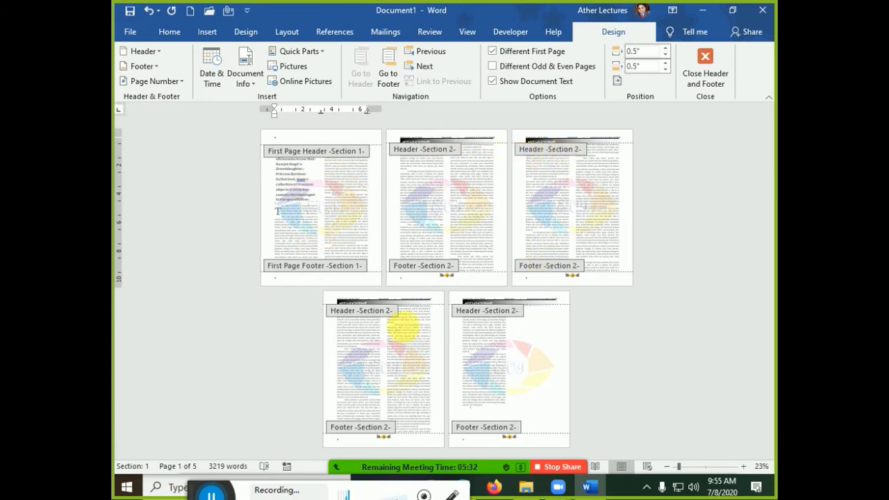
click(705, 73)
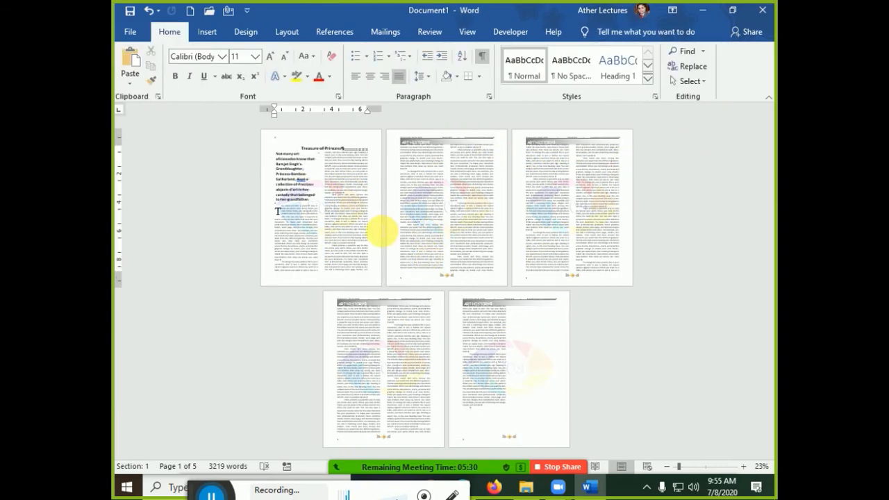
- Turn on Different Odd & Even Pages in the section 2 header on page 2
ctrl+scroll(379, 228, up, 4)
ctrl+scroll(380, 231, up, 1)
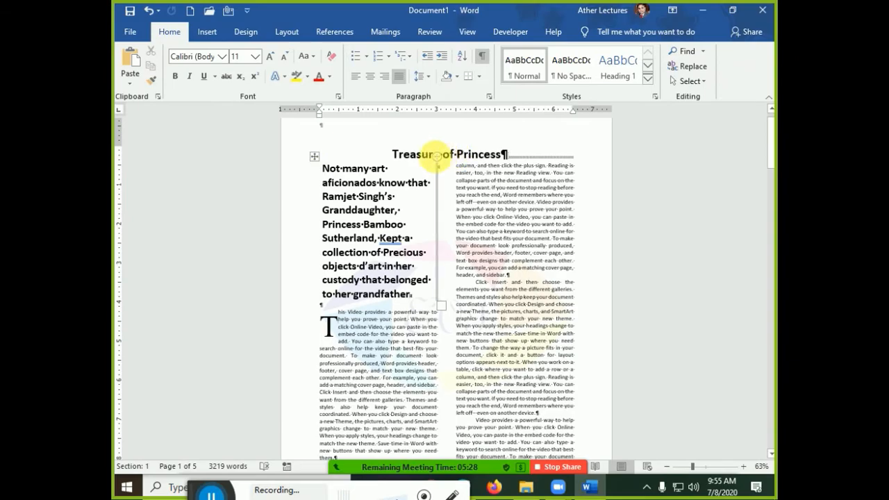
ctrl+scroll(433, 159, up, 1)
scroll(368, 191, down, 10)
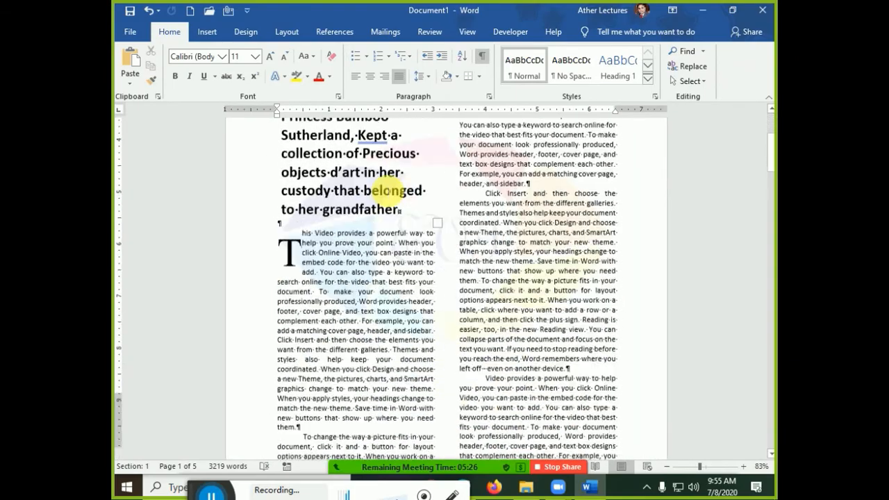
scroll(385, 186, down, 10)
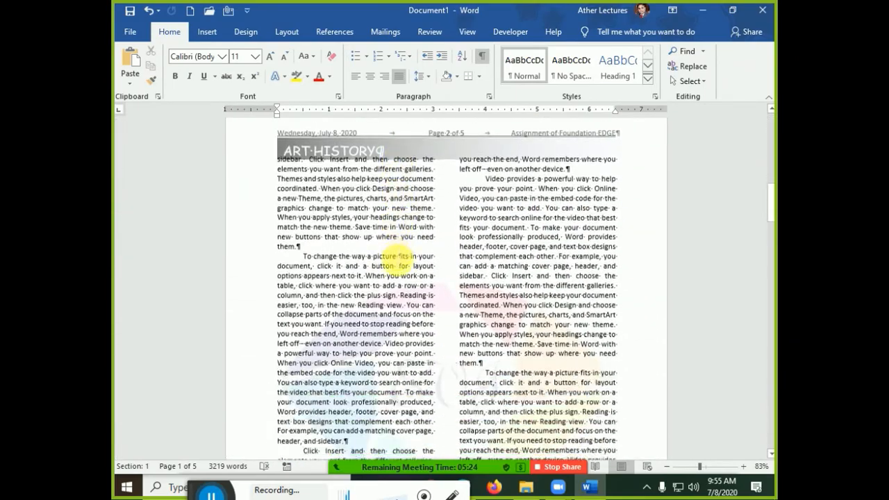
scroll(398, 261, down, 5)
scroll(395, 260, up, 14)
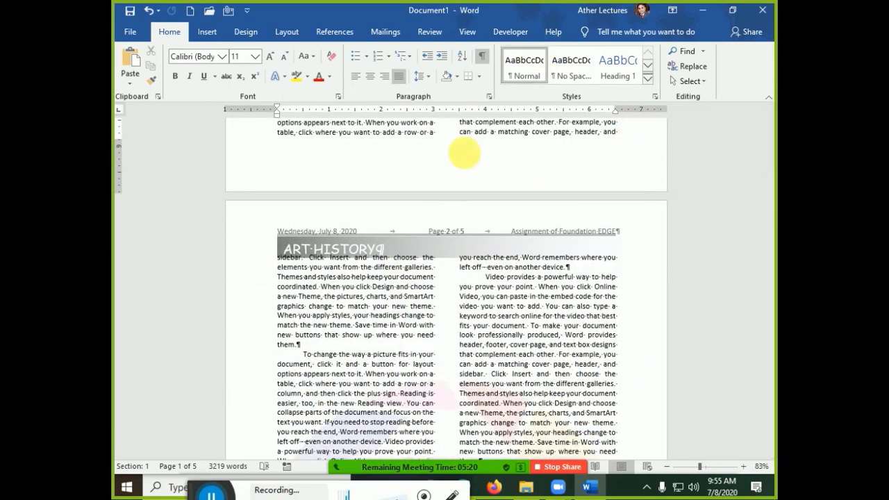
double_click(447, 229)
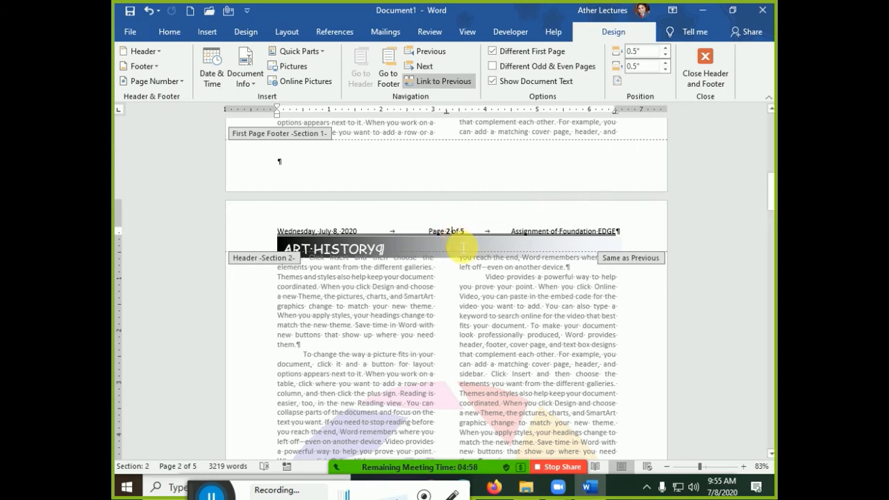
click(522, 69)
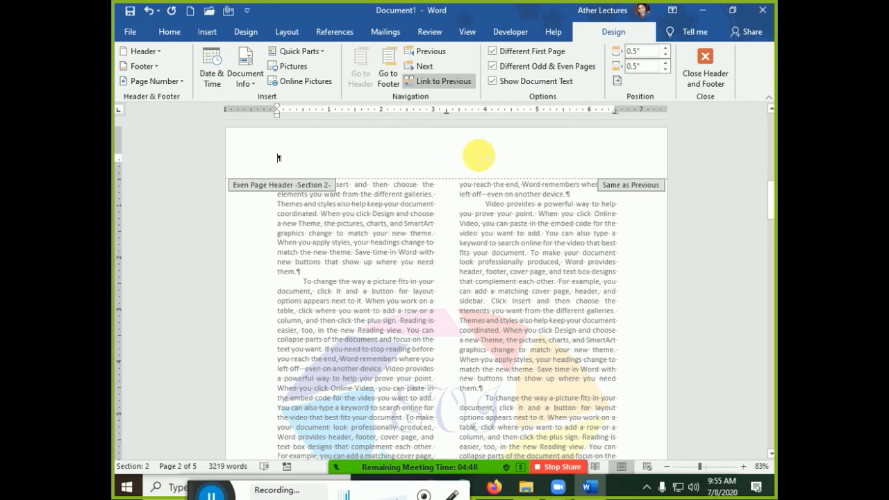
- Enter "Even Page" in the section 2 even page header, enlarge the text by five size increments, and leave header editing
text(evEN )
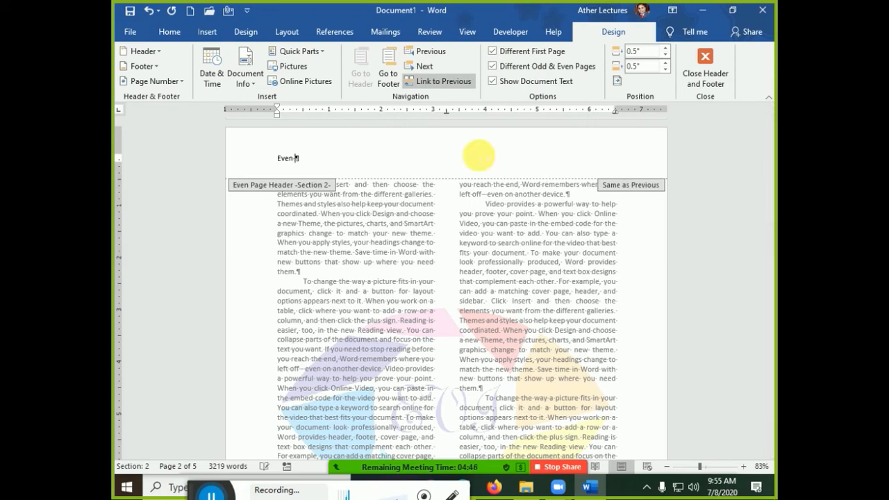
text(Page)
key(ctrl+a)
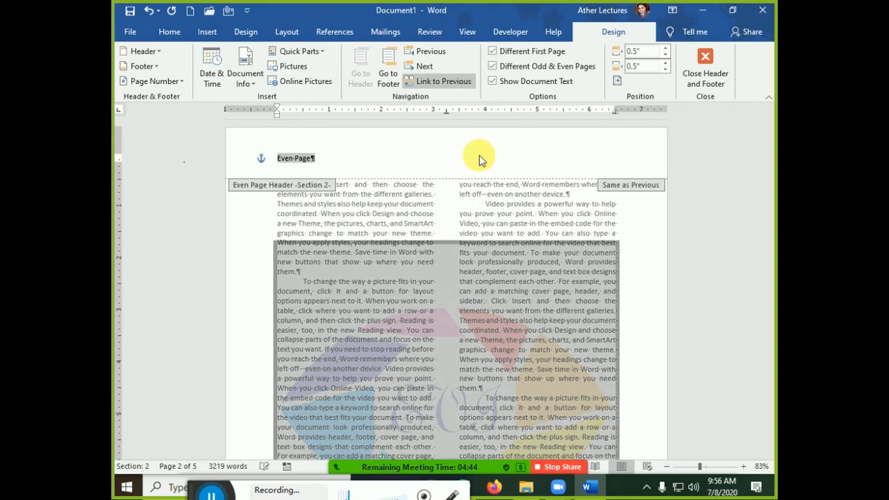
key(ctrl+shift+greater)
key(ctrl+shift+greater)
key(ctrl+shift+greater)
key(ctrl+shift+greater)
key(ctrl+shift+greater)
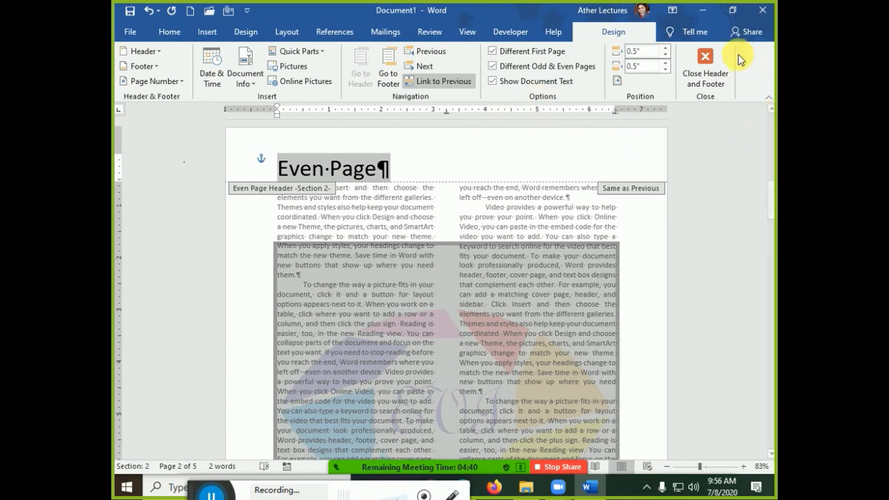
click(705, 64)
- Review the first, even and odd page headers with several pages in view, including the even page header's options
ctrl+scroll(494, 180, down, 5)
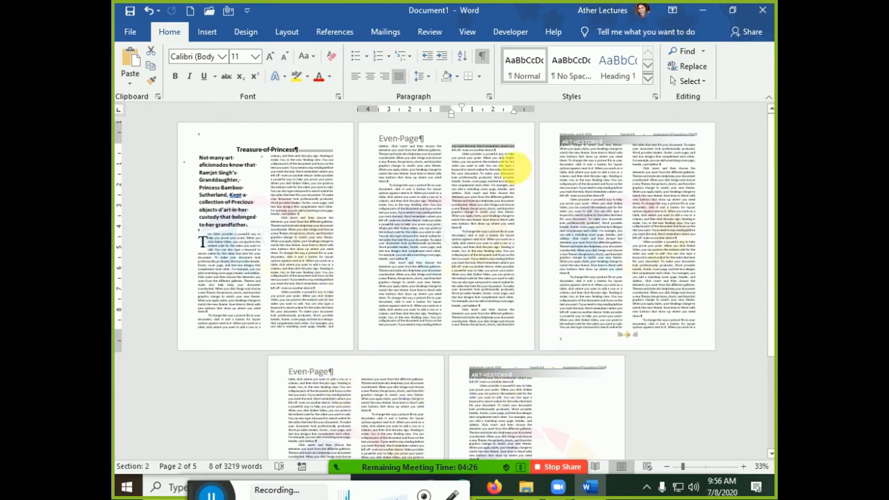
double_click(441, 138)
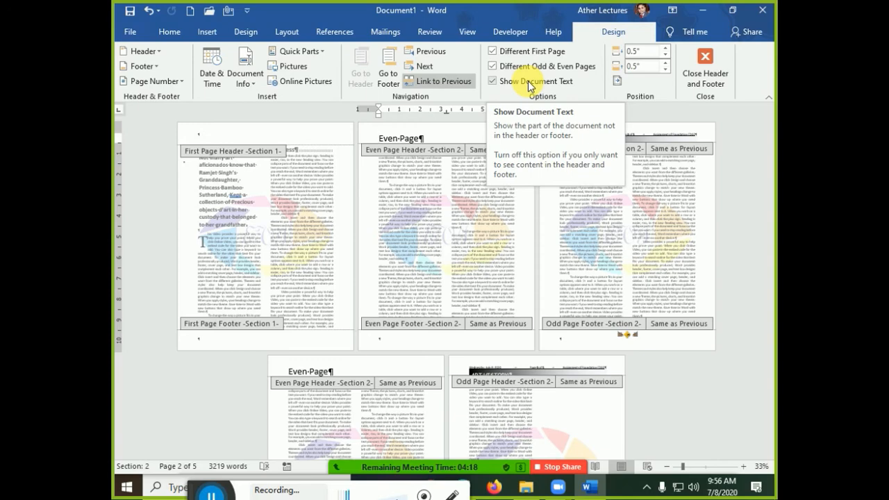
key(Escape)
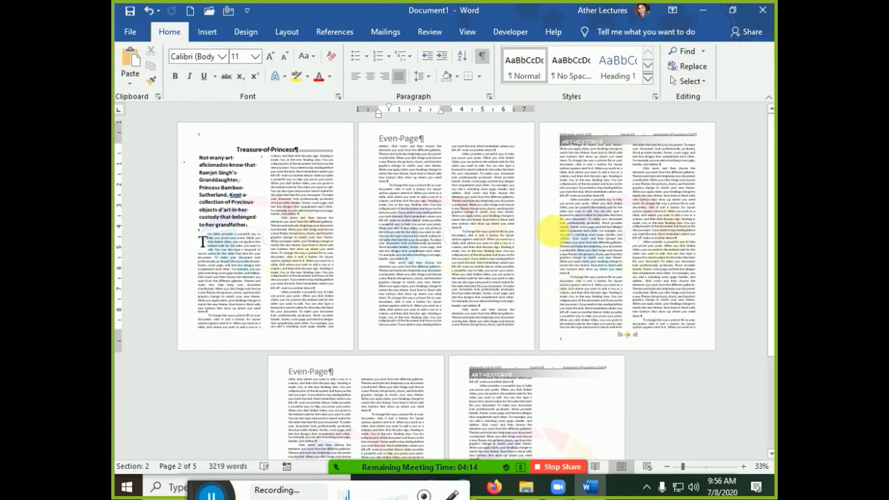
- Create a new blank document and fill it with sample text using =rand(20,10)
key(ctrl+n)
text(=)
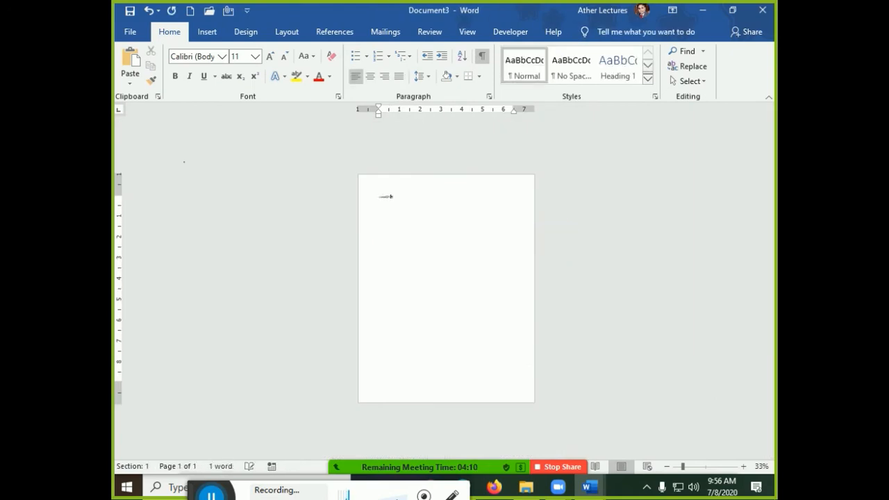
text(rand(20,10))
key(Return)
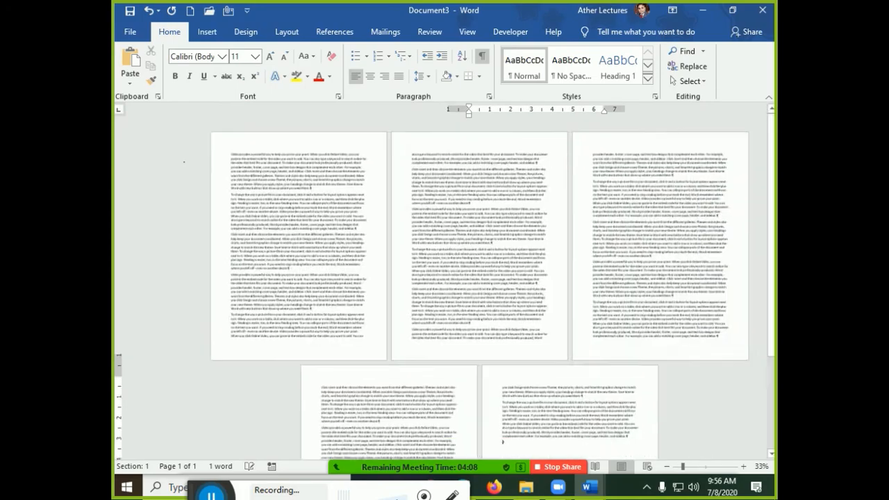
- Copy all the sample text, paste it repeatedly to lengthen the document, and return to the first page
key(ctrl+a)
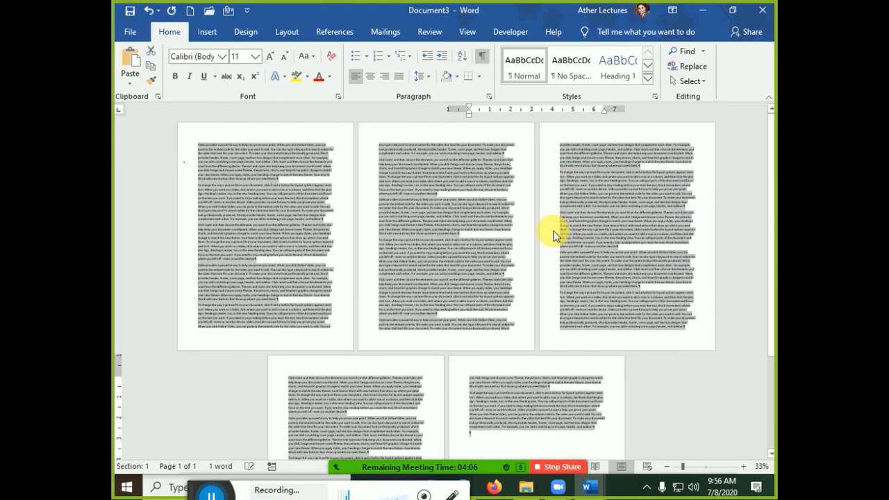
click(554, 236)
scroll(552, 230, down, 5)
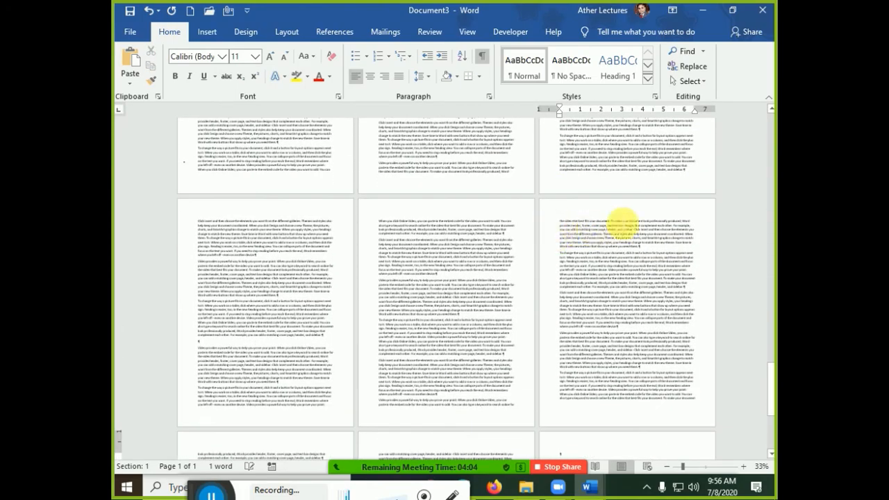
drag(771, 363, 769, 106)
scroll(479, 314, up, 1)
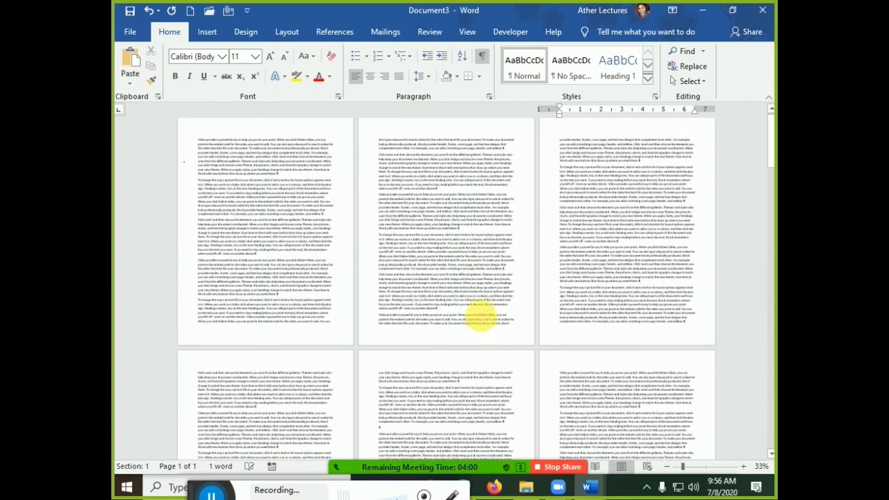
click(332, 328)
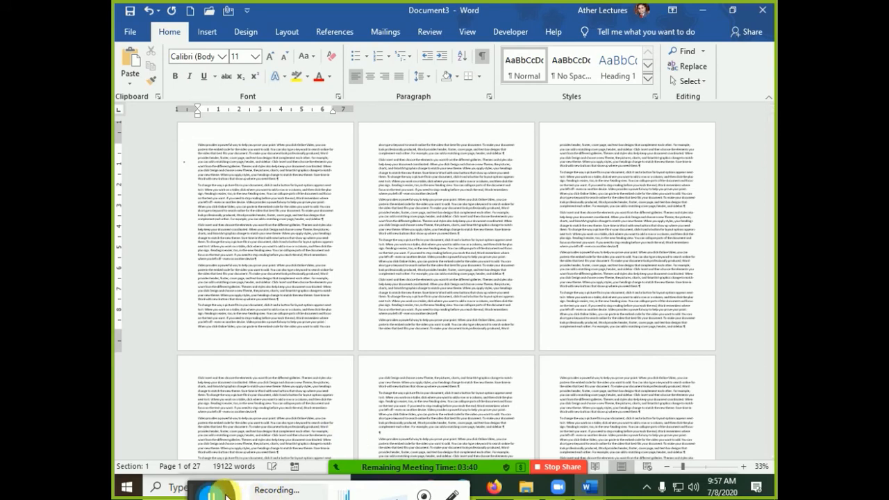
- Switch back to Document1 and open the section 2 odd page header for editing
click(224, 494)
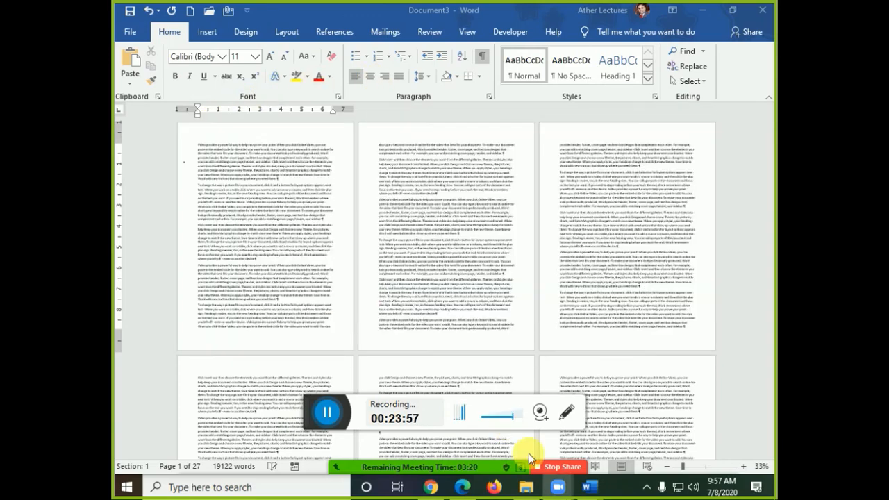
mouse_move(557, 485)
key(alt+Tab)
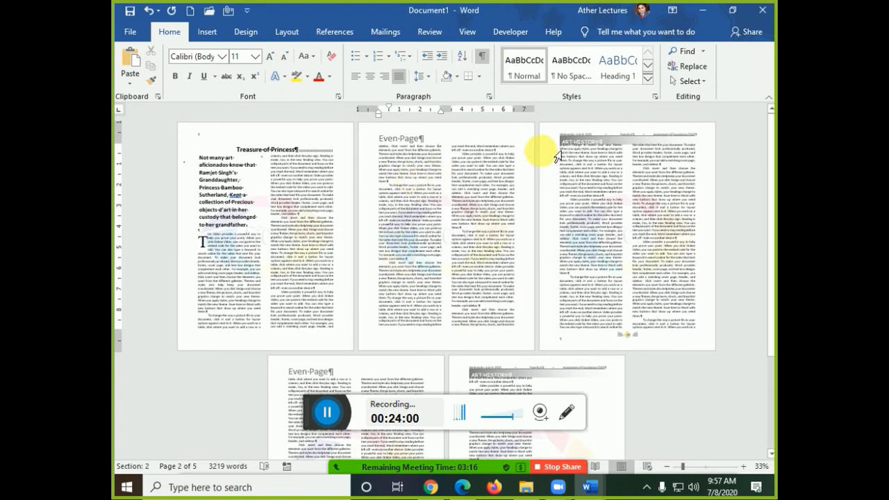
double_click(615, 137)
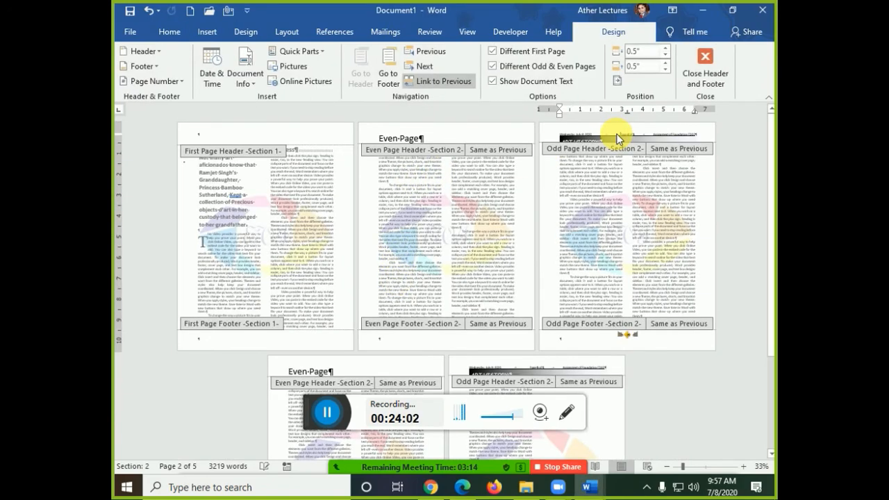
- Set the section 2 page numbering to start at 11, keeping the 1, 2, 3 number format
click(175, 83)
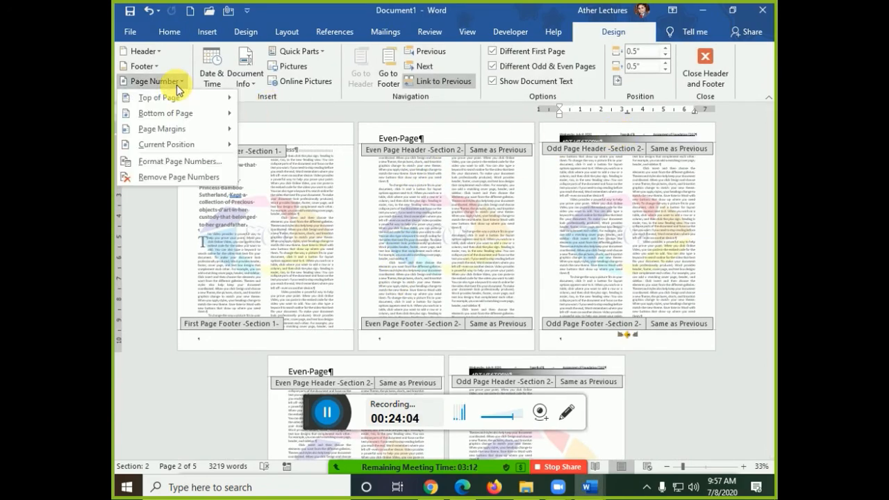
click(180, 161)
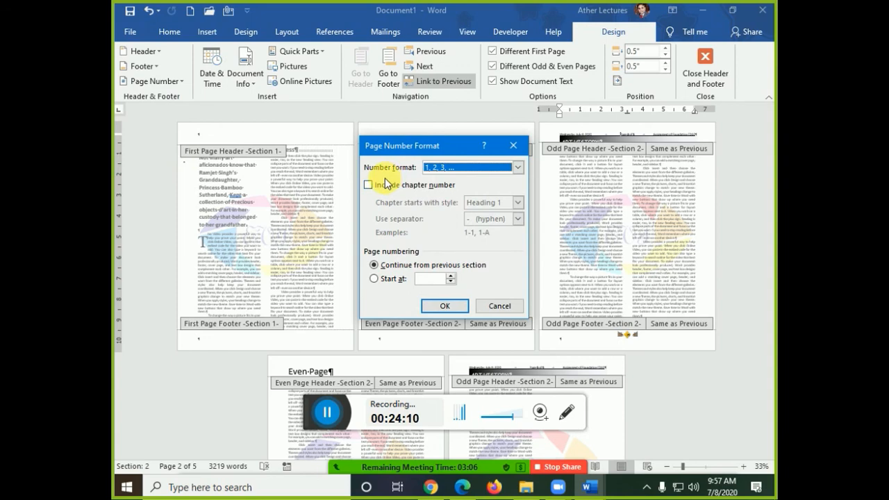
click(448, 168)
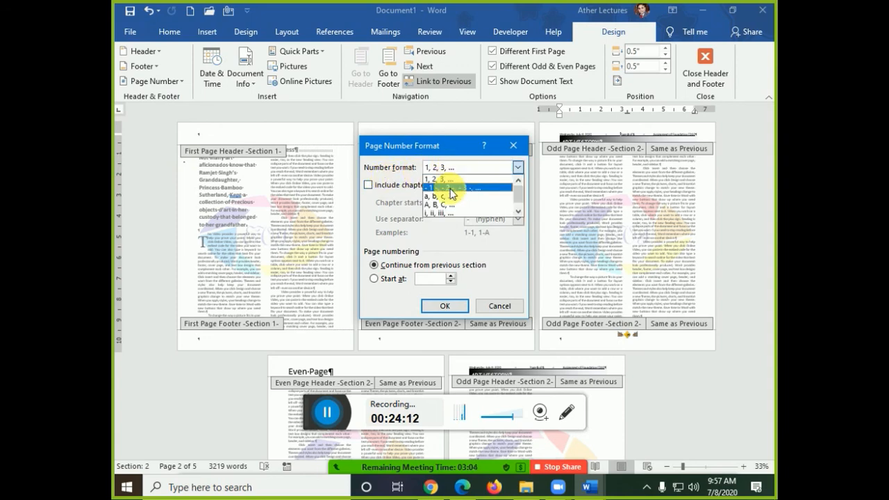
scroll(450, 208, down, 1)
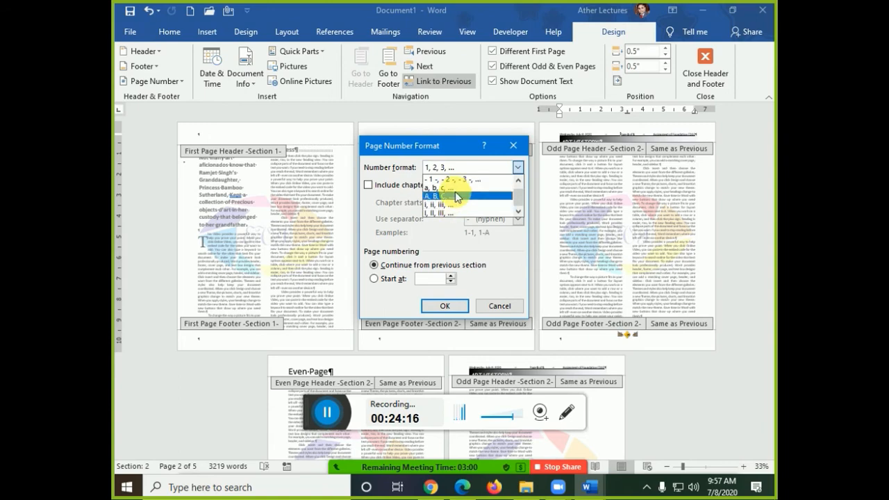
click(385, 278)
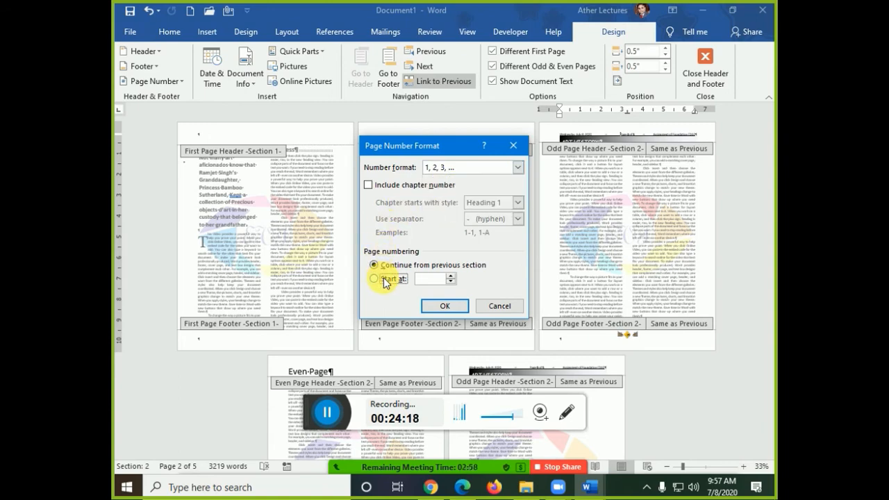
click(414, 281)
click(418, 278)
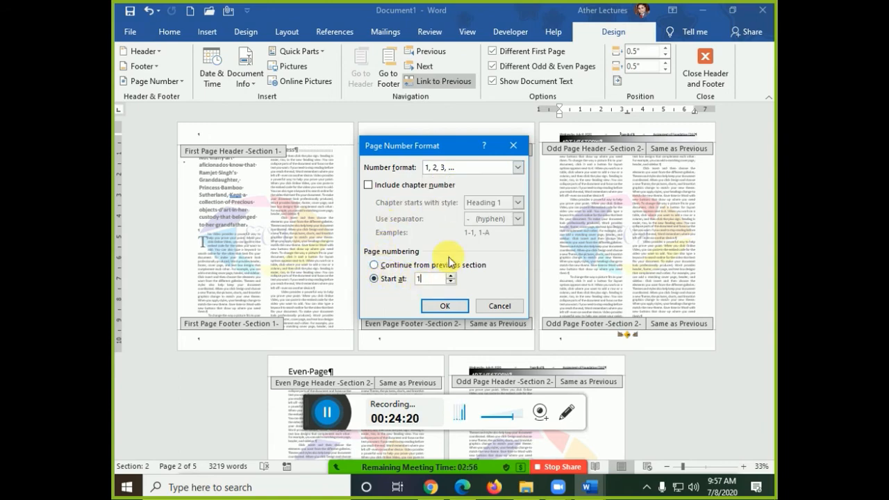
text(1)
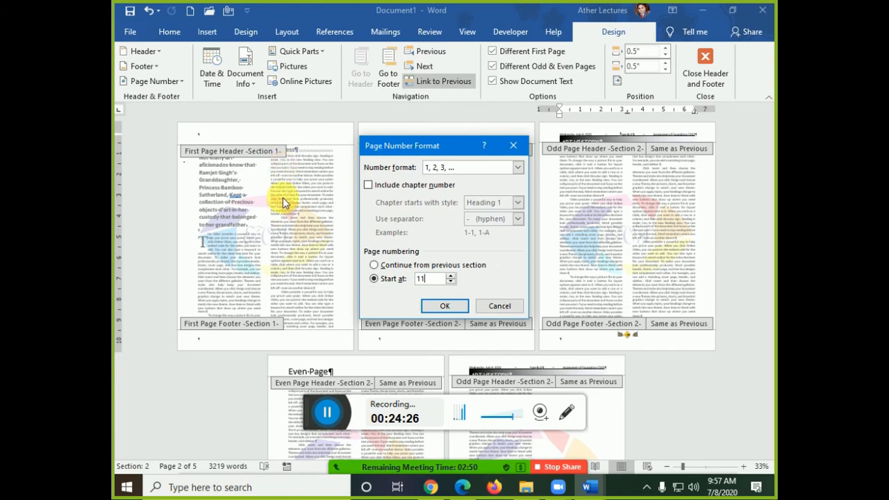
click(445, 306)
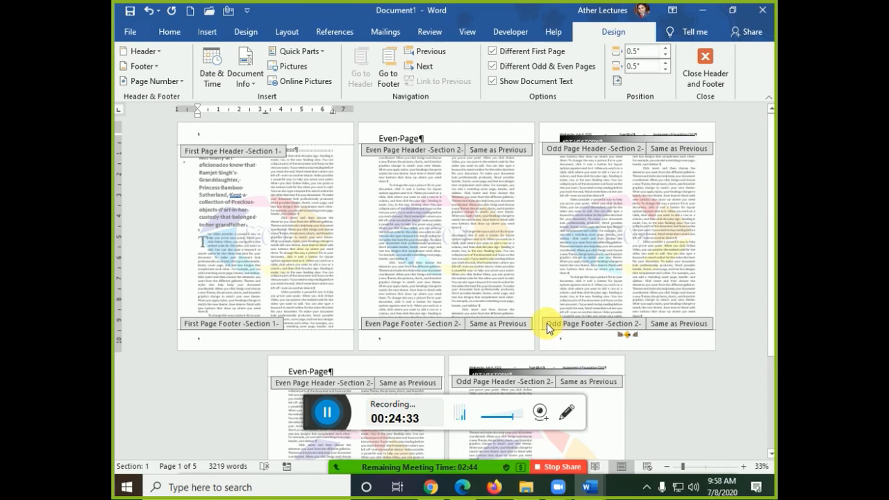
- Leave header editing and check the page numbering in the header of the section 2 odd page with the ART HISTORY banner
scroll(548, 323, up, 6)
click(497, 248)
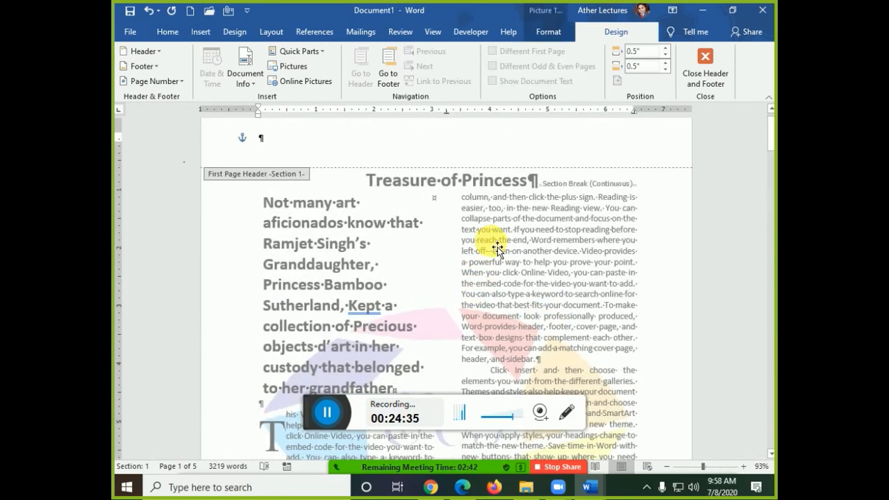
double_click(509, 222)
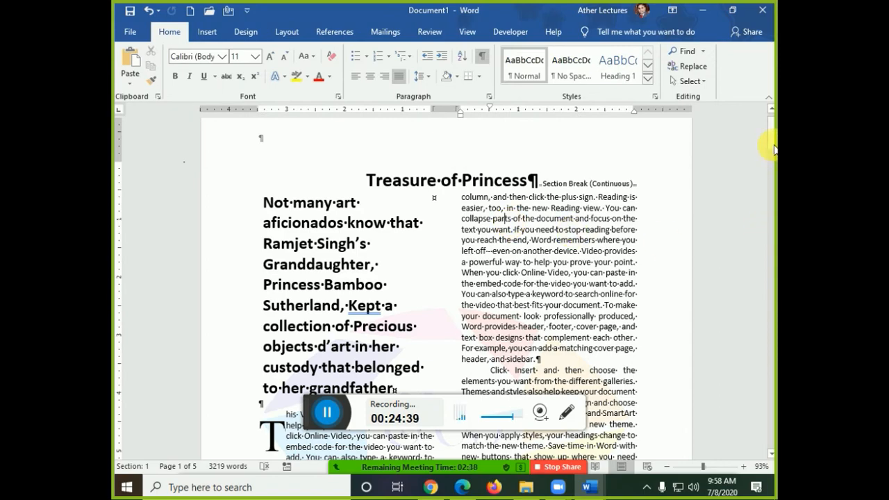
drag(774, 150, 774, 274)
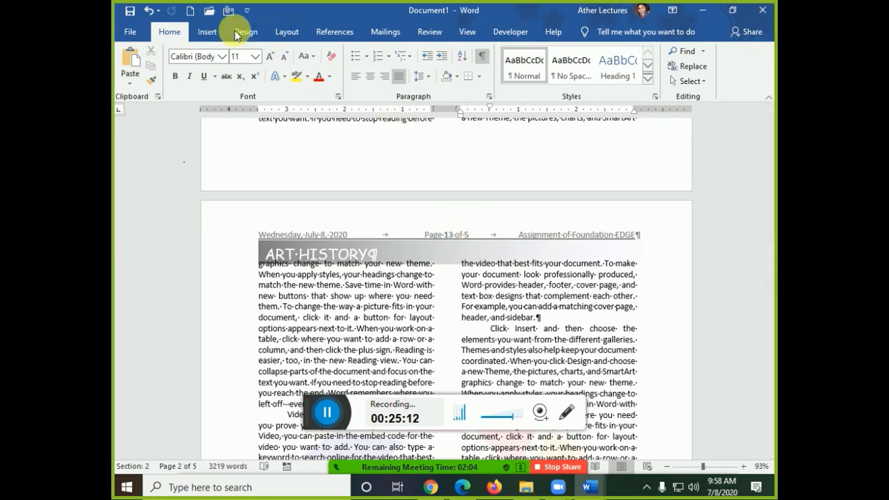
click(281, 30)
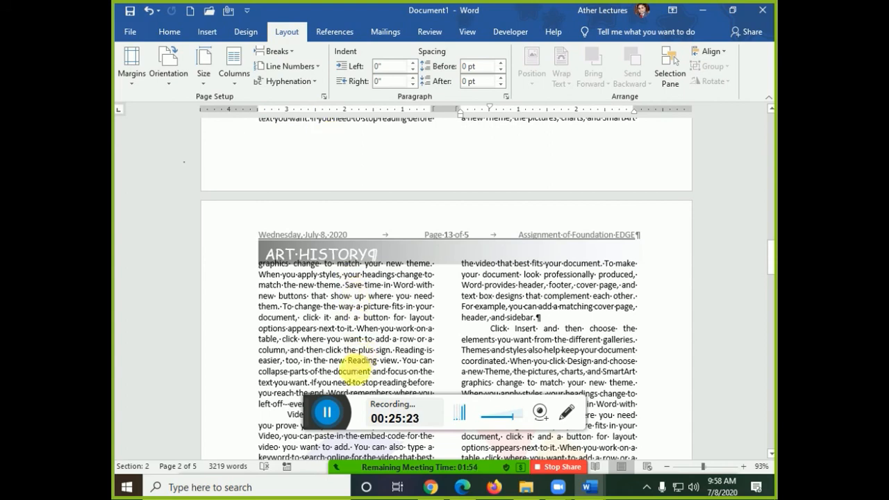
- Open the section 2 even page footer for editing and view the pictures on the Desktop available for insertion
double_click(353, 225)
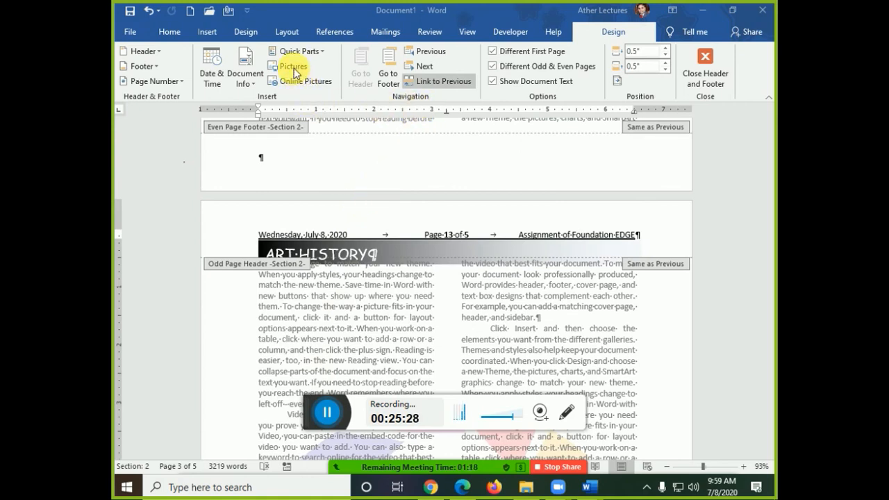
click(260, 158)
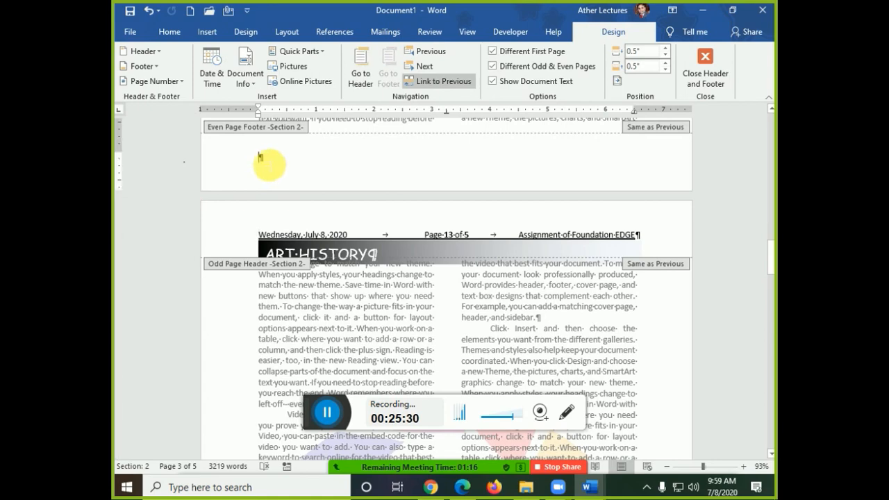
click(299, 73)
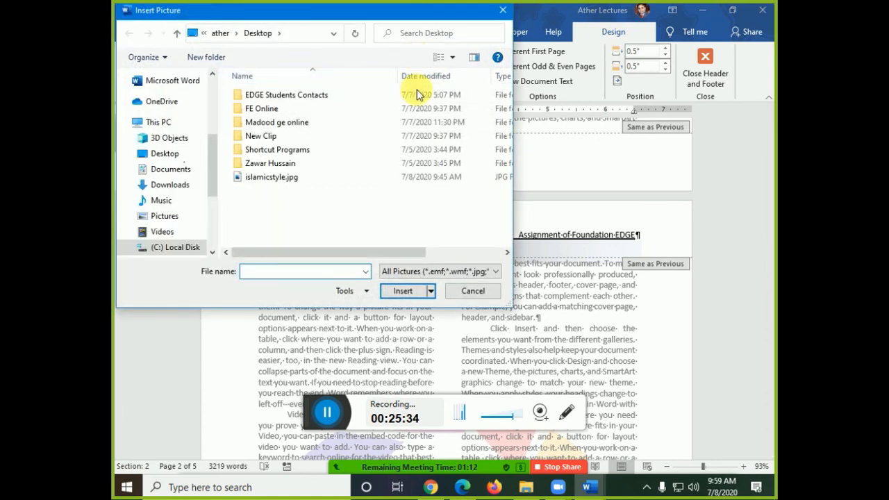
key(Escape)
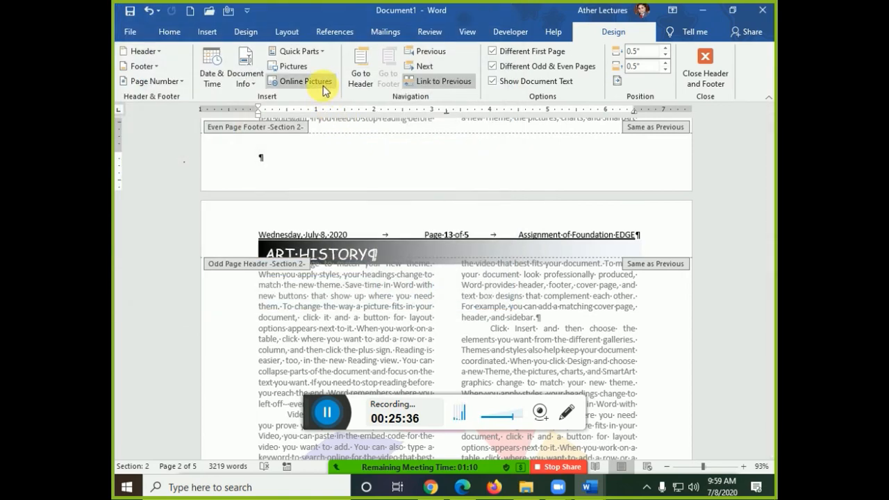
- Examine the document info options and the list of fields that can be inserted in the footer
click(257, 84)
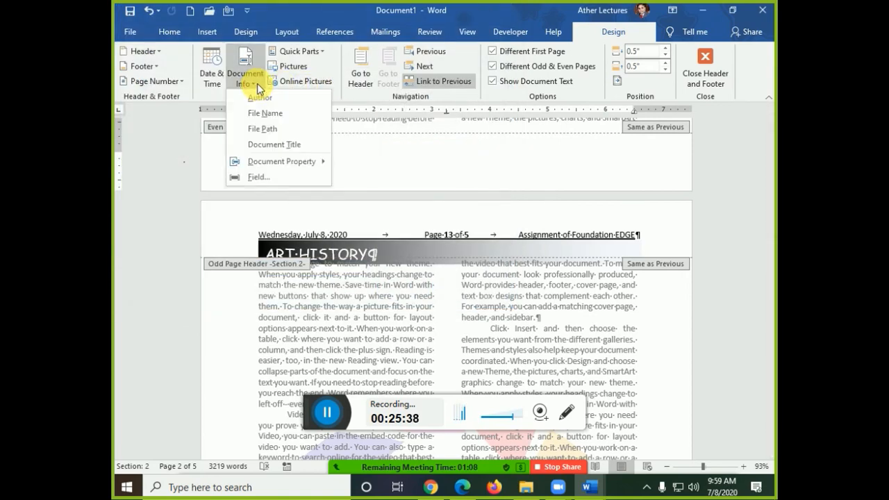
click(267, 175)
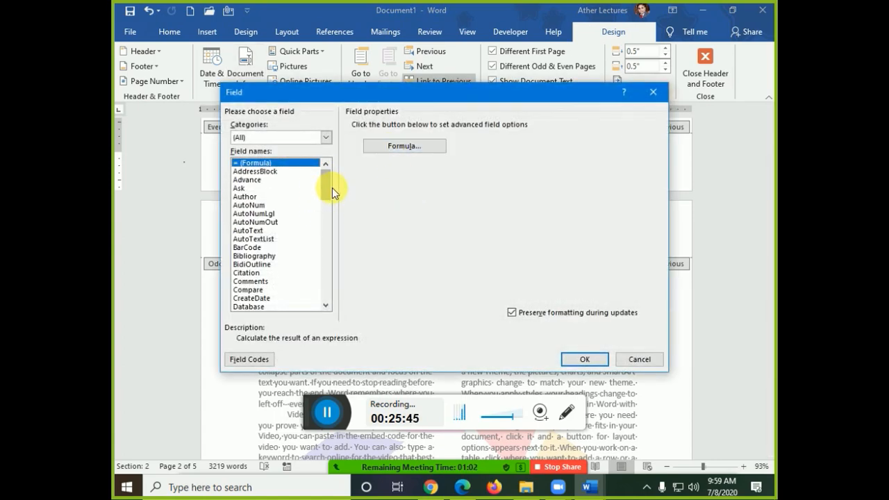
drag(331, 186, 320, 170)
key(Escape)
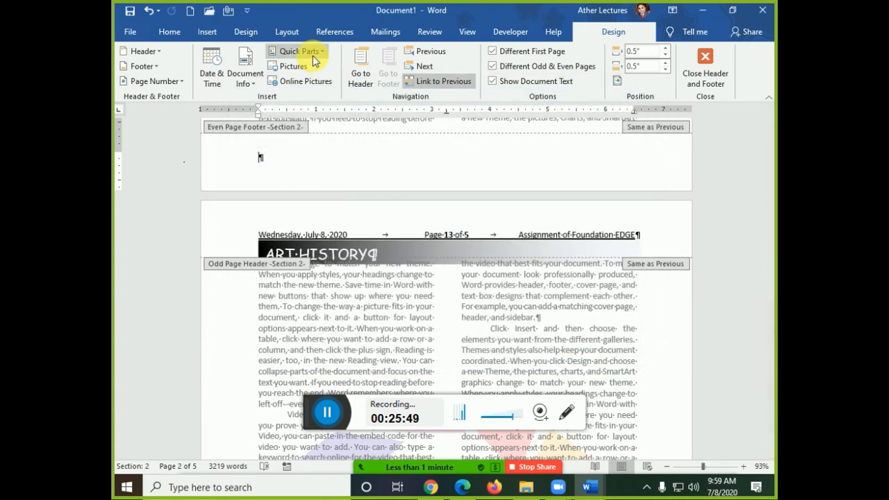
- Examine the AutoText entries and document properties offered as Quick Parts for the even page footer
click(313, 55)
mouse_move(320, 69)
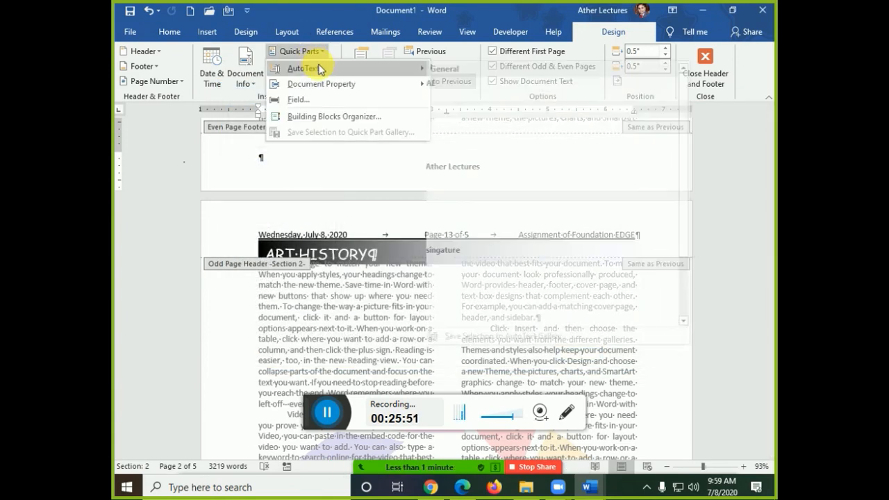
scroll(445, 233, down, 1)
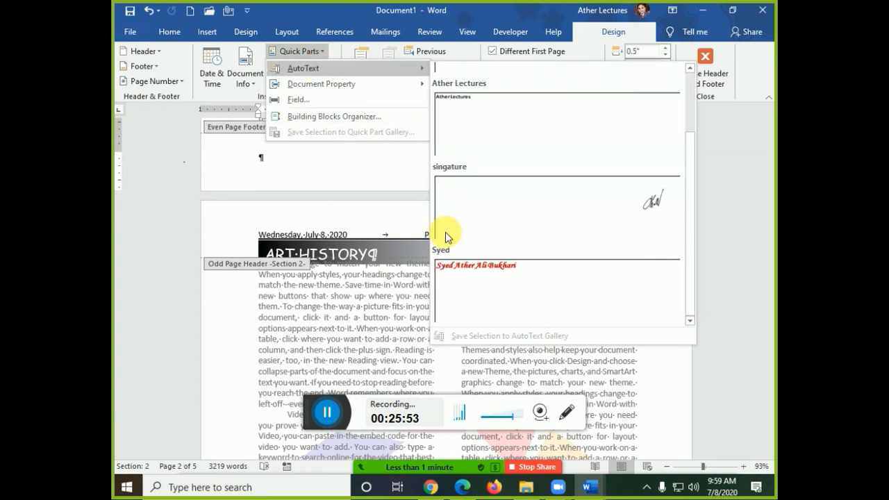
scroll(452, 277, up, 1)
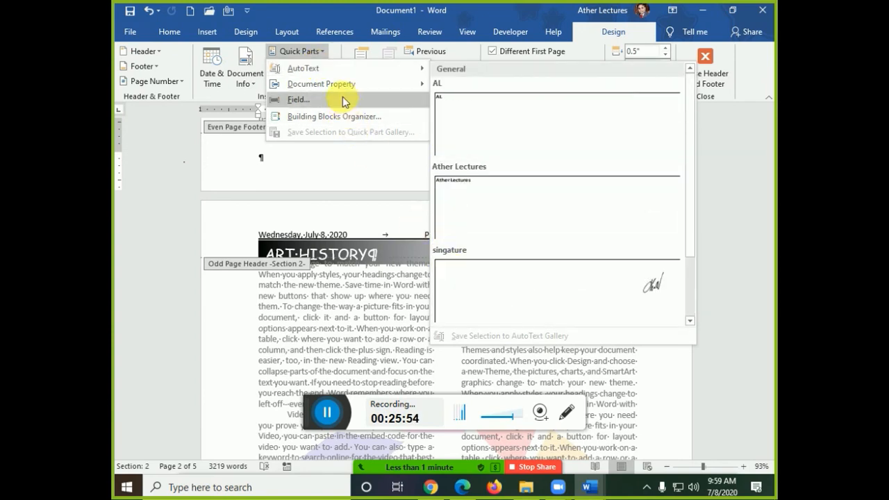
mouse_move(341, 87)
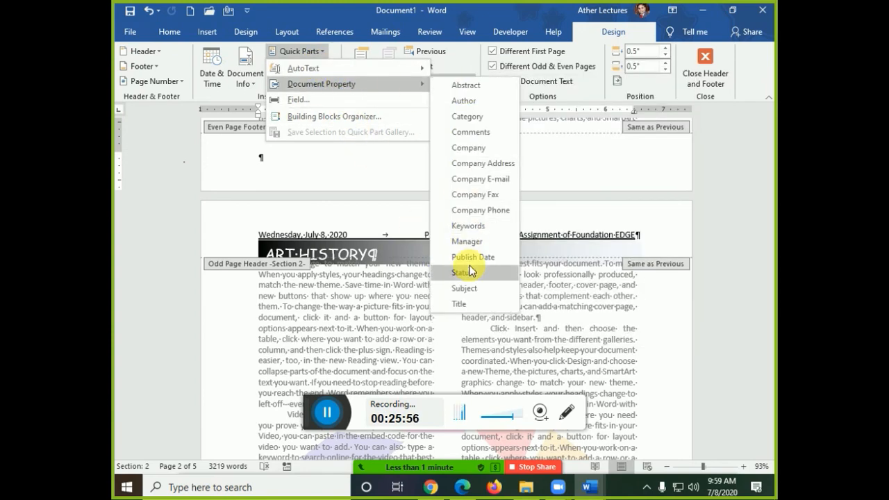
- Browse the Building Blocks Organizer, preview blocks such as Filigree and AL, sort the list by name, and close it without inserting anything
click(378, 127)
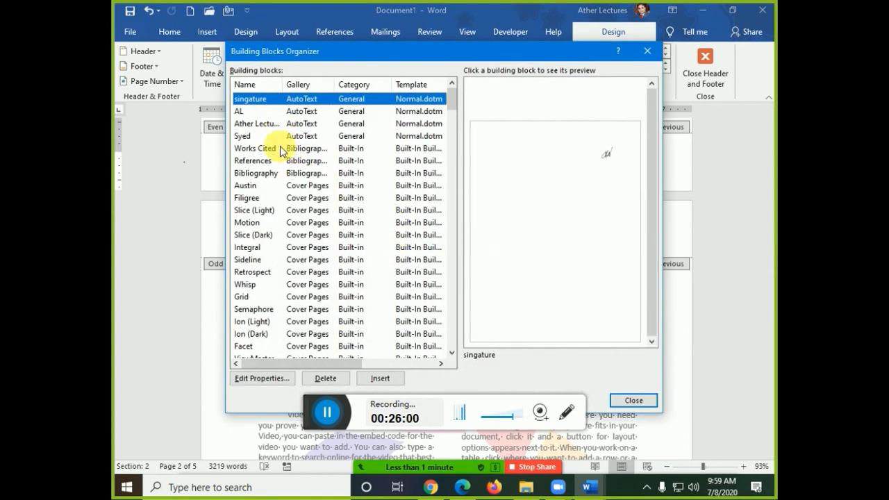
scroll(281, 150, down, 7)
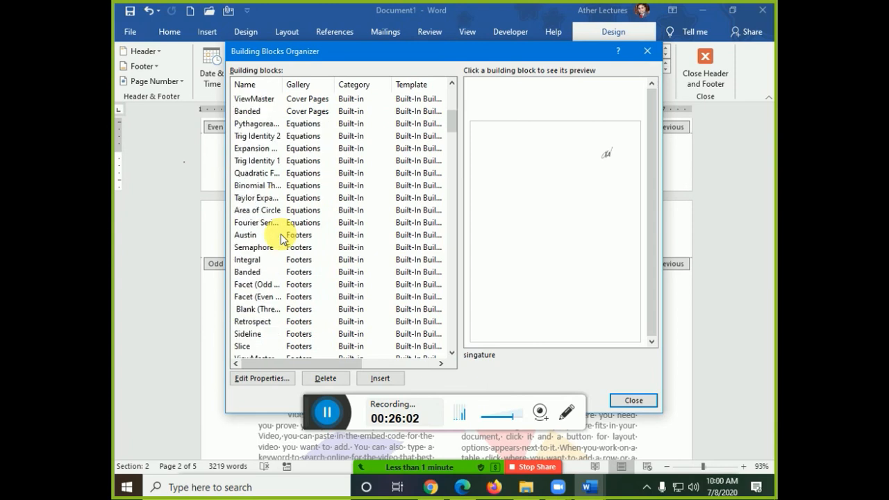
scroll(288, 201, up, 7)
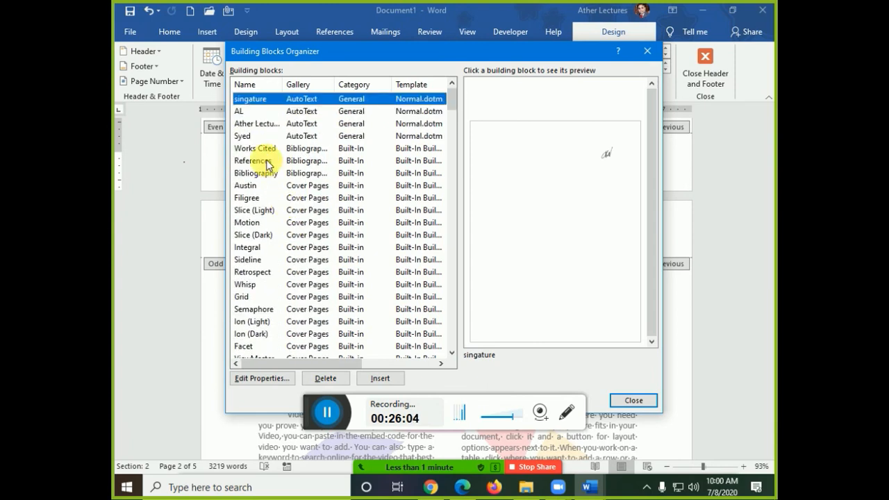
click(266, 161)
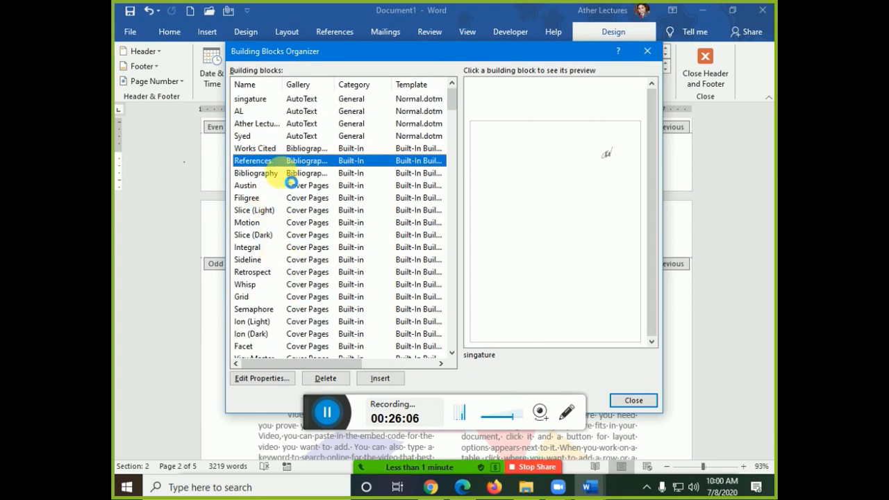
click(274, 248)
click(278, 197)
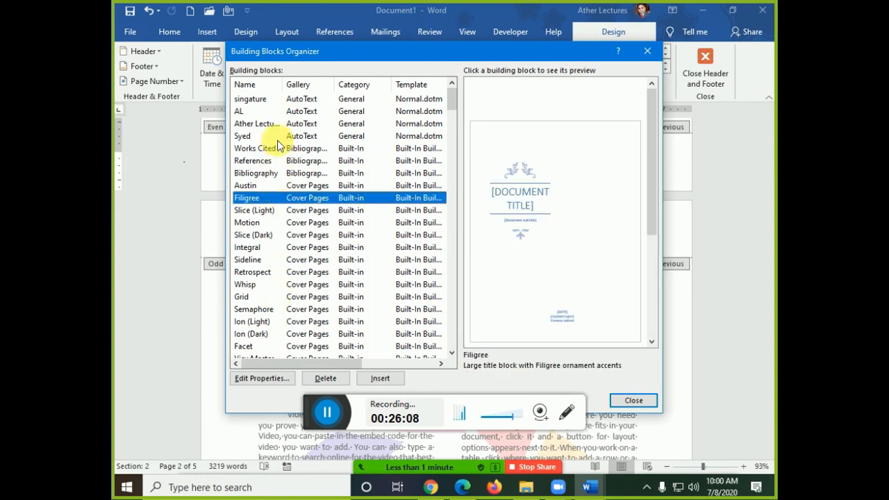
click(277, 125)
click(262, 111)
click(274, 84)
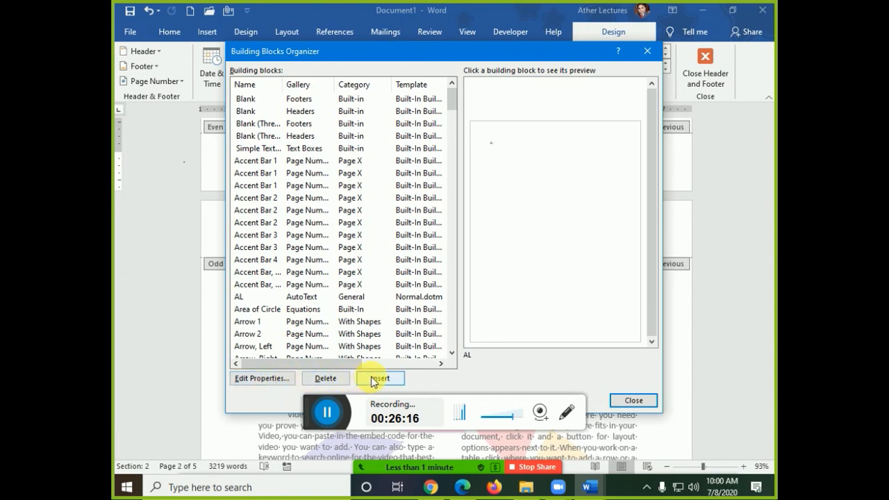
click(630, 401)
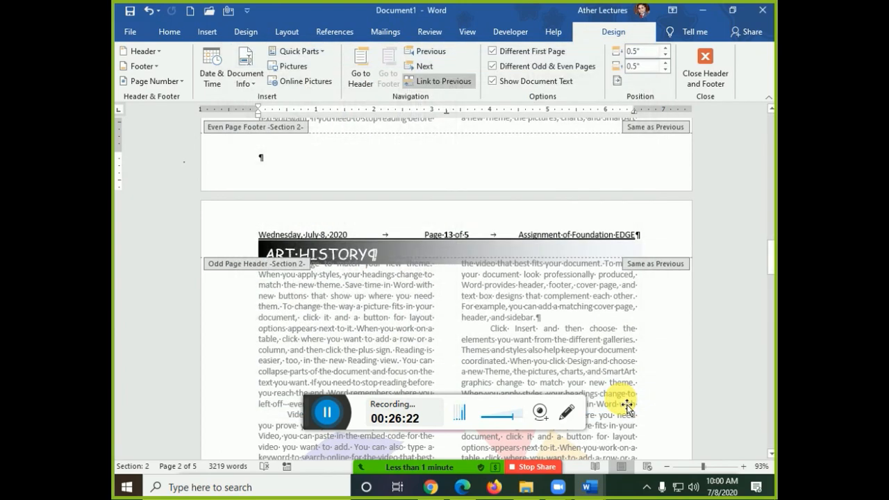